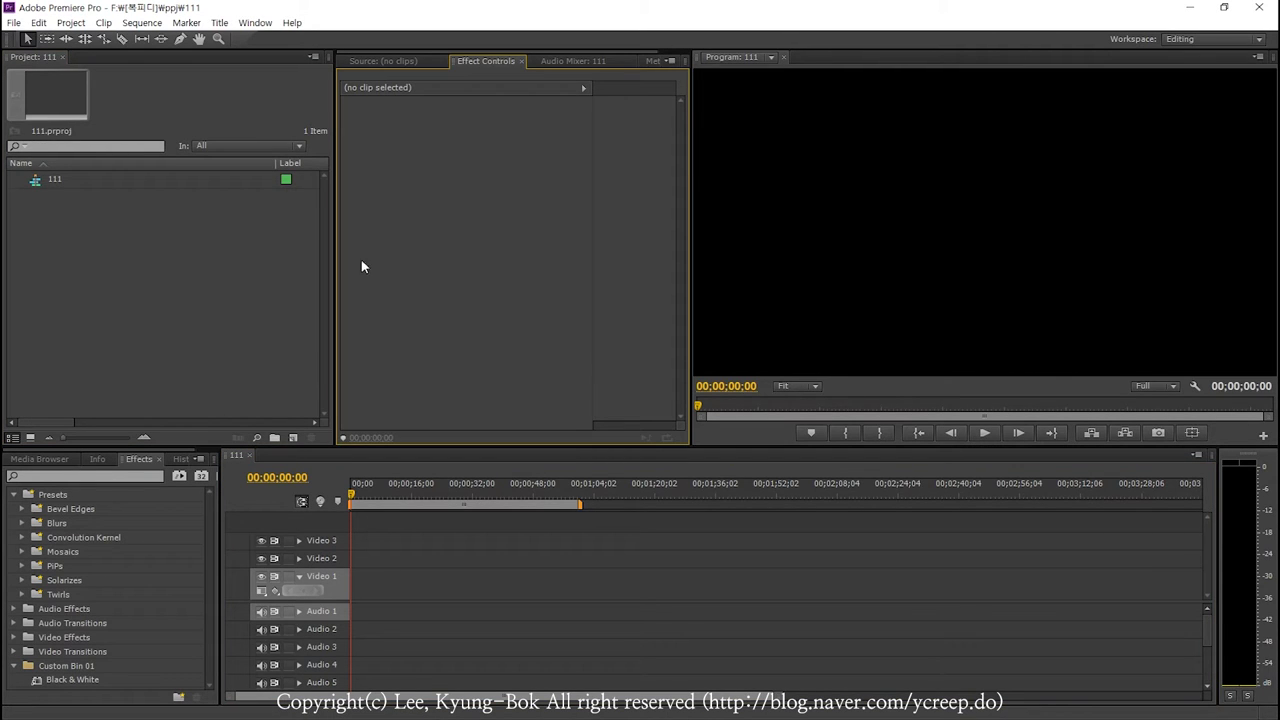
- In General preferences, change Still Image Default Duration to 3 frames and confirm
{"action": "left_click", "coordinate": [36, 23]}
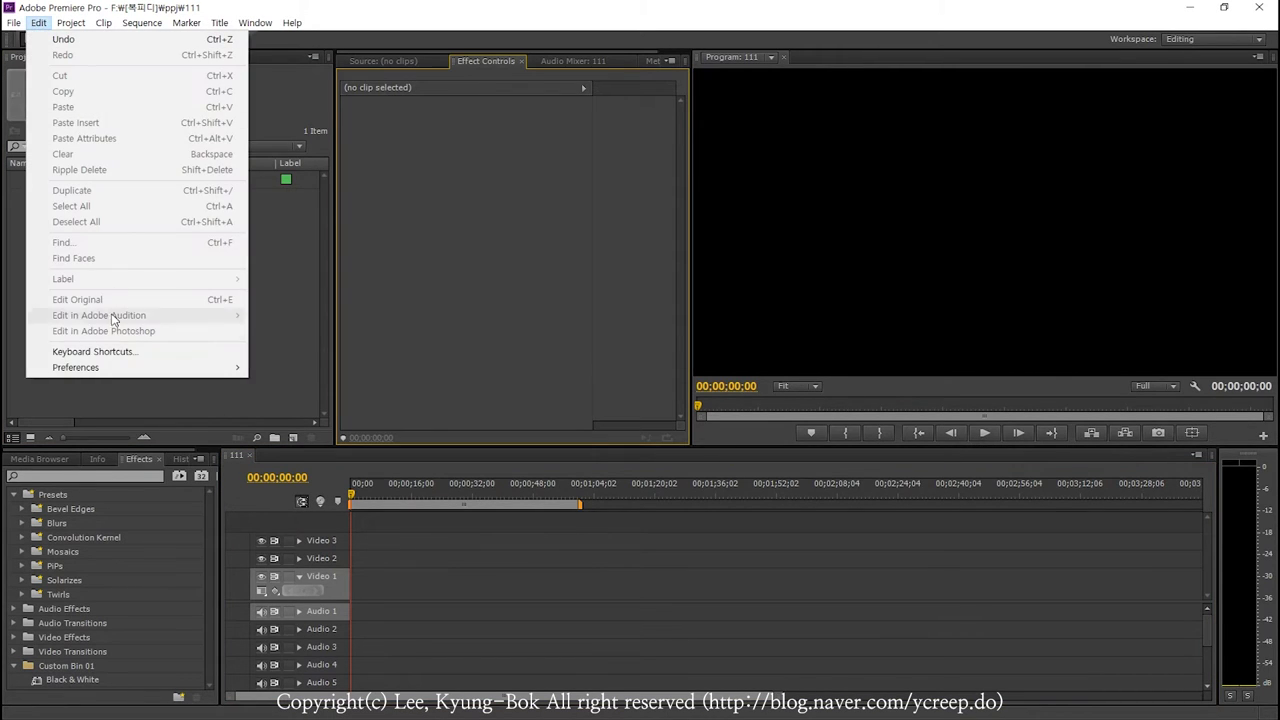
{"action": "mouse_move", "coordinate": [125, 374]}
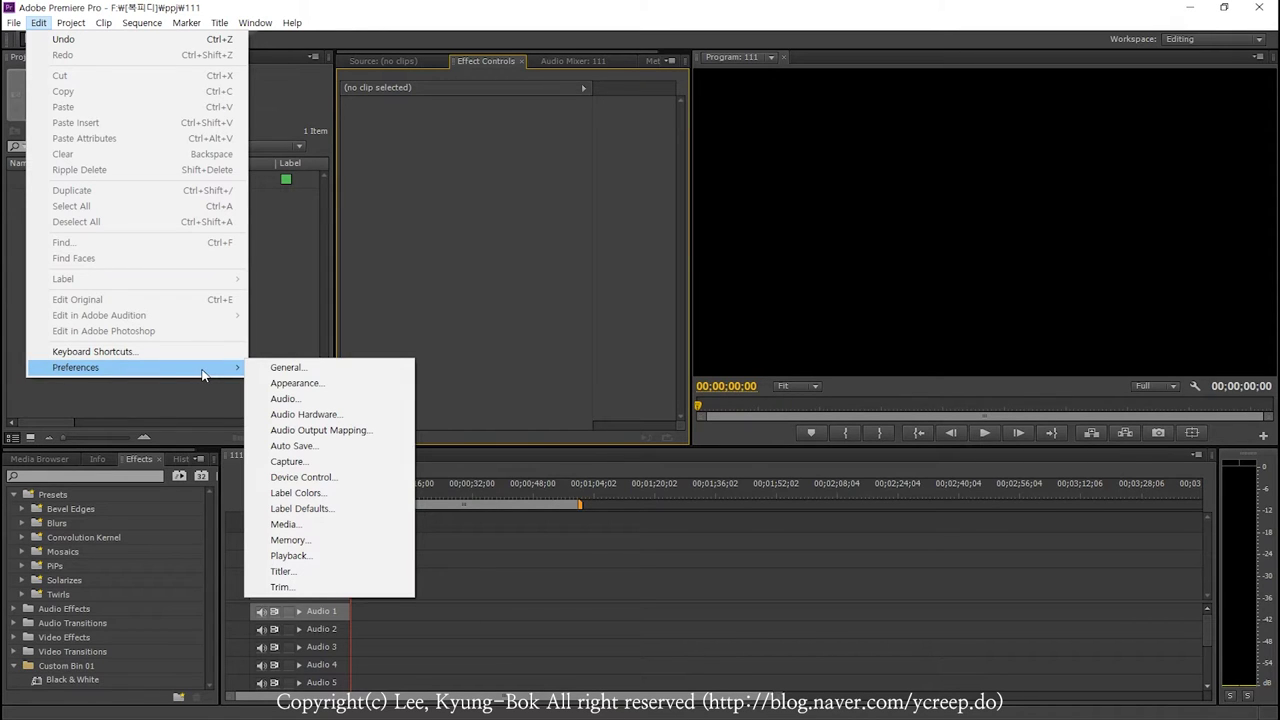
{"action": "left_click", "coordinate": [350, 369]}
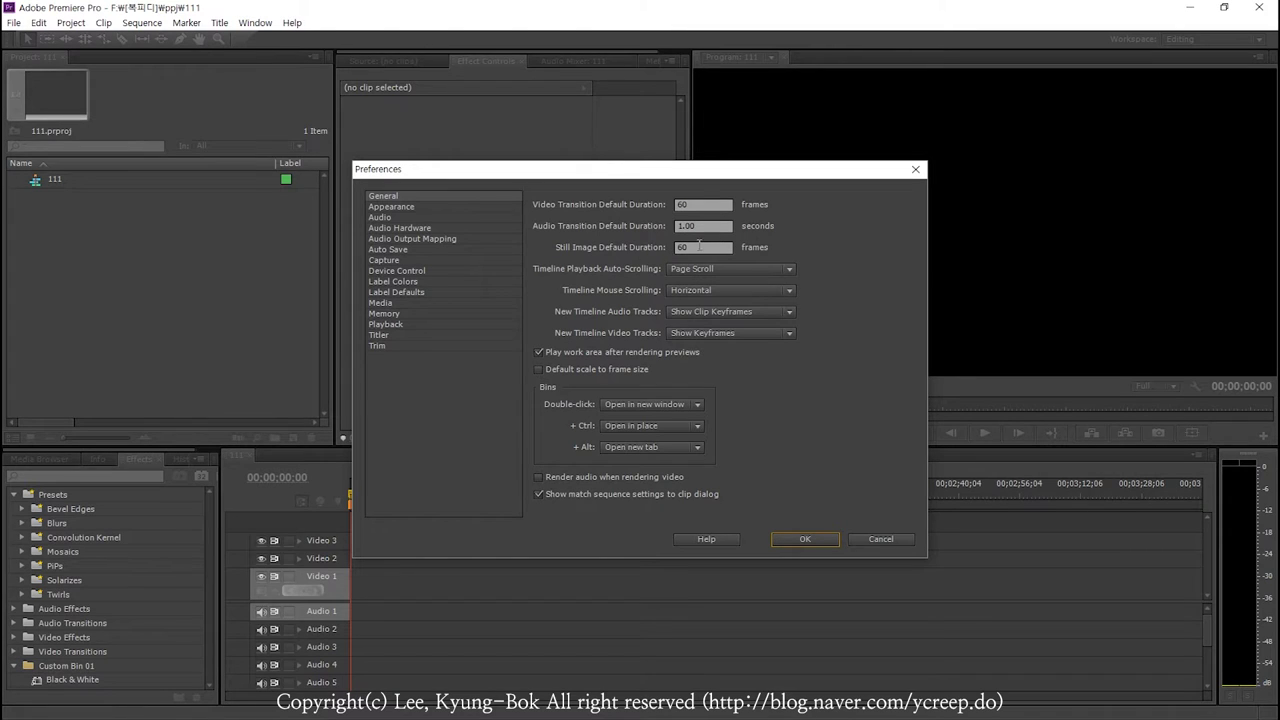
{"action": "left_click_drag", "start_coordinate": [701, 175], "coordinate": [708, 96]}
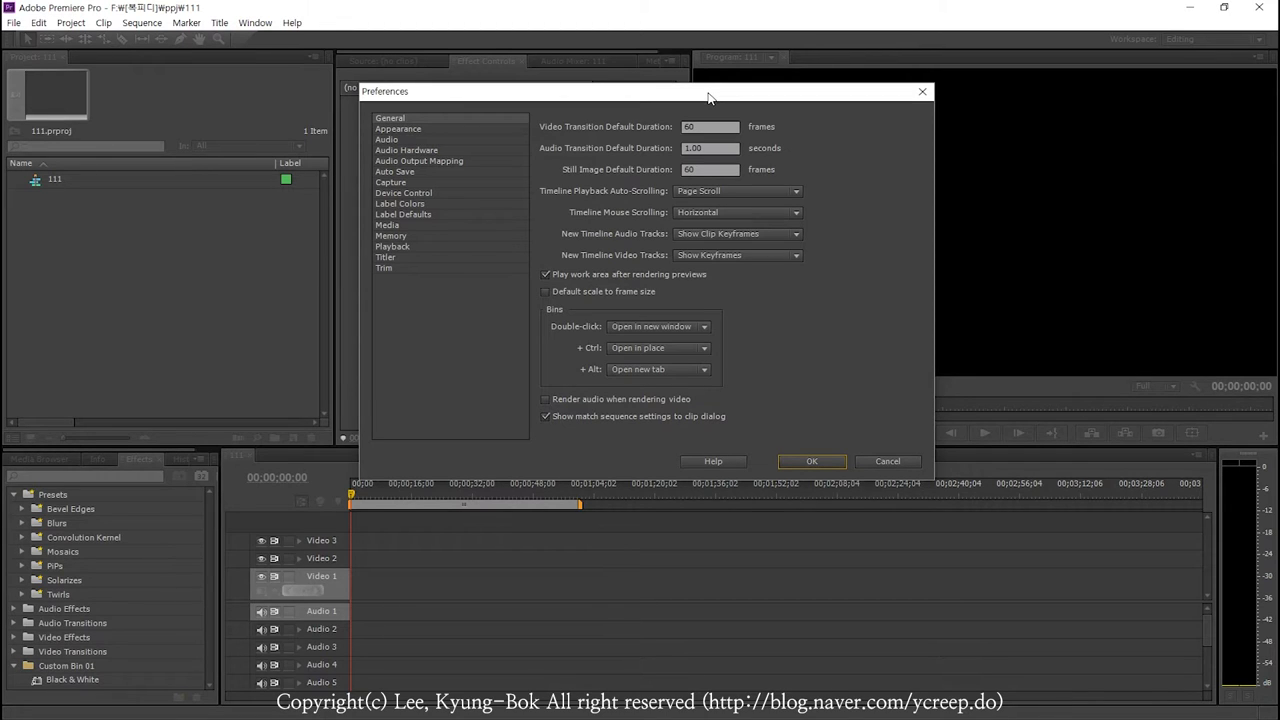
{"action": "left_click_drag", "start_coordinate": [712, 172], "coordinate": [512, 288]}
{"action": "type", "text": "3"}
{"action": "left_click", "coordinate": [825, 463]}
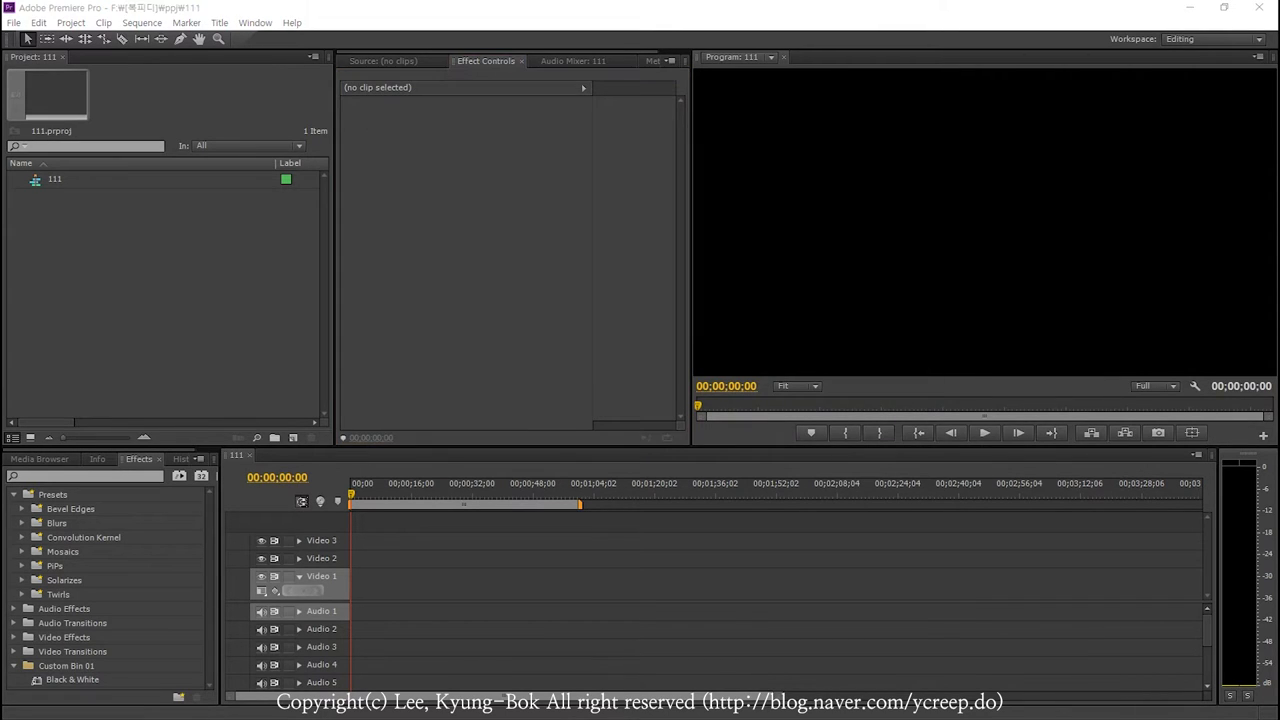
- Import the time-lapse JPEGs and insert 20161215230211.jpg at the start of Video 1
{"action": "left_click_drag", "start_coordinate": [1011, 241], "coordinate": [90, 245]}
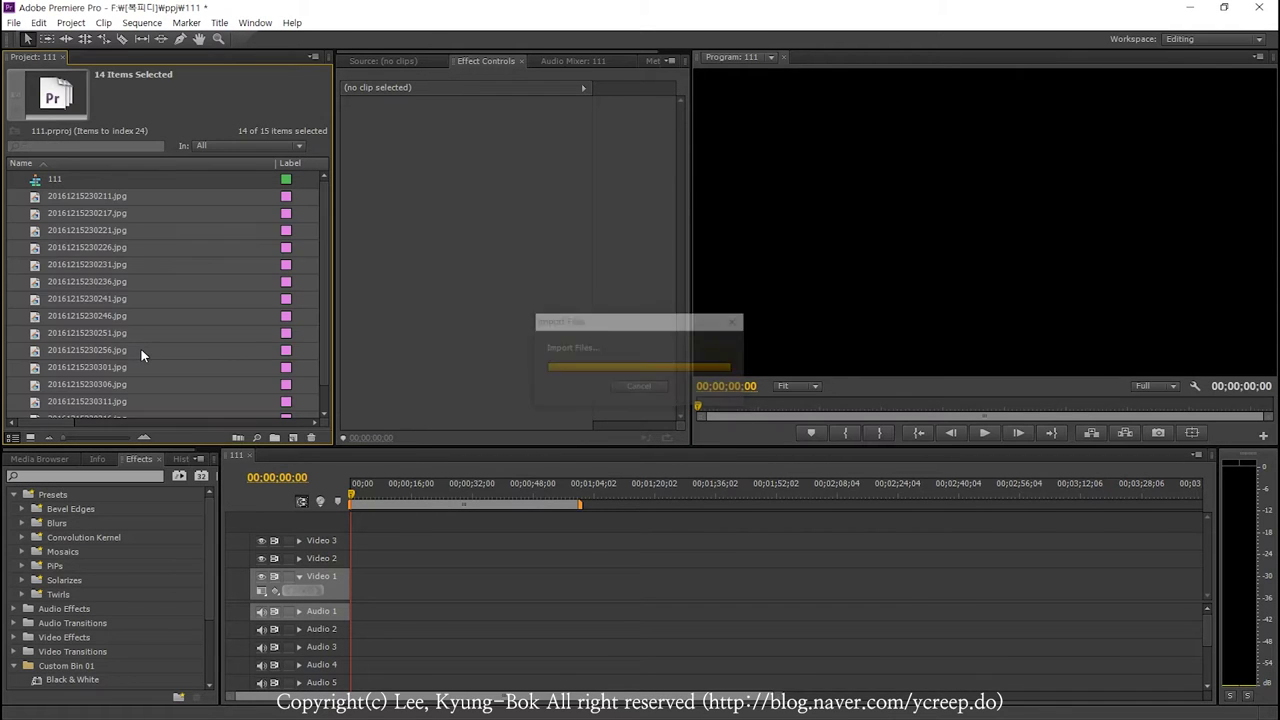
{"action": "left_click", "coordinate": [107, 196]}
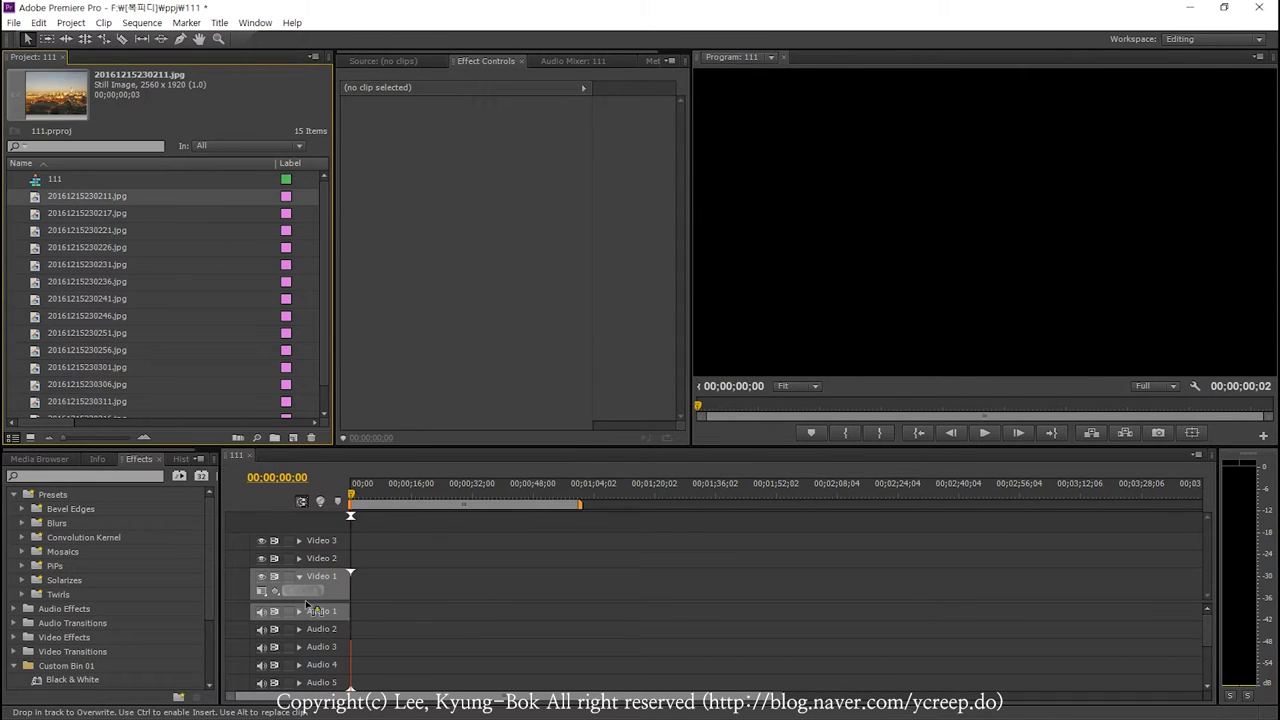
{"action": "key", "text": "comma"}
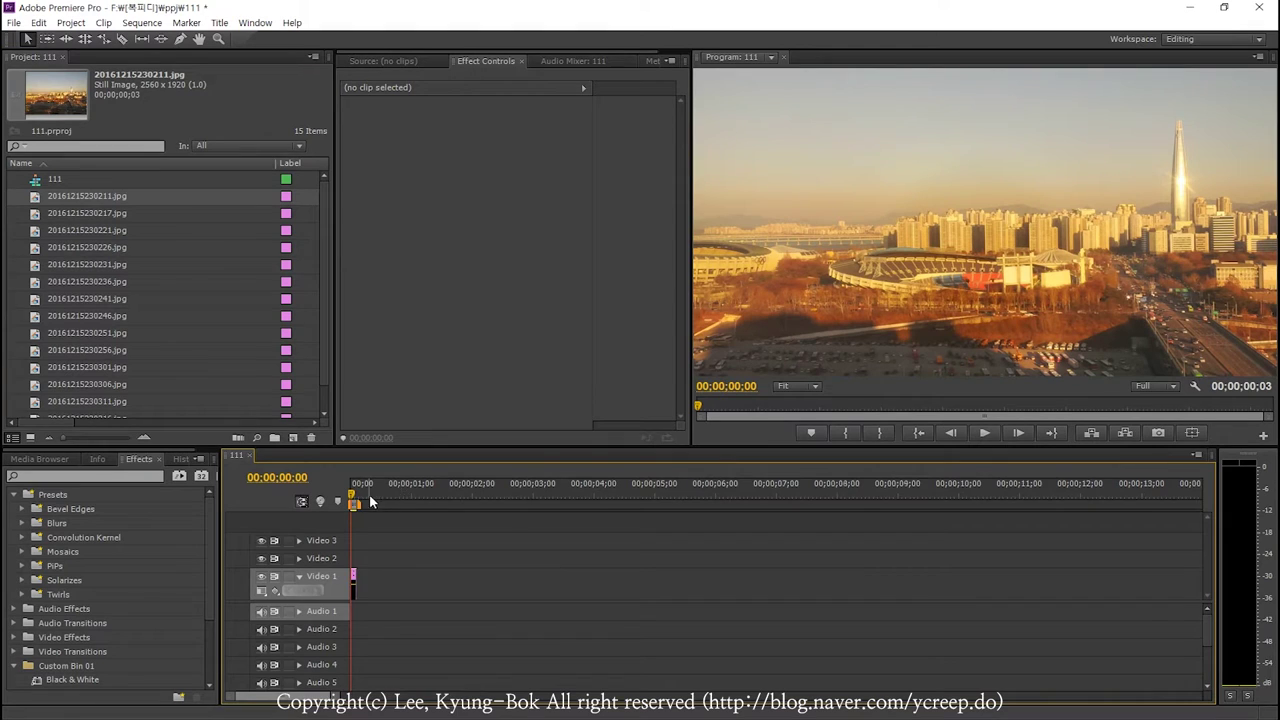
{"action": "key", "text": "equal"}
{"action": "key", "text": "equal"}
{"action": "key", "text": "equal"}
{"action": "key", "text": "equal"}
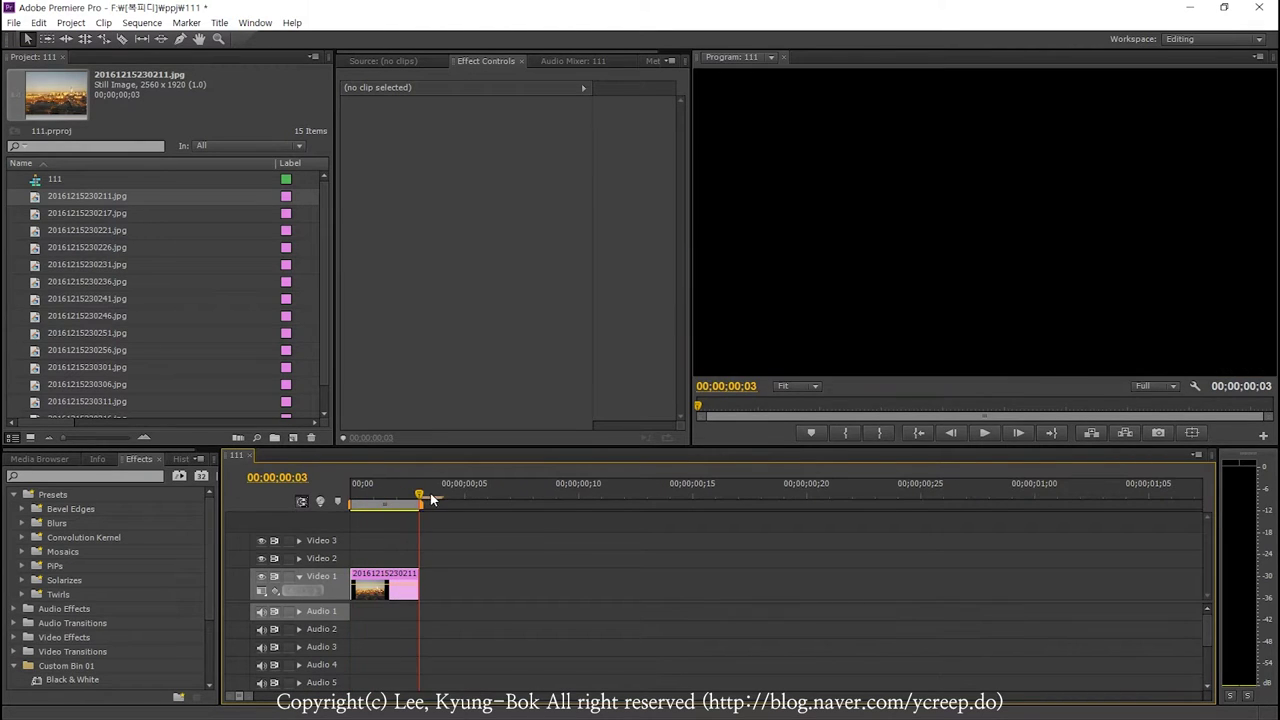
{"action": "key", "text": "space"}
- Select 20161215230217.jpg and reconfirm the 3-frame still image duration in General preferences
{"action": "left_click", "coordinate": [87, 213]}
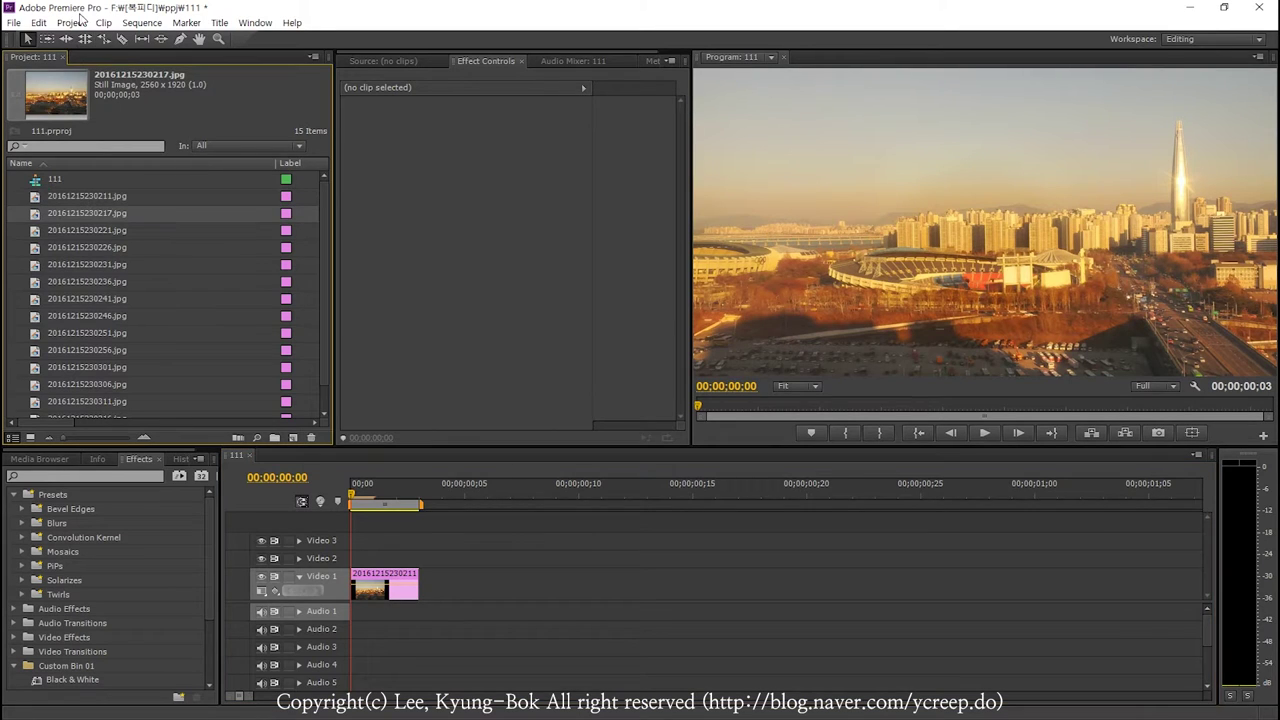
{"action": "left_click", "coordinate": [140, 22]}
{"action": "mouse_move", "coordinate": [130, 368]}
{"action": "left_click", "coordinate": [291, 372]}
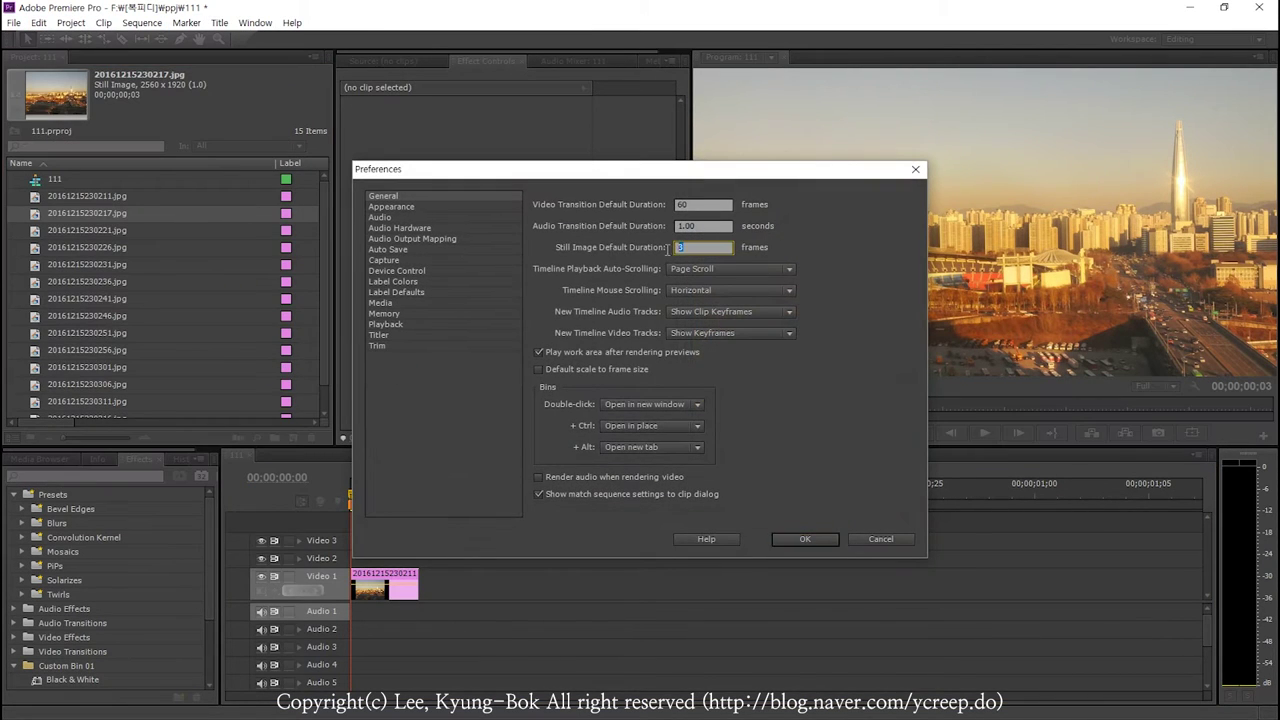
{"action": "key", "text": "Return"}
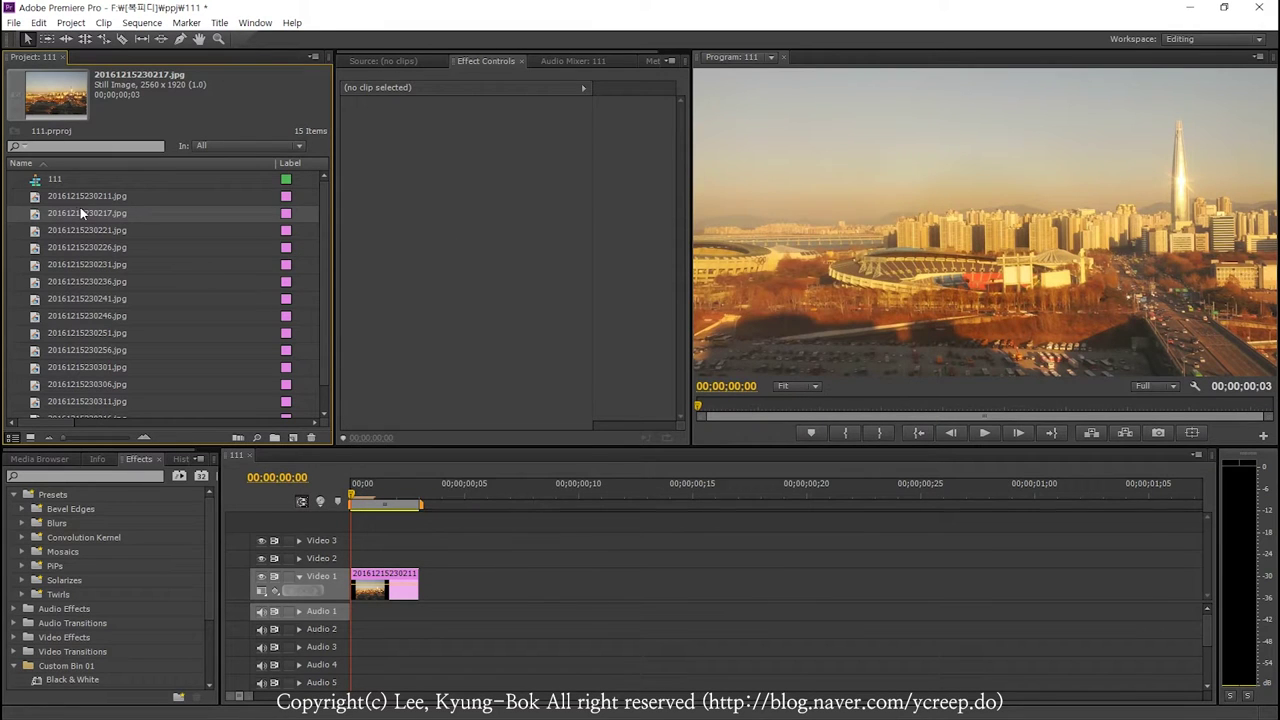
- Place 20161215230217.jpg right after the first still on Video 1 and scrub both clips
{"action": "left_click_drag", "start_coordinate": [75, 212], "coordinate": [440, 588]}
{"action": "left_click", "coordinate": [446, 506]}
{"action": "left_click_drag", "start_coordinate": [446, 506], "coordinate": [484, 503]}
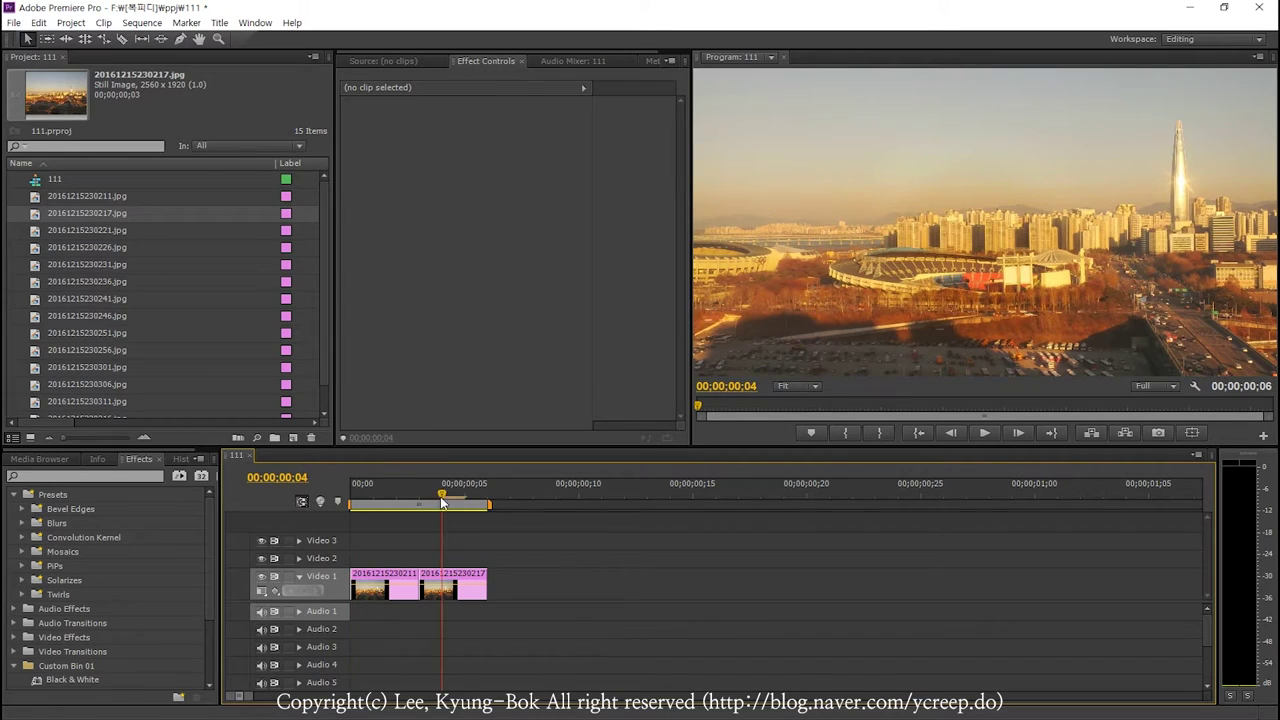
{"action": "left_click", "coordinate": [478, 497]}
{"action": "key", "text": "Home"}
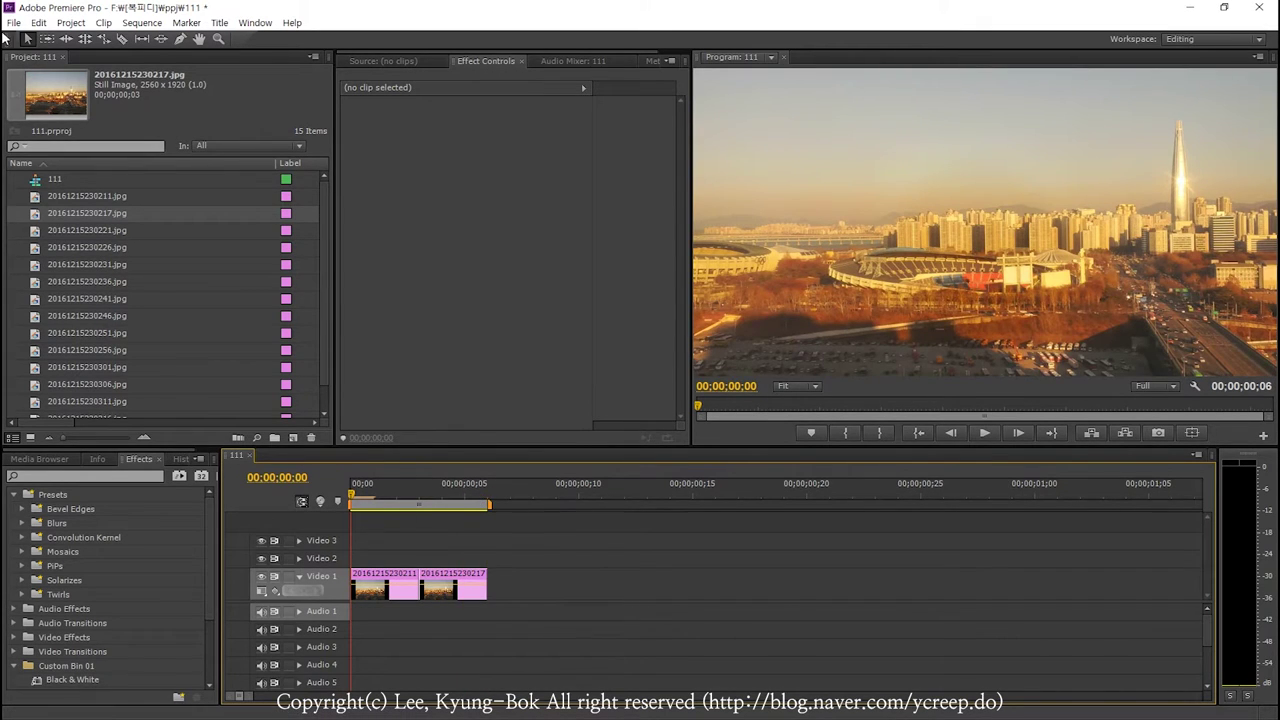
{"action": "left_click", "coordinate": [38, 22]}
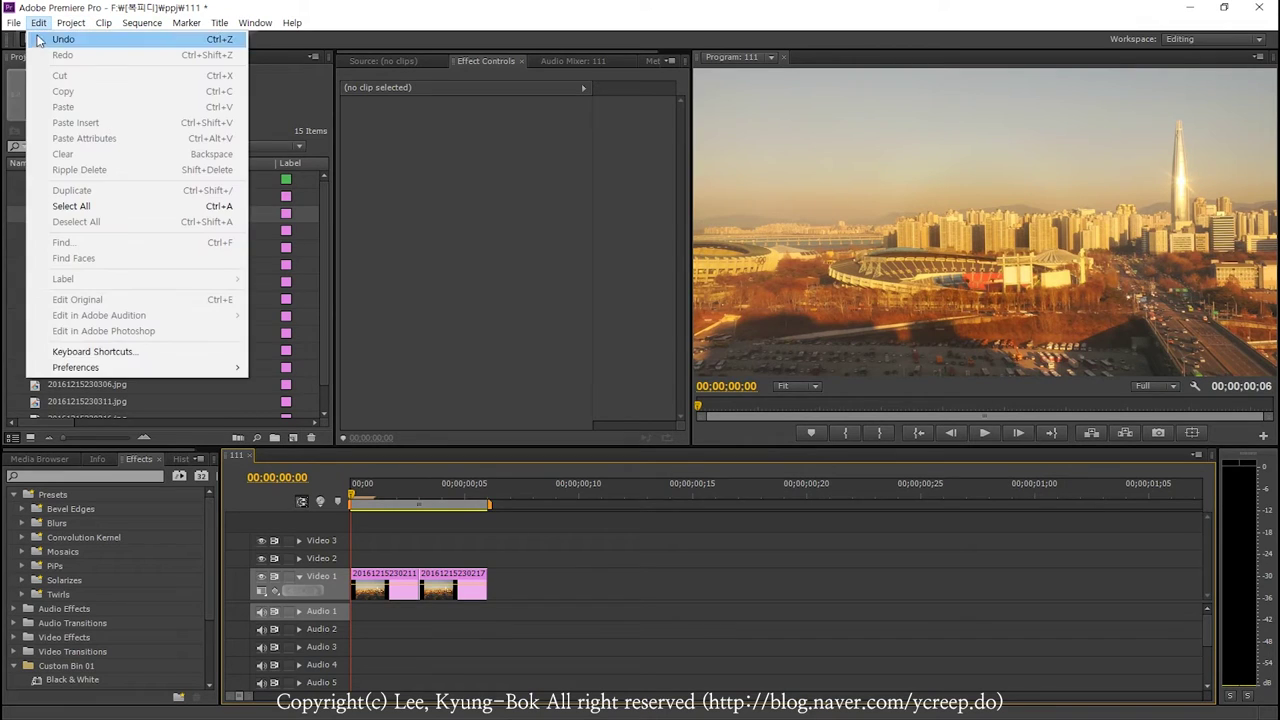
{"action": "mouse_move", "coordinate": [112, 368]}
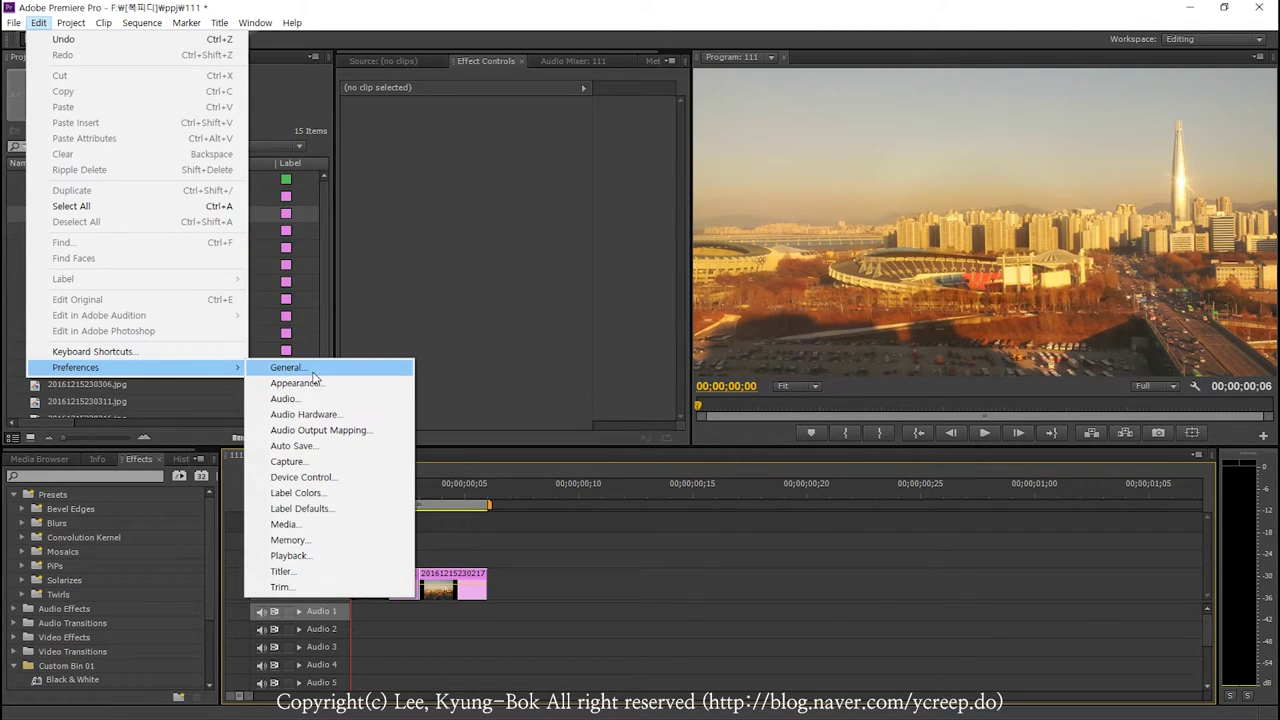
{"action": "left_click", "coordinate": [800, 334]}
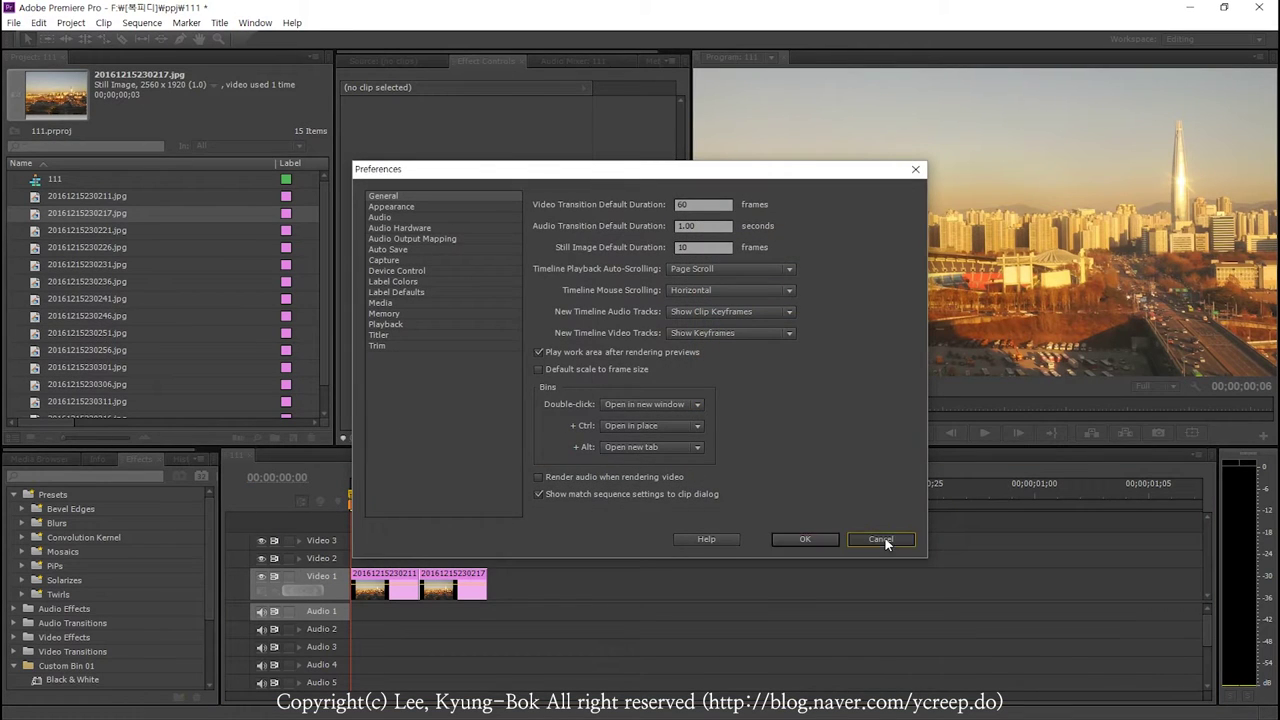
{"action": "left_click", "coordinate": [885, 538]}
{"action": "left_click", "coordinate": [14, 22]}
{"action": "mouse_move", "coordinate": [38, 28]}
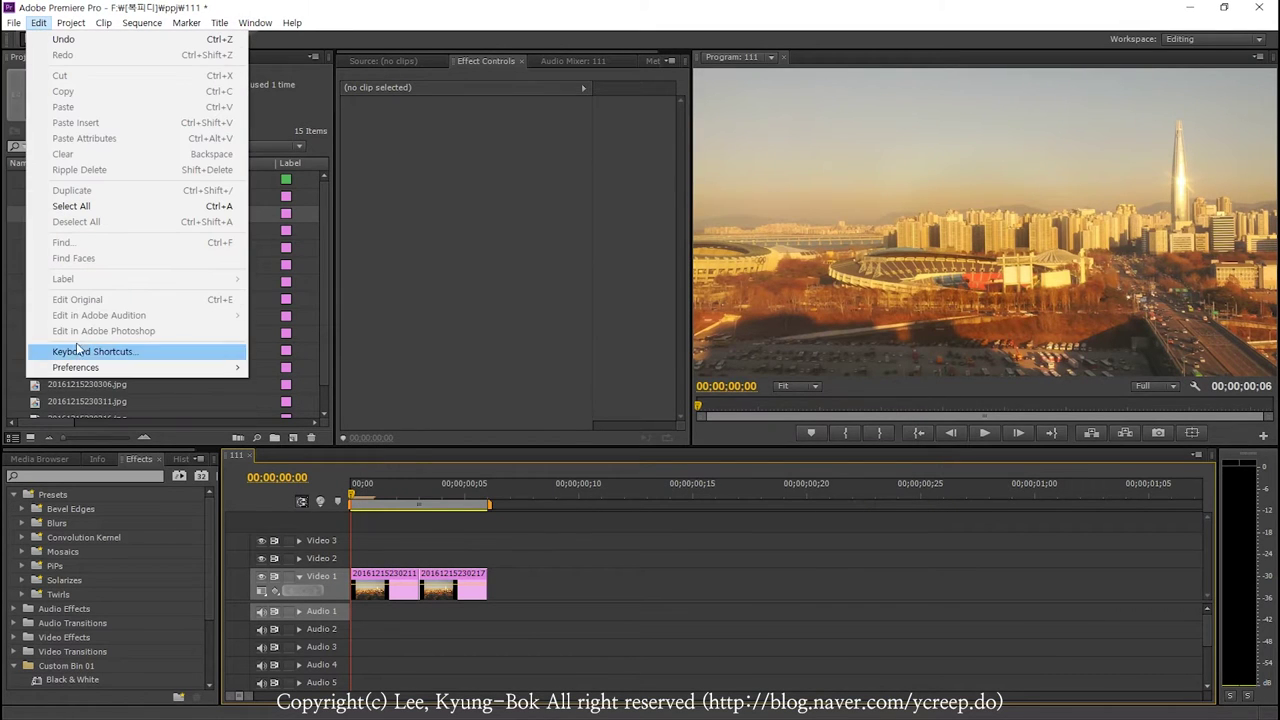
{"action": "mouse_move", "coordinate": [83, 370]}
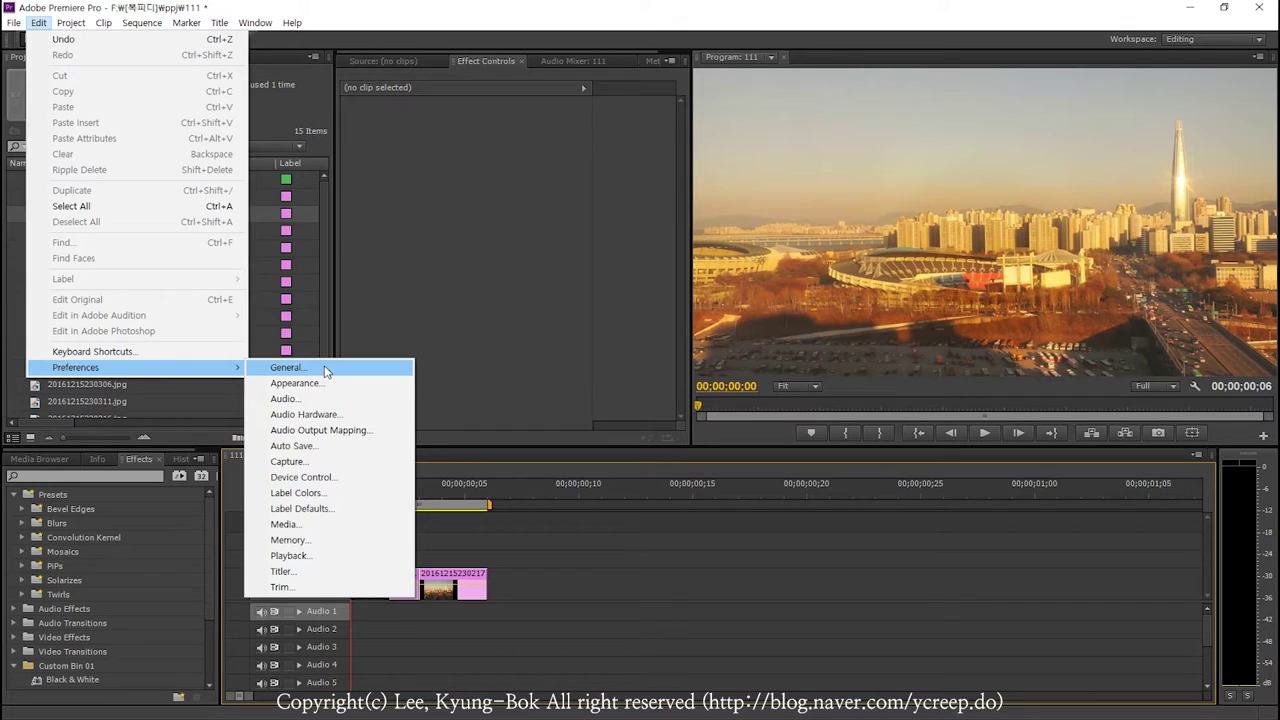
{"action": "left_click", "coordinate": [325, 370]}
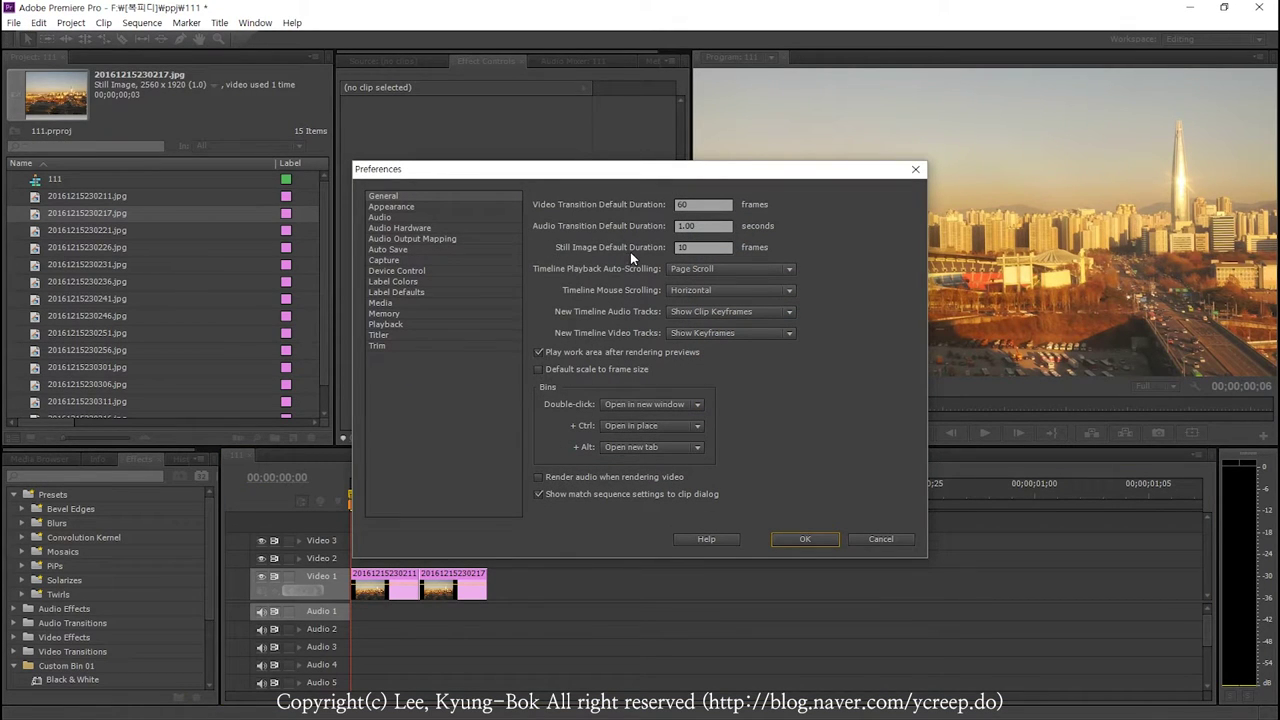
{"action": "left_click", "coordinate": [707, 246]}
{"action": "left_click", "coordinate": [820, 543]}
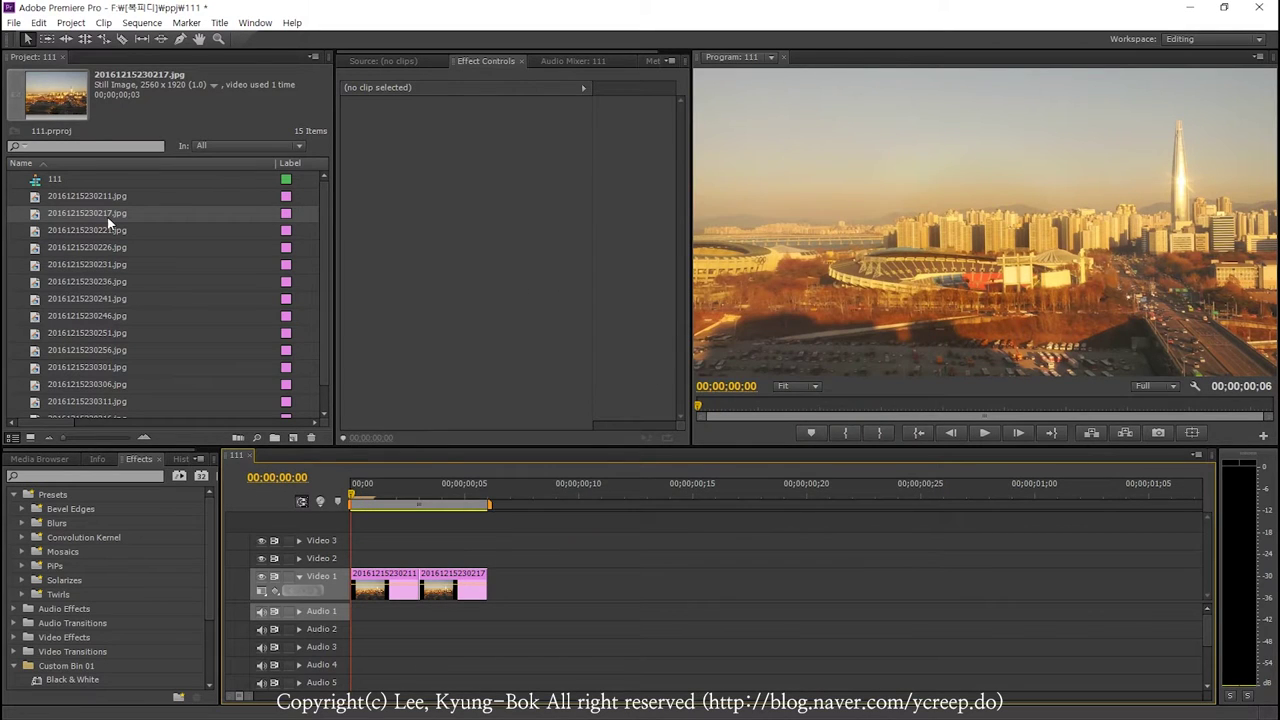
- Save project 111, then create new project '2' with an XDCAM HD422 1080i30 sequence
{"action": "left_click", "coordinate": [13, 23]}
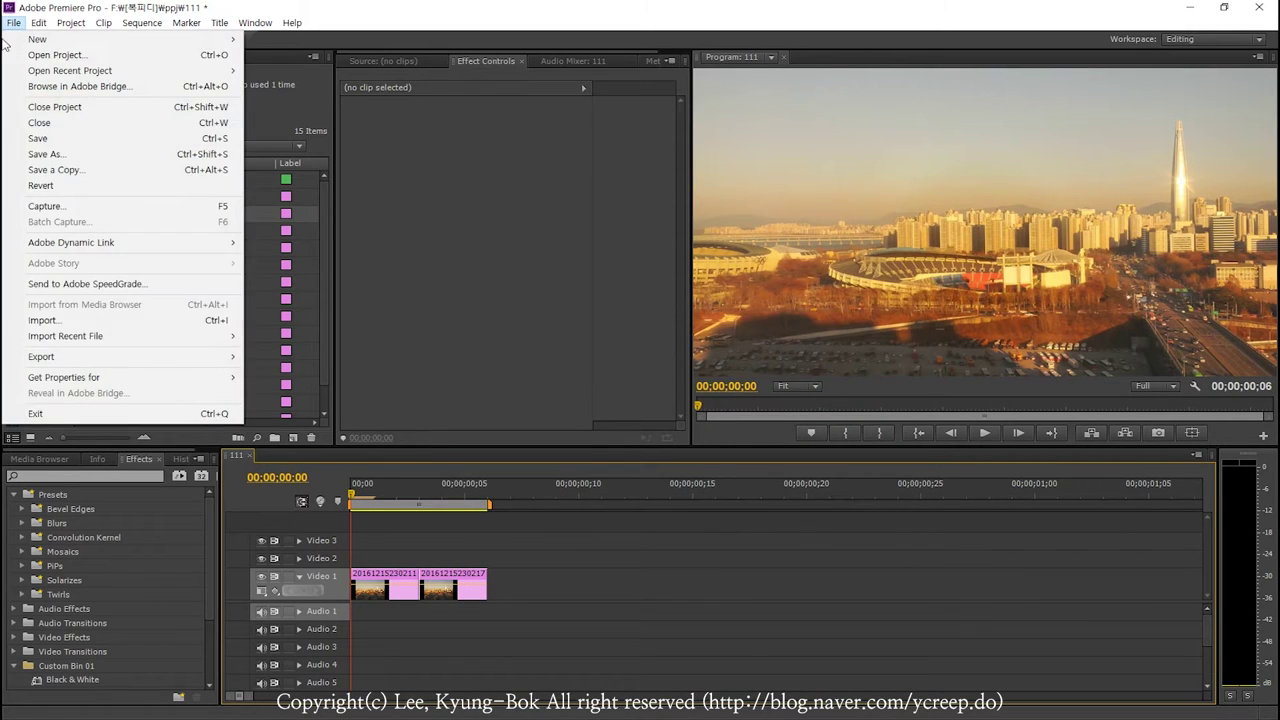
{"action": "mouse_move", "coordinate": [40, 40]}
{"action": "left_click", "coordinate": [292, 44]}
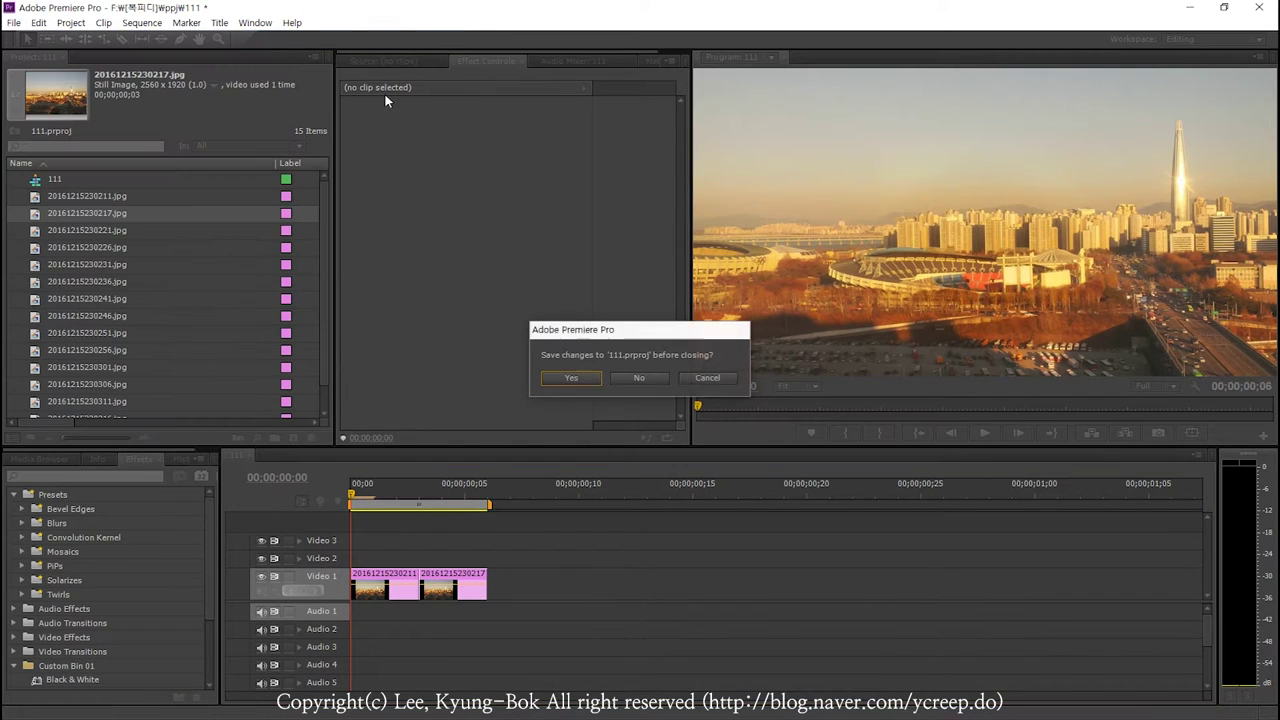
{"action": "left_click", "coordinate": [580, 382]}
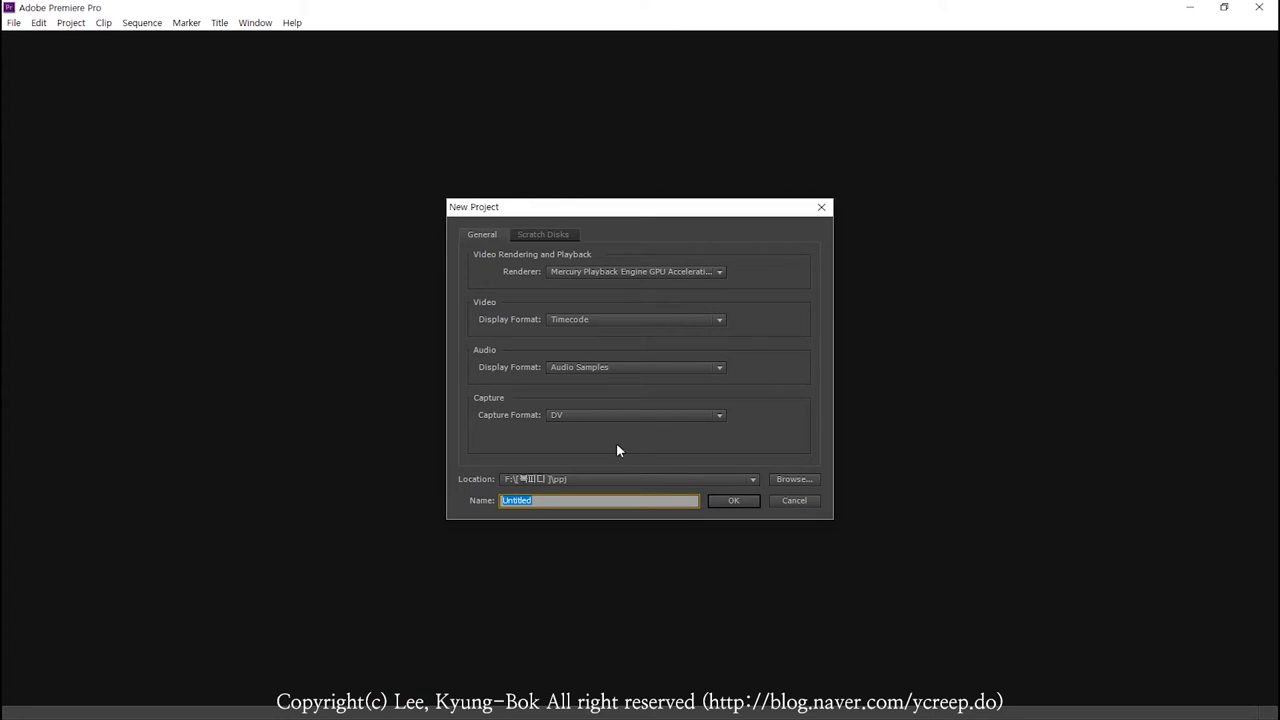
{"action": "type", "text": "2"}
{"action": "left_click", "coordinate": [733, 500]}
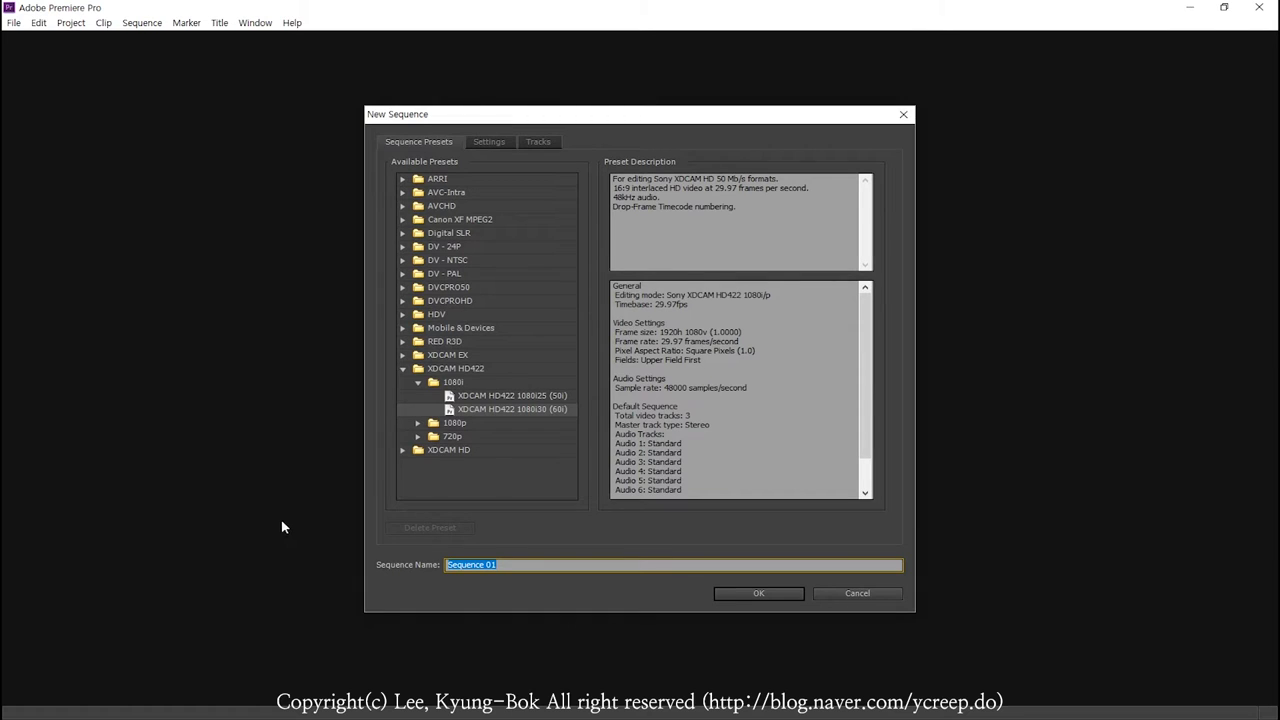
{"action": "left_click", "coordinate": [764, 597]}
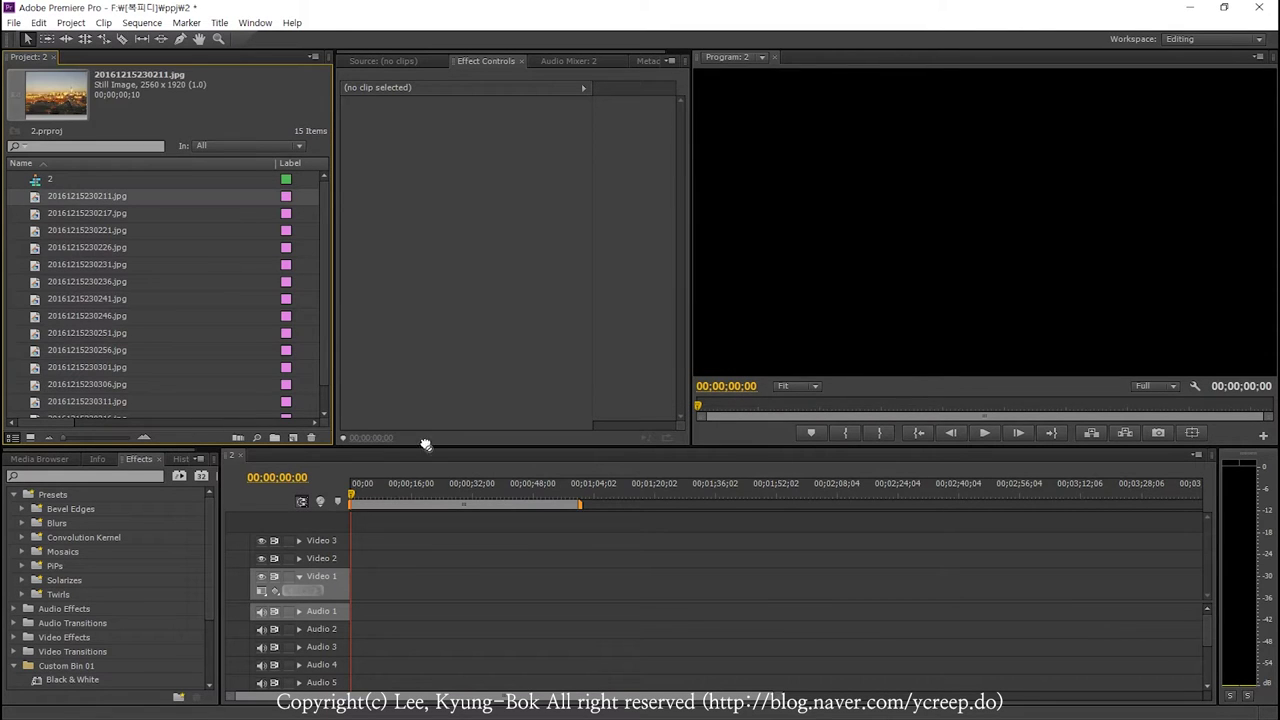
- Place the first photo at the start of Video 1 and scrub through it
{"action": "left_click_drag", "start_coordinate": [425, 444], "coordinate": [355, 576]}
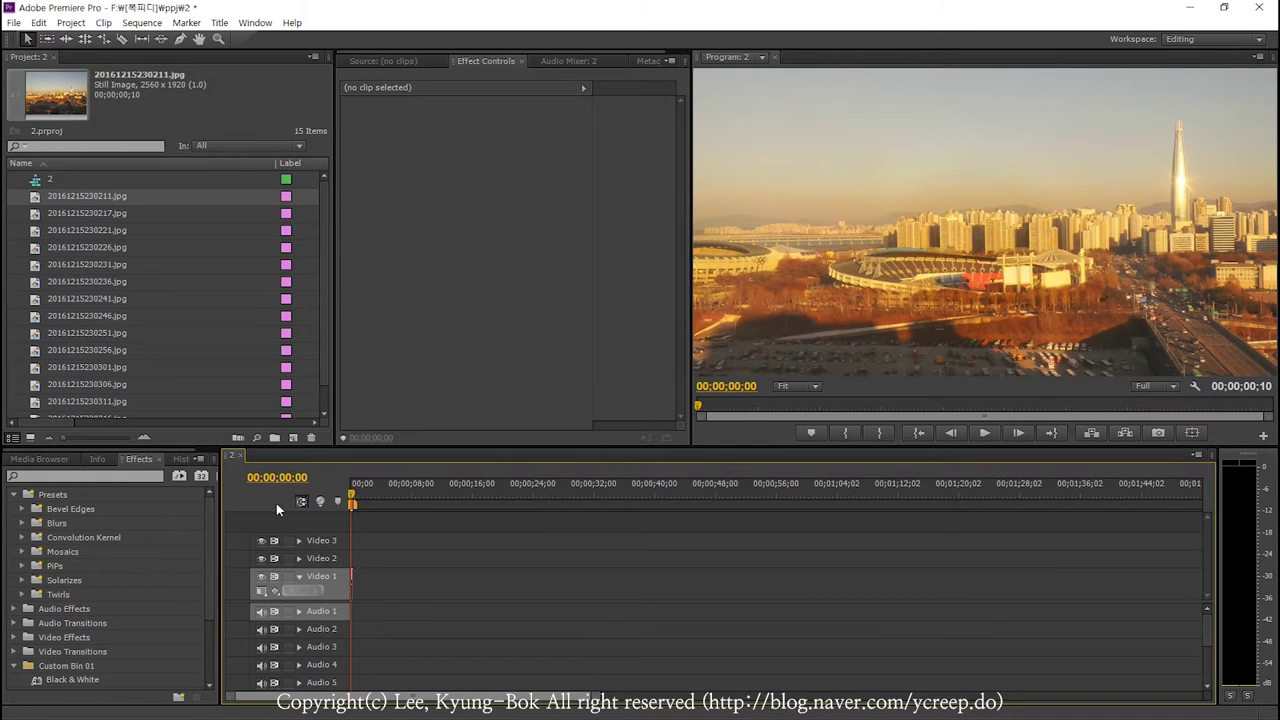
{"action": "key", "text": "="}
{"action": "key", "text": "="}
{"action": "key", "text": "="}
{"action": "left_click", "coordinate": [411, 494]}
{"action": "mouse_move", "coordinate": [411, 494]}
{"action": "left_mouse_down"}
{"action": "mouse_move", "coordinate": [558, 511]}
{"action": "mouse_move", "coordinate": [273, 498]}
{"action": "left_mouse_up"}
- Set Still Image Default Duration to 3 frames again in General preferences
{"action": "left_click", "coordinate": [37, 22]}
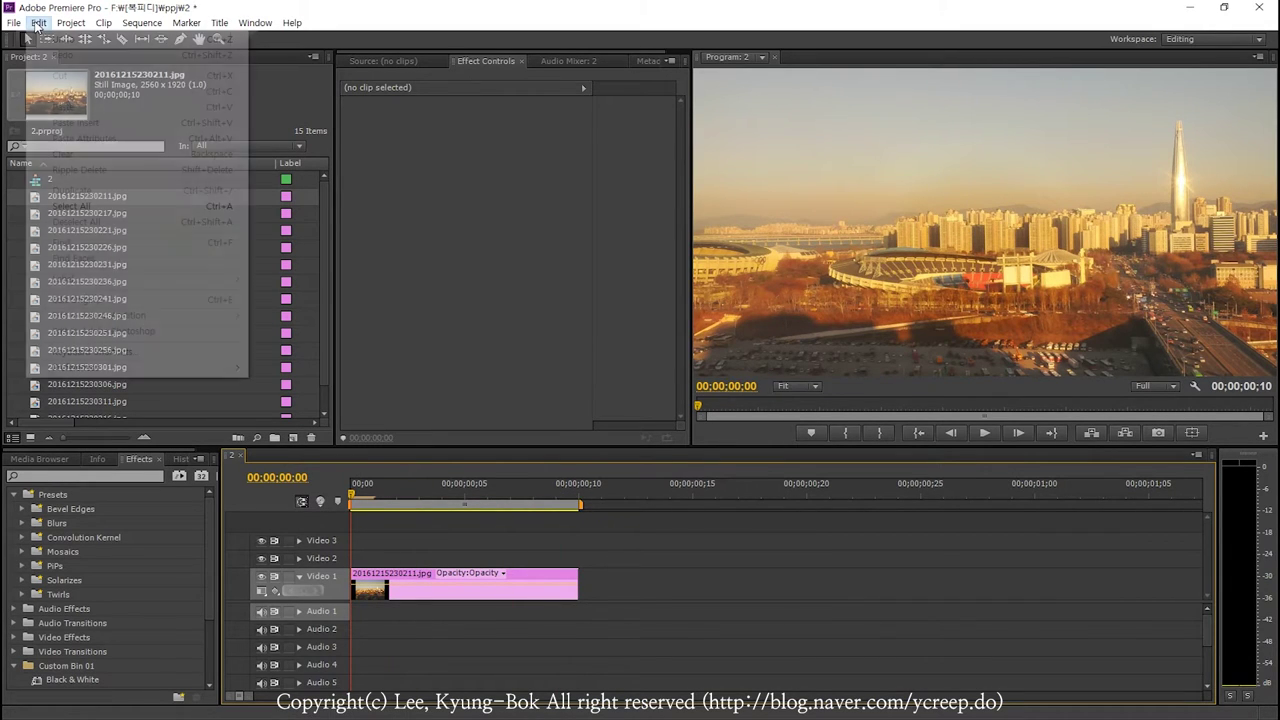
{"action": "mouse_move", "coordinate": [114, 363]}
{"action": "left_click", "coordinate": [290, 367]}
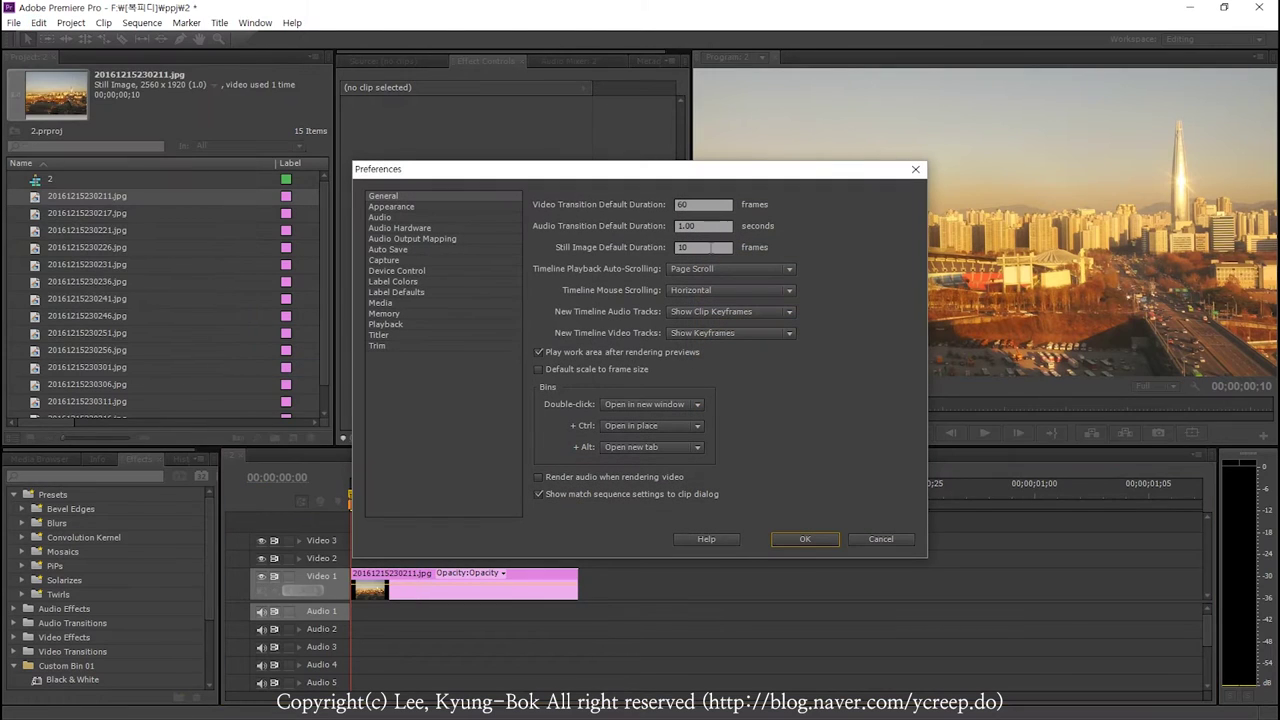
{"action": "double_click", "coordinate": [716, 252]}
{"action": "type", "text": "3"}
{"action": "left_click", "coordinate": [806, 532]}
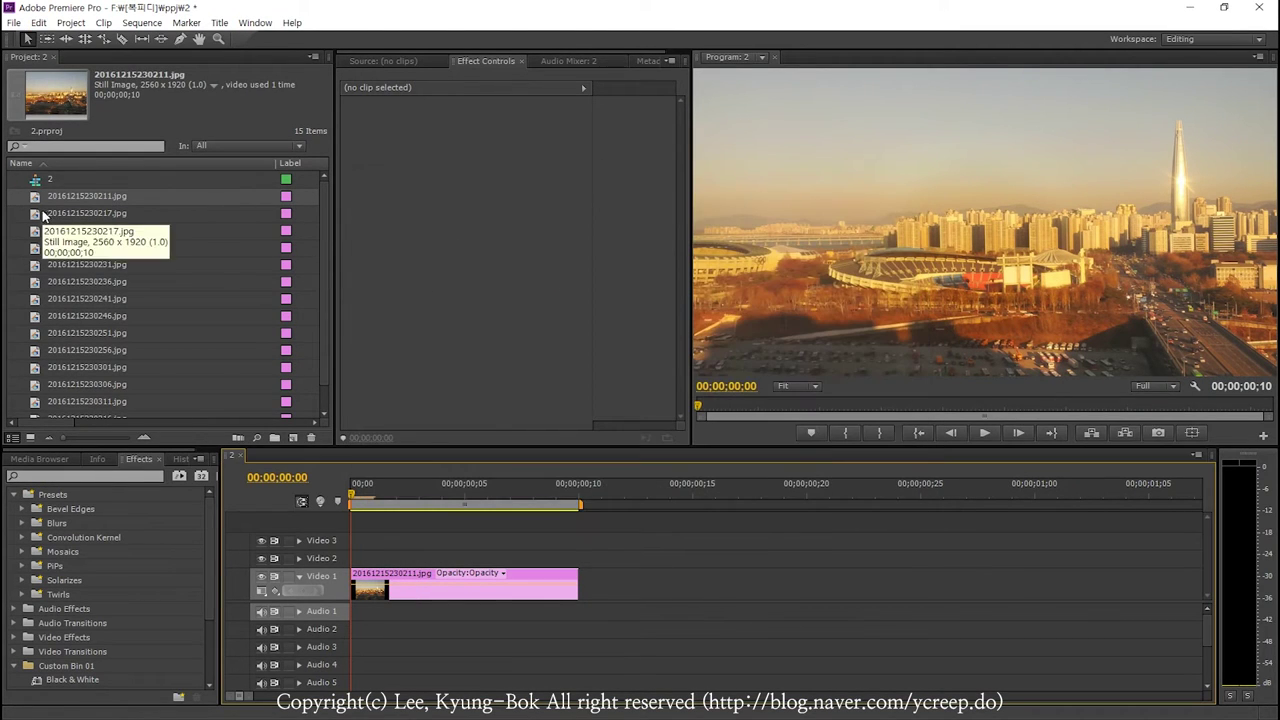
- Place 20161215230217.jpg after the first photo on Video 1
{"action": "left_click", "coordinate": [45, 213]}
{"action": "left_click_drag", "start_coordinate": [587, 333], "coordinate": [600, 585]}
{"action": "left_click", "coordinate": [761, 492]}
- Marquee-select both clips on Video 1 and delete them, leaving the sequence empty
{"action": "left_click_drag", "start_coordinate": [771, 494], "coordinate": [784, 494]}
{"action": "left_click_drag", "start_coordinate": [844, 552], "coordinate": [350, 602]}
{"action": "key", "text": "Delete"}
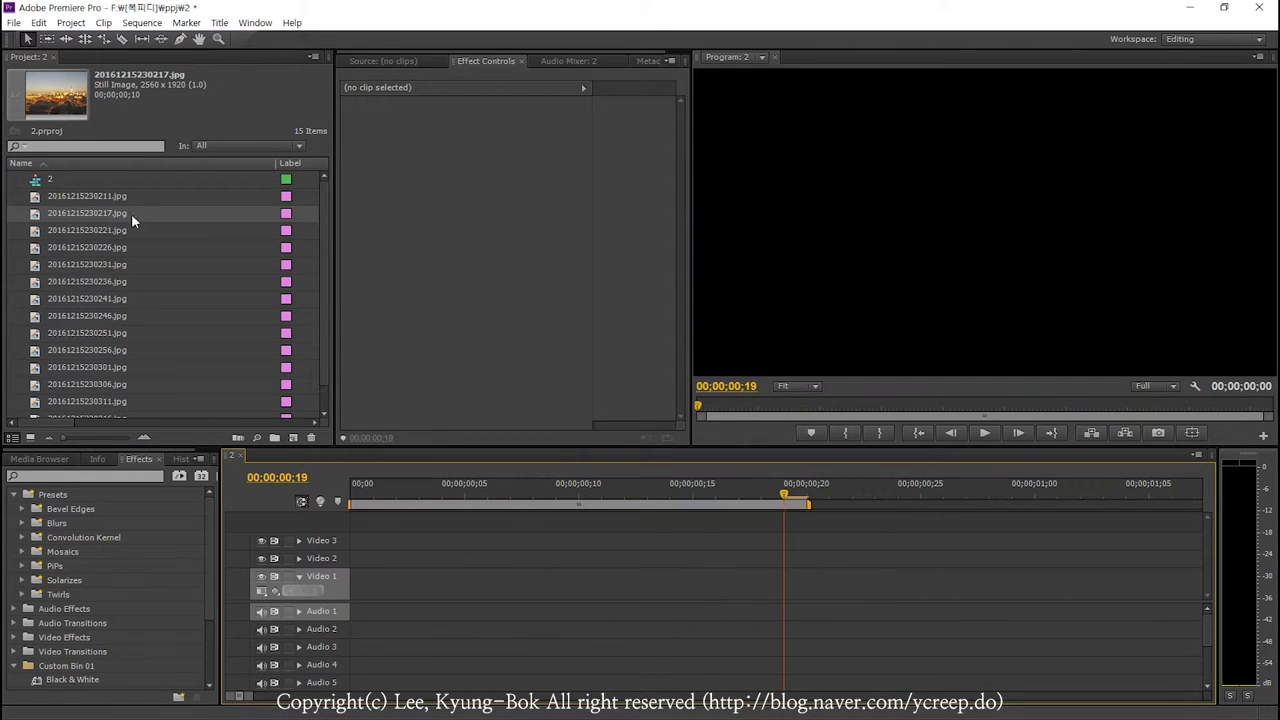
{"action": "left_click", "coordinate": [14, 22]}
{"action": "mouse_move", "coordinate": [113, 71]}
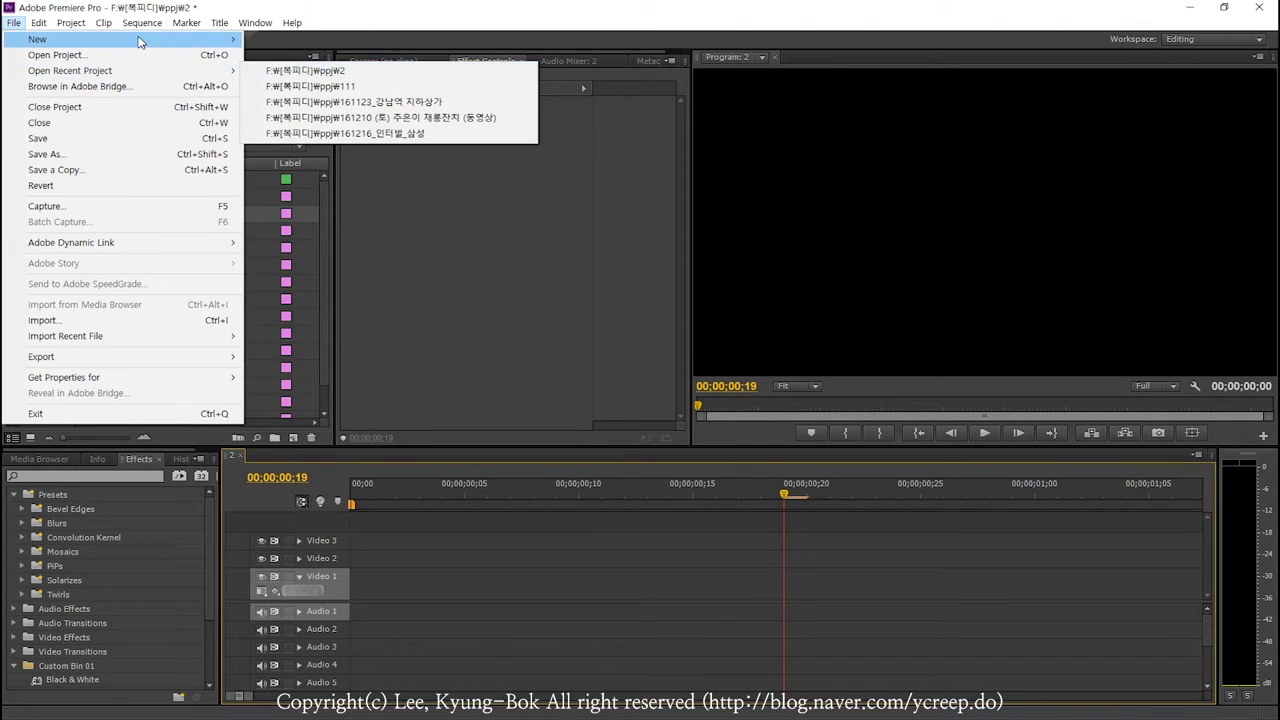
- Save 2.prproj and create new project 3 with default project and sequence settings
{"action": "mouse_move", "coordinate": [140, 40]}
{"action": "left_click", "coordinate": [274, 42]}
{"action": "left_click", "coordinate": [569, 377]}
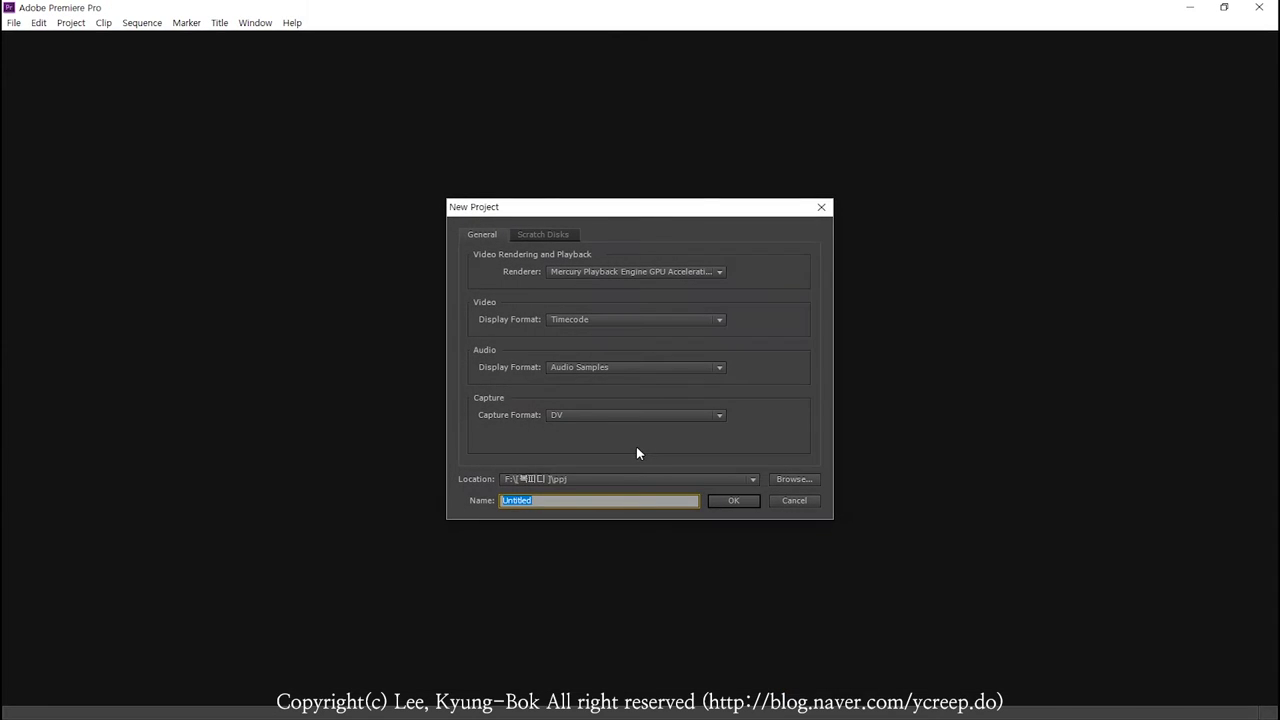
{"action": "left_click", "coordinate": [719, 498]}
{"action": "left_click", "coordinate": [758, 593]}
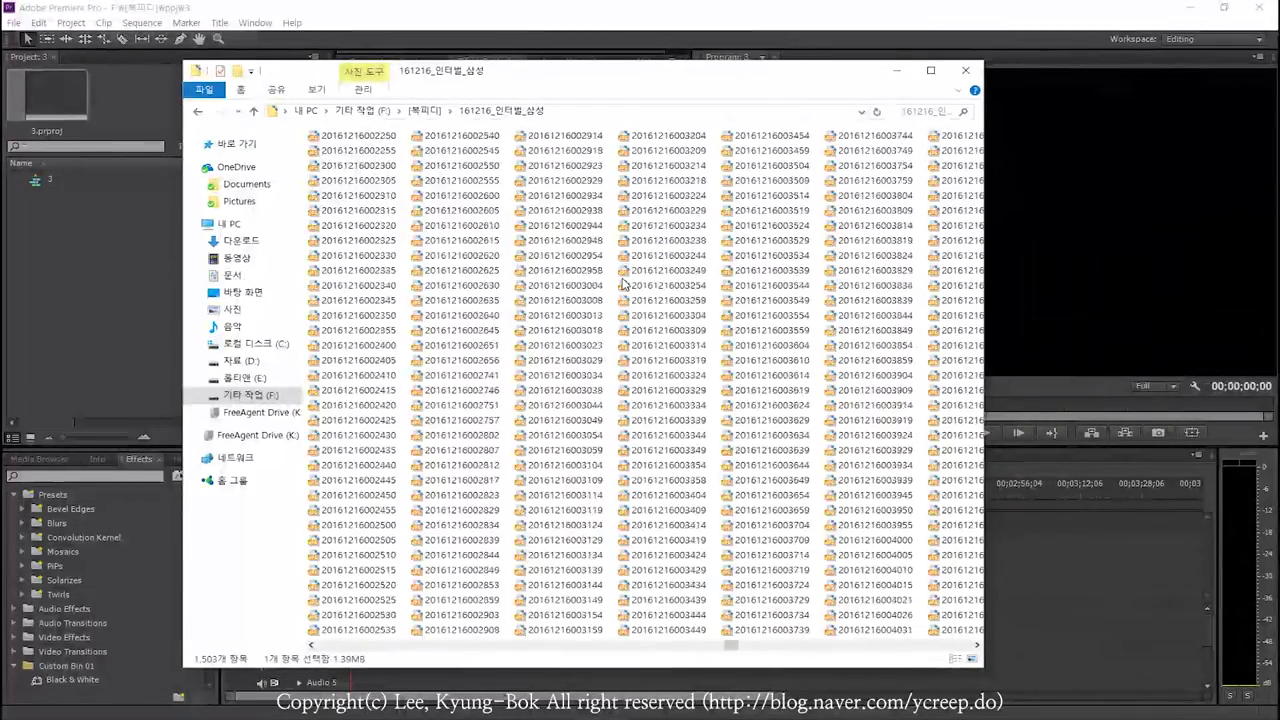
- Shift-select the 1,500 photos in 161216_인터벌_삼성 and drag them into the Project panel
{"action": "scroll", "coordinate": [400, 200], "scroll_direction": "up", "scroll_amount": 5}
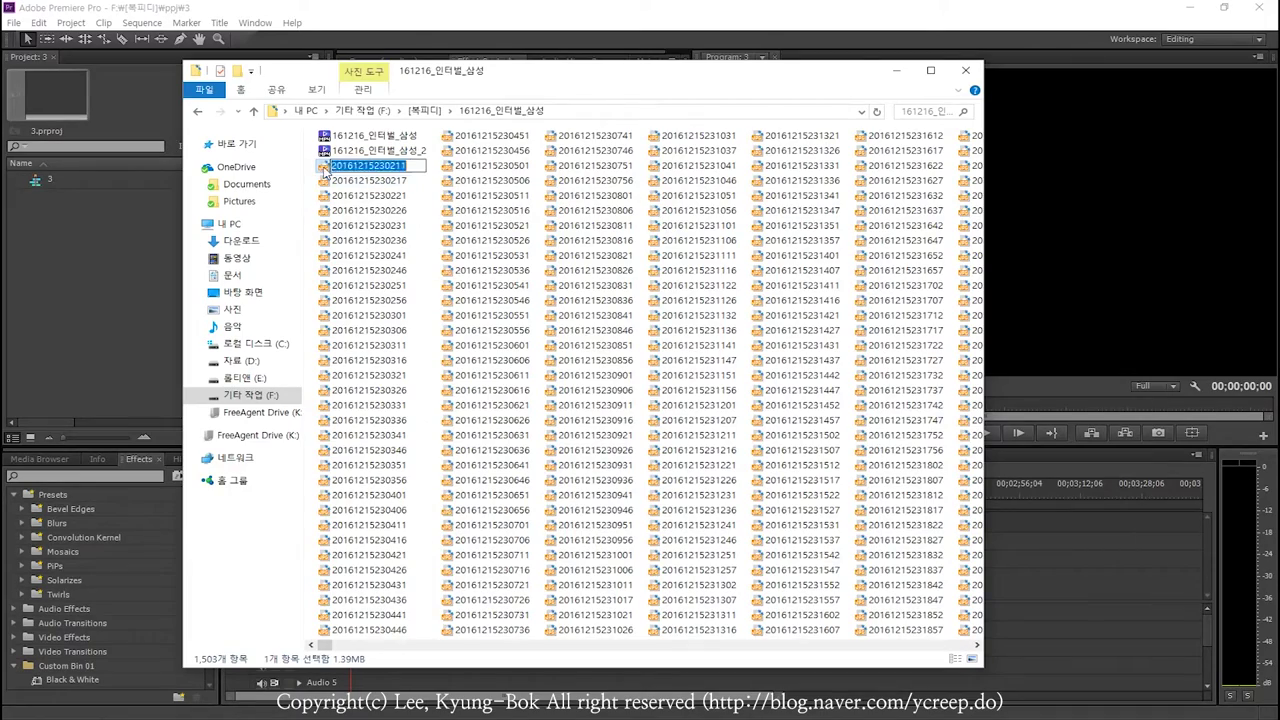
{"action": "scroll", "coordinate": [828, 512], "scroll_direction": "down", "scroll_amount": 6}
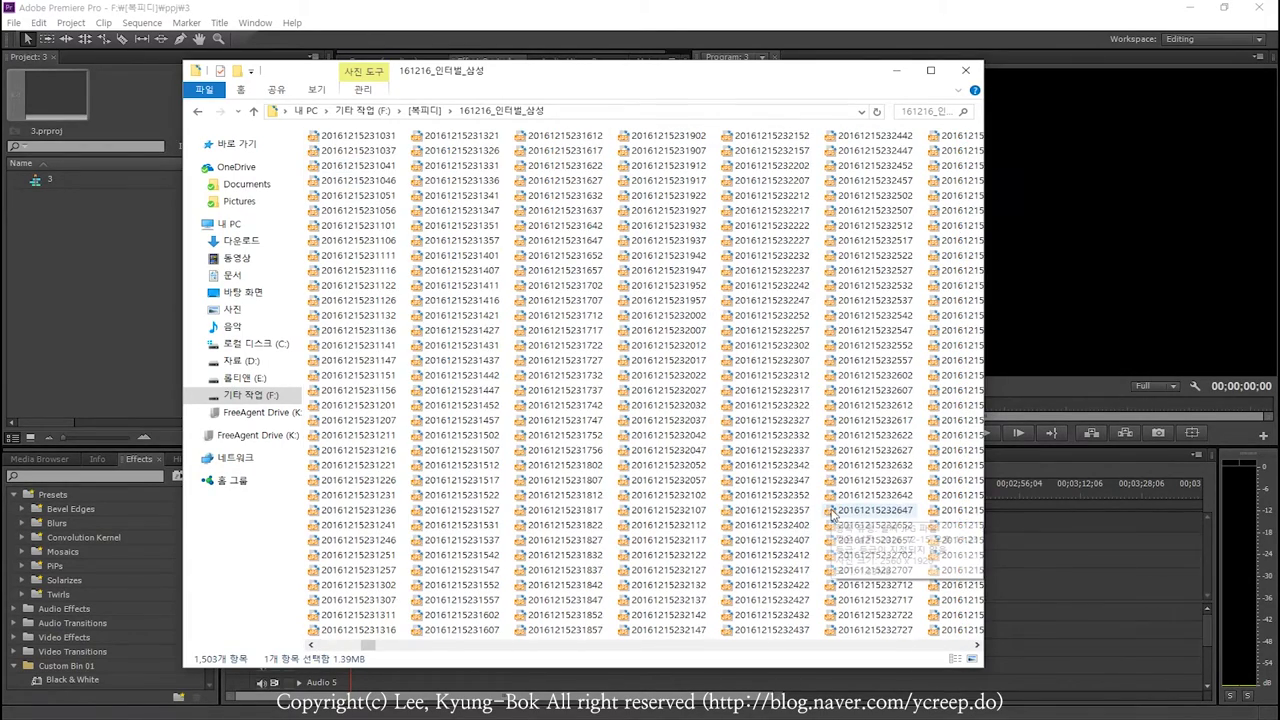
{"action": "scroll", "coordinate": [828, 512], "scroll_direction": "down", "scroll_amount": 5}
{"action": "scroll", "coordinate": [820, 505], "scroll_direction": "down", "scroll_amount": 5}
{"action": "scroll", "coordinate": [818, 504], "scroll_direction": "down", "scroll_amount": 5}
{"action": "scroll", "coordinate": [817, 503], "scroll_direction": "down", "scroll_amount": 5}
{"action": "scroll", "coordinate": [818, 504], "scroll_direction": "down", "scroll_amount": 2}
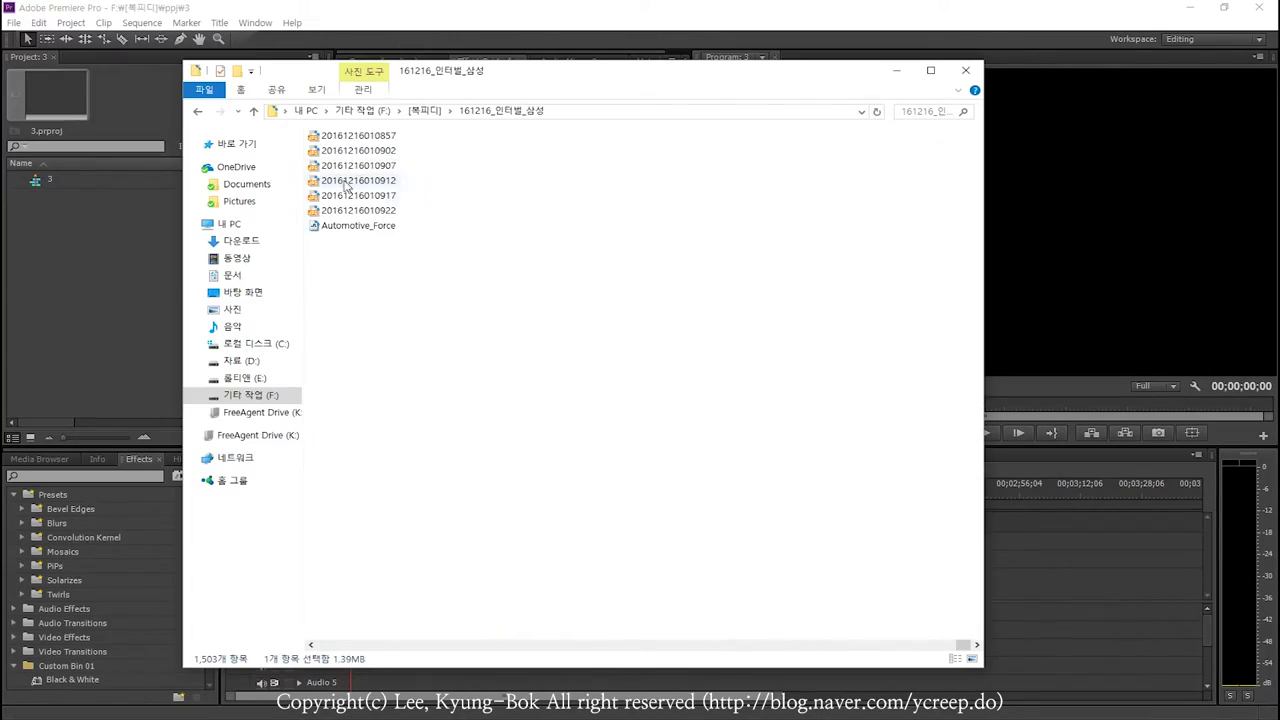
{"action": "left_click", "coordinate": [355, 210], "text": "shift"}
{"action": "scroll", "coordinate": [728, 403], "scroll_direction": "up", "scroll_amount": 4}
{"action": "scroll", "coordinate": [728, 403], "scroll_direction": "up", "scroll_amount": 3}
{"action": "scroll", "coordinate": [728, 403], "scroll_direction": "up", "scroll_amount": 3}
{"action": "scroll", "coordinate": [728, 403], "scroll_direction": "up", "scroll_amount": 3}
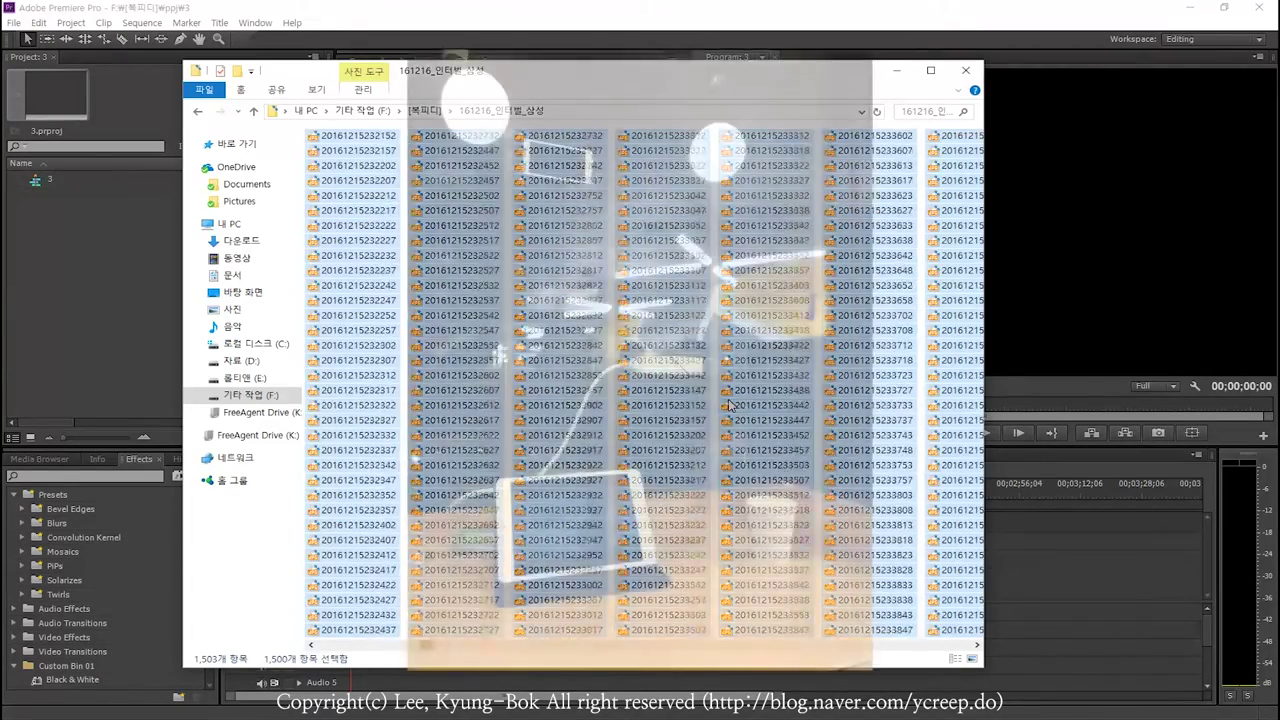
{"action": "scroll", "coordinate": [728, 403], "scroll_direction": "up", "scroll_amount": 5}
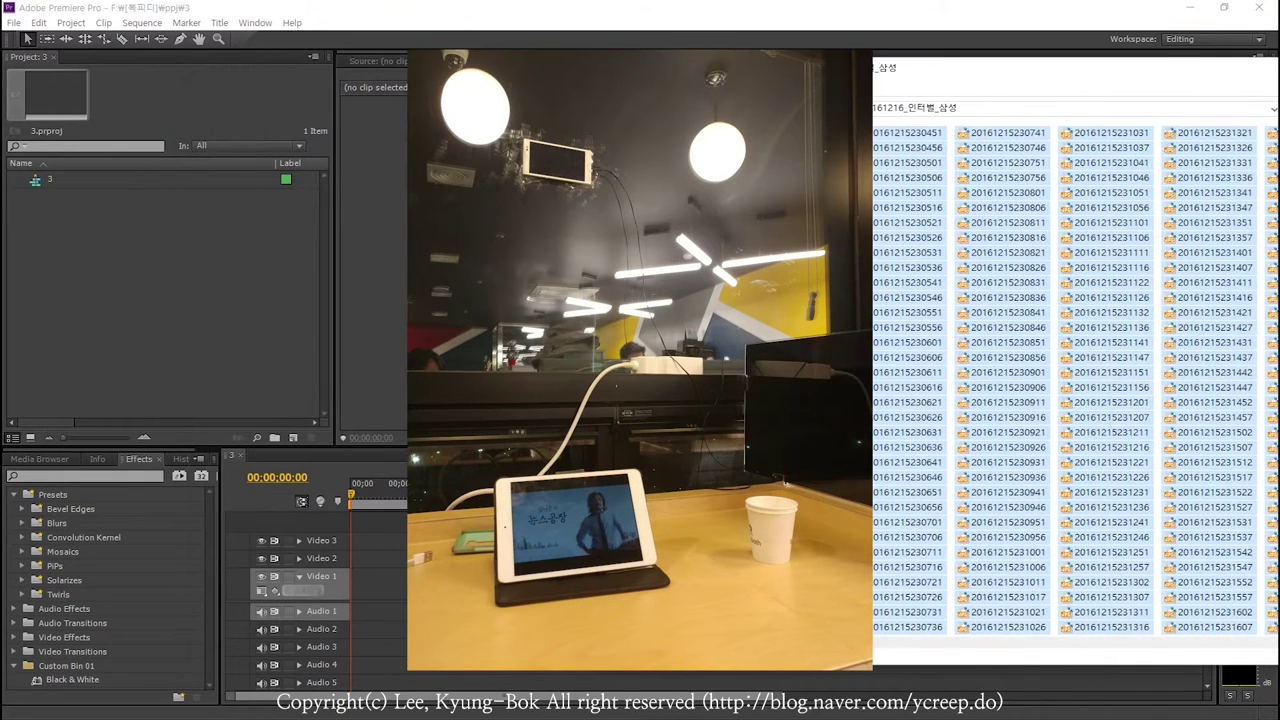
{"action": "left_click_drag", "start_coordinate": [728, 403], "coordinate": [200, 356]}
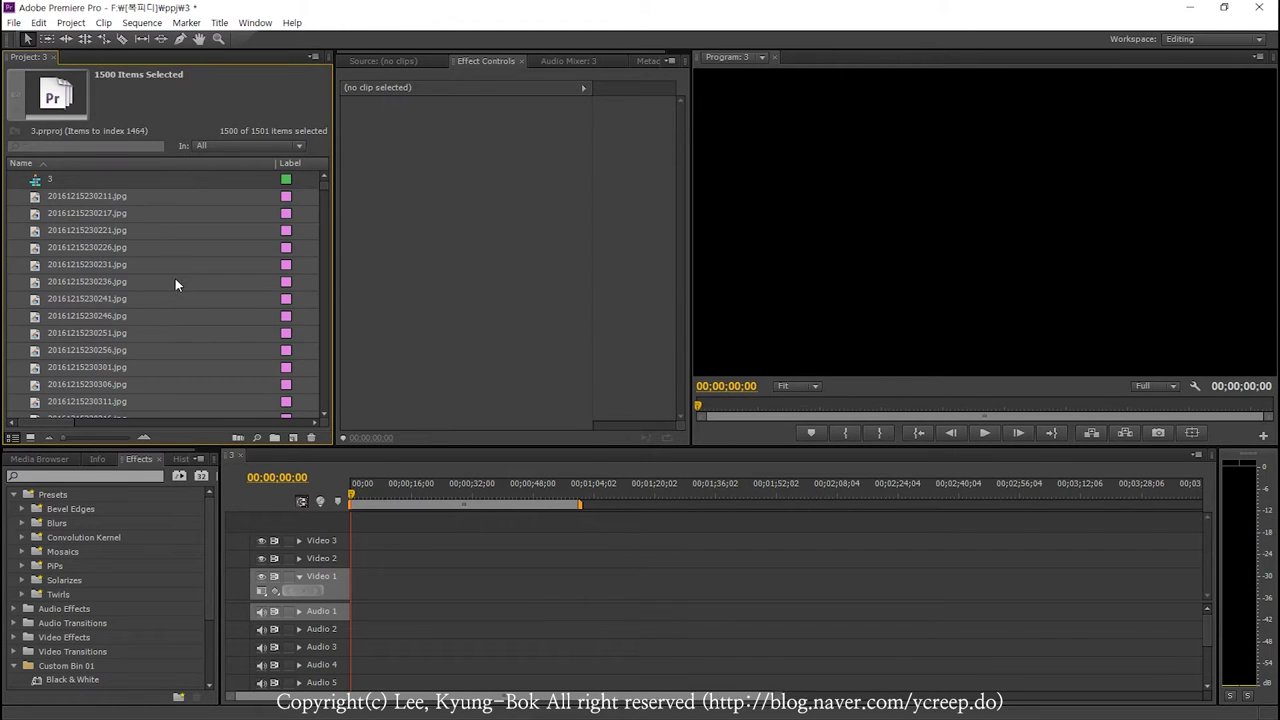
- Drag 20161215230211.jpg alone onto the start of Video 1 as a 3-frame still
{"action": "left_click", "coordinate": [71, 195]}
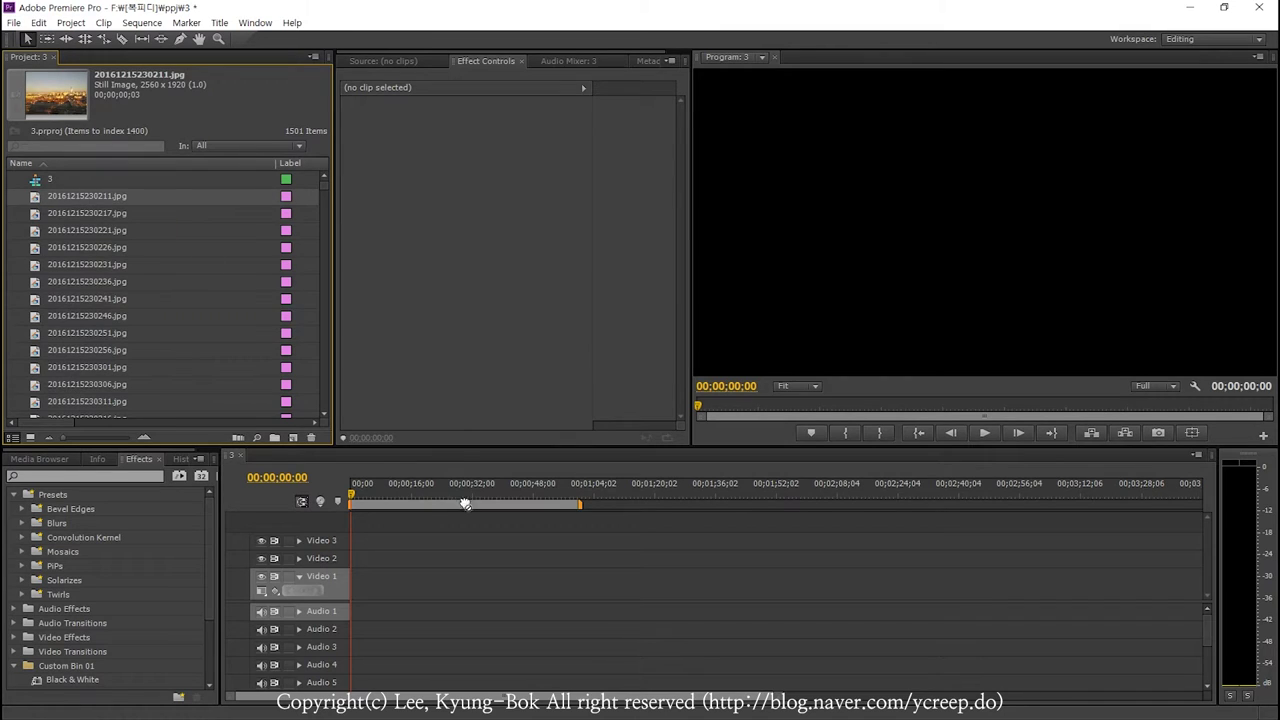
{"action": "left_click_drag", "start_coordinate": [459, 457], "coordinate": [352, 585]}
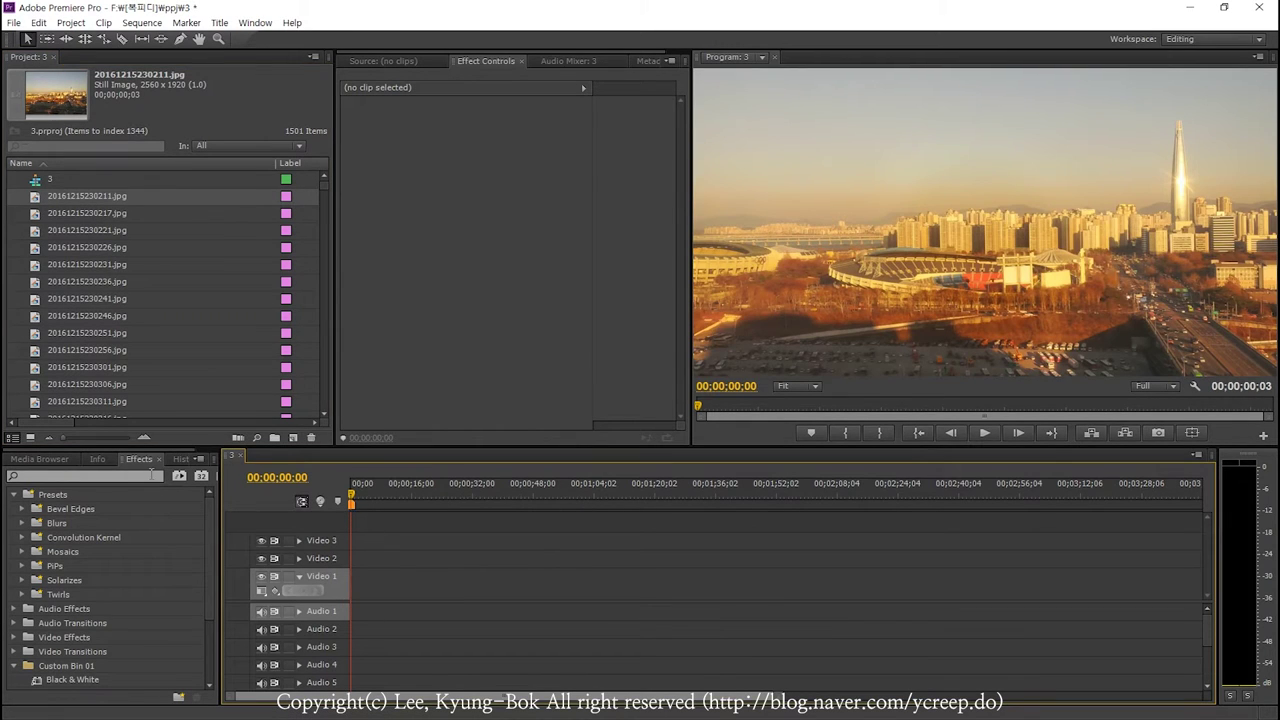
- Inspect the 3-frame test clip frame by frame, then delete it from Video 1
{"action": "key", "text": "="}
{"action": "key", "text": "="}
{"action": "key", "text": "="}
{"action": "key", "text": "="}
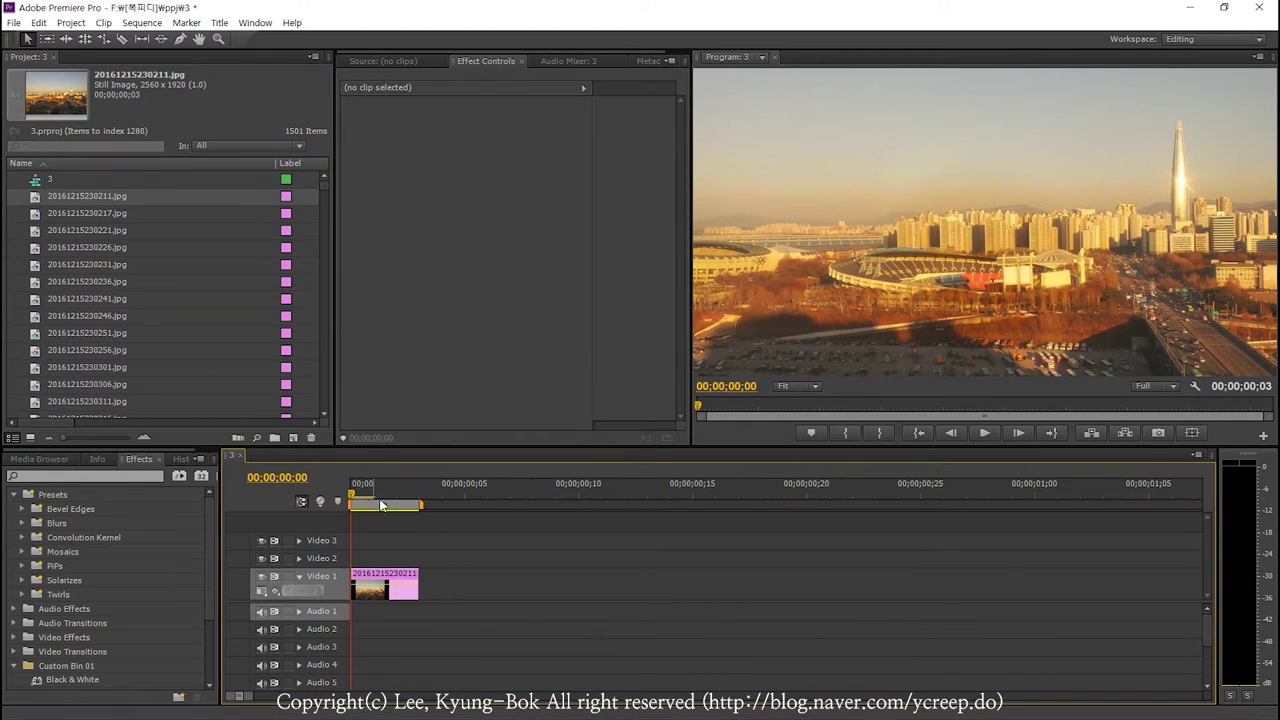
{"action": "left_click", "coordinate": [418, 494]}
{"action": "mouse_move", "coordinate": [418, 502]}
{"action": "left_mouse_down"}
{"action": "mouse_move", "coordinate": [393, 511]}
{"action": "mouse_move", "coordinate": [418, 510]}
{"action": "left_mouse_up"}
{"action": "left_click", "coordinate": [117, 214]}
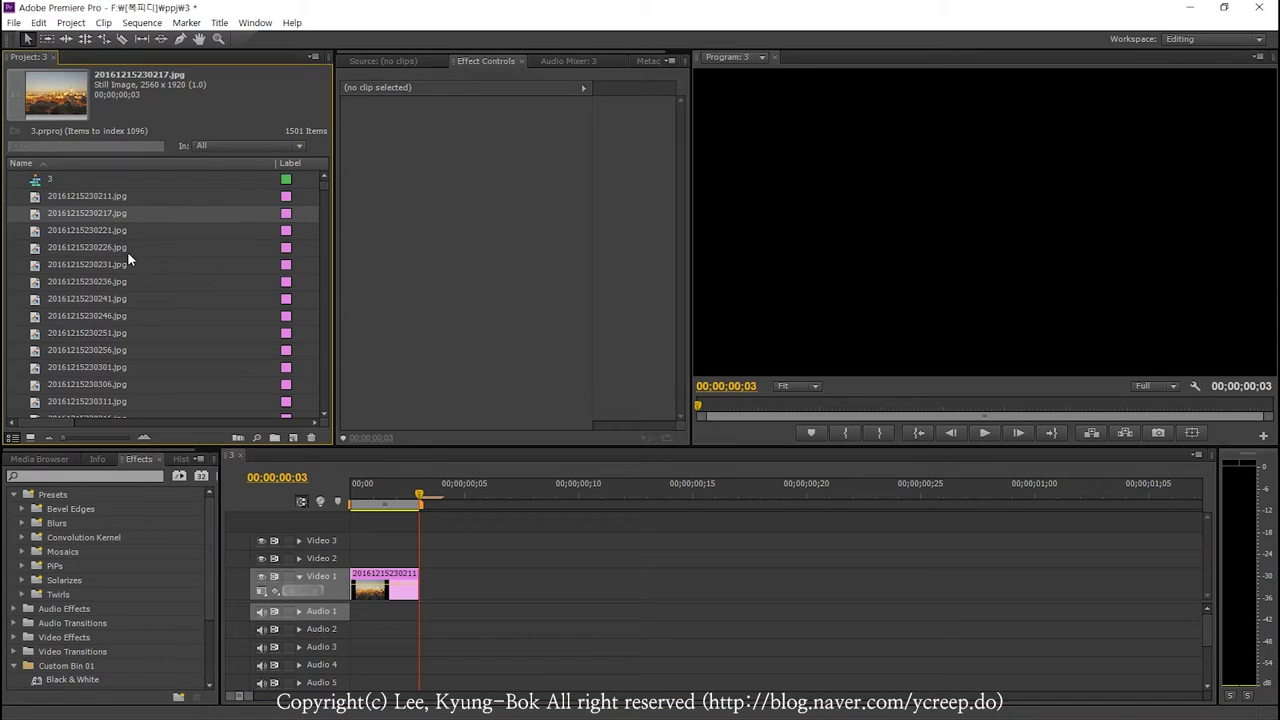
{"action": "left_click", "coordinate": [400, 586]}
{"action": "key", "text": "Delete"}
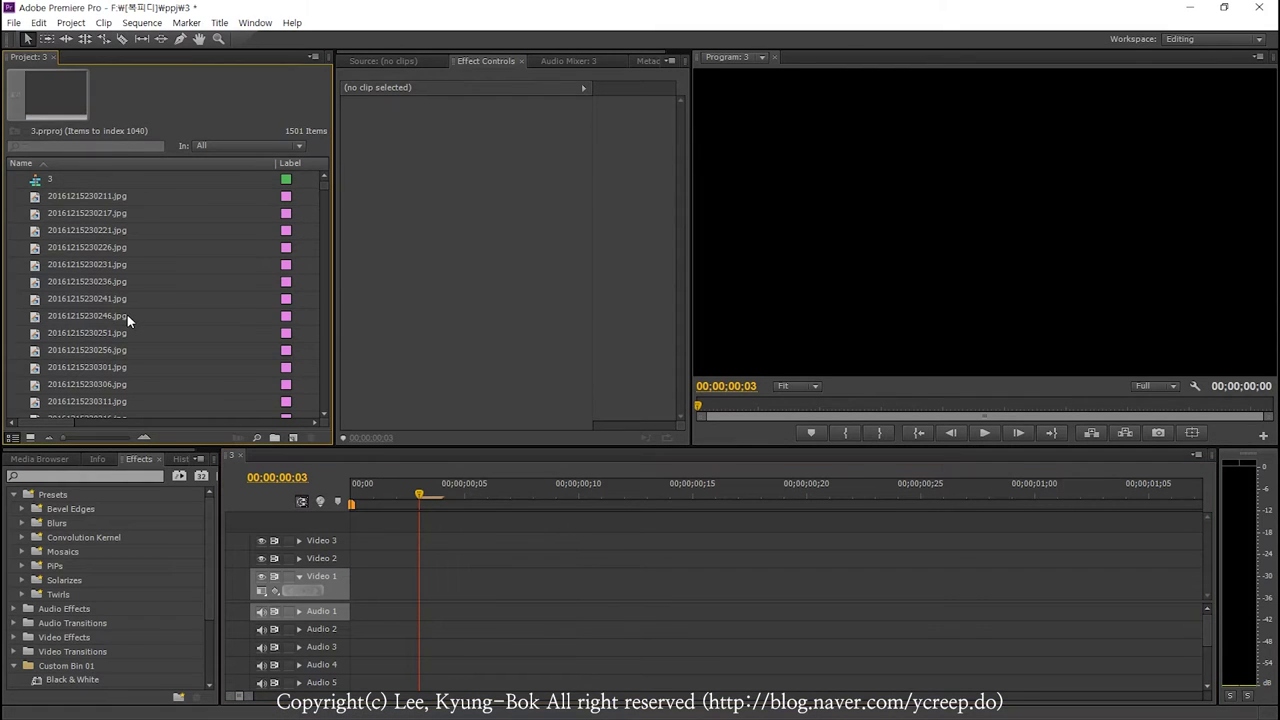
- Lay all 1,500 stills end to end on Video 1 and play the 00;02;30;04 sequence back
{"action": "key", "text": "ctrl+a"}
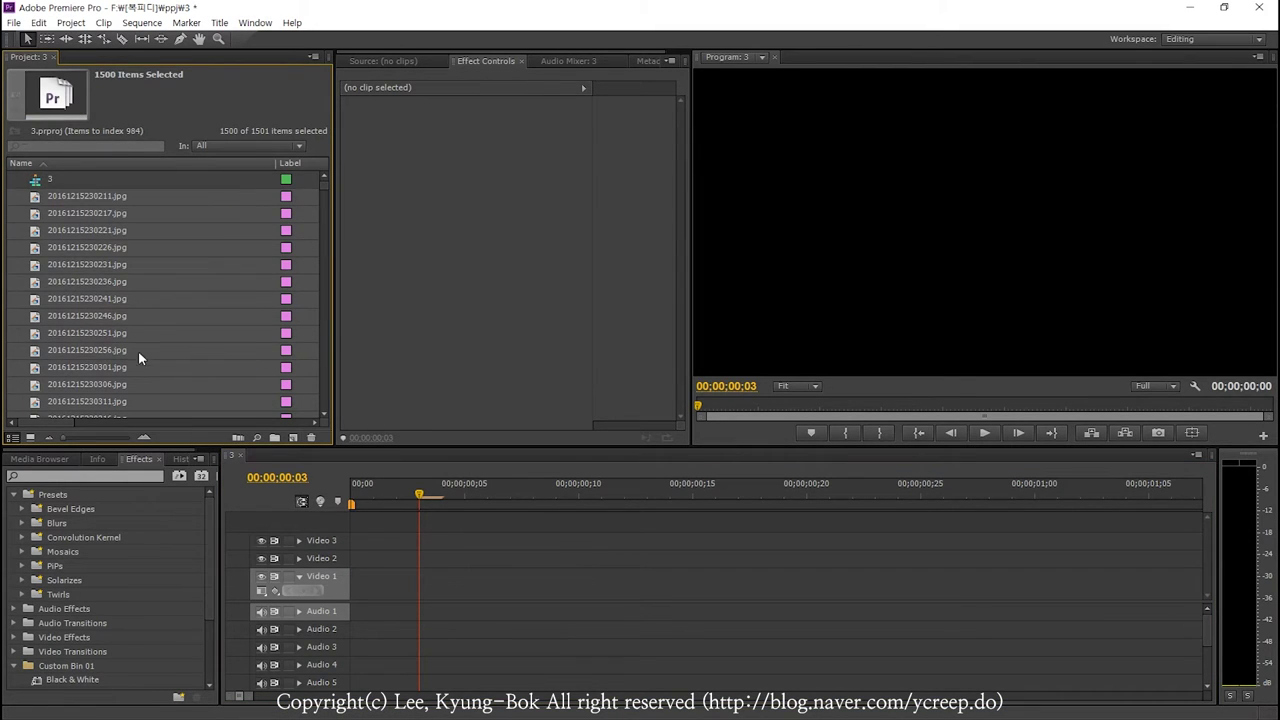
{"action": "mouse_move", "coordinate": [322, 185]}
{"action": "left_mouse_down"}
{"action": "mouse_move", "coordinate": [305, 415]}
{"action": "mouse_move", "coordinate": [347, 175]}
{"action": "left_mouse_up"}
{"action": "left_click_drag", "start_coordinate": [40, 203], "coordinate": [321, 597]}
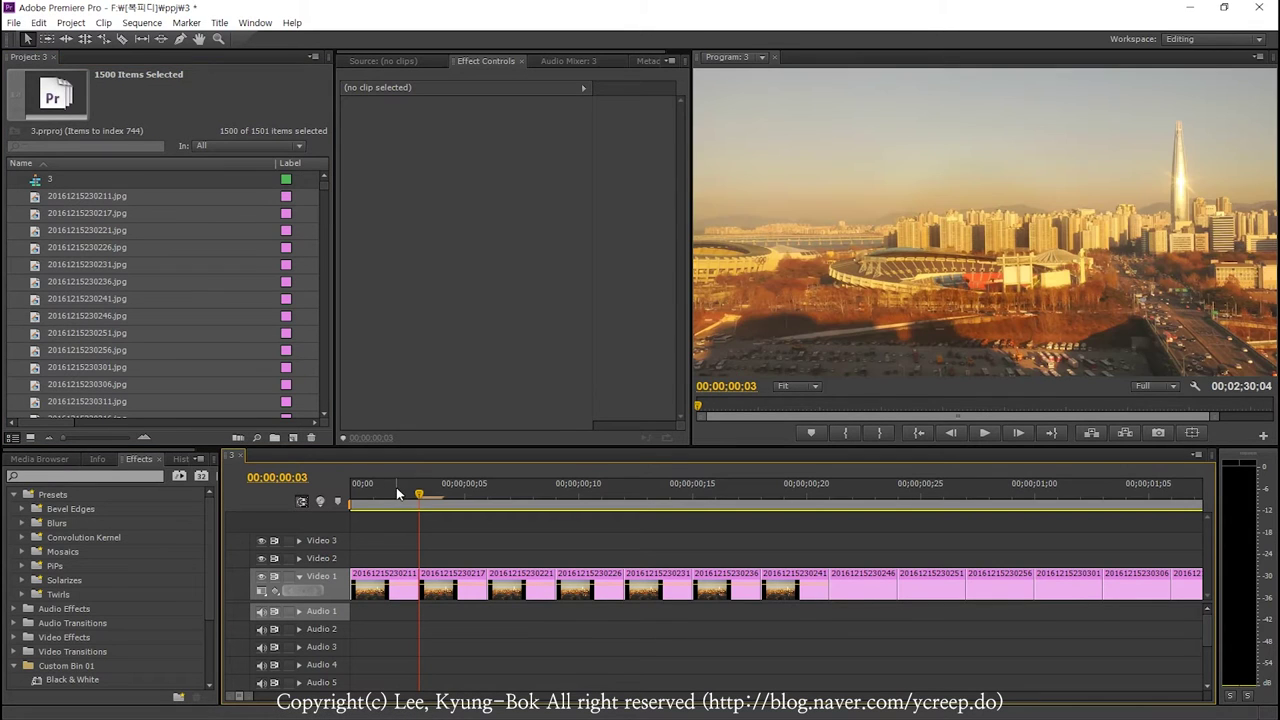
{"action": "key", "text": "Home"}
{"action": "key", "text": "backslash"}
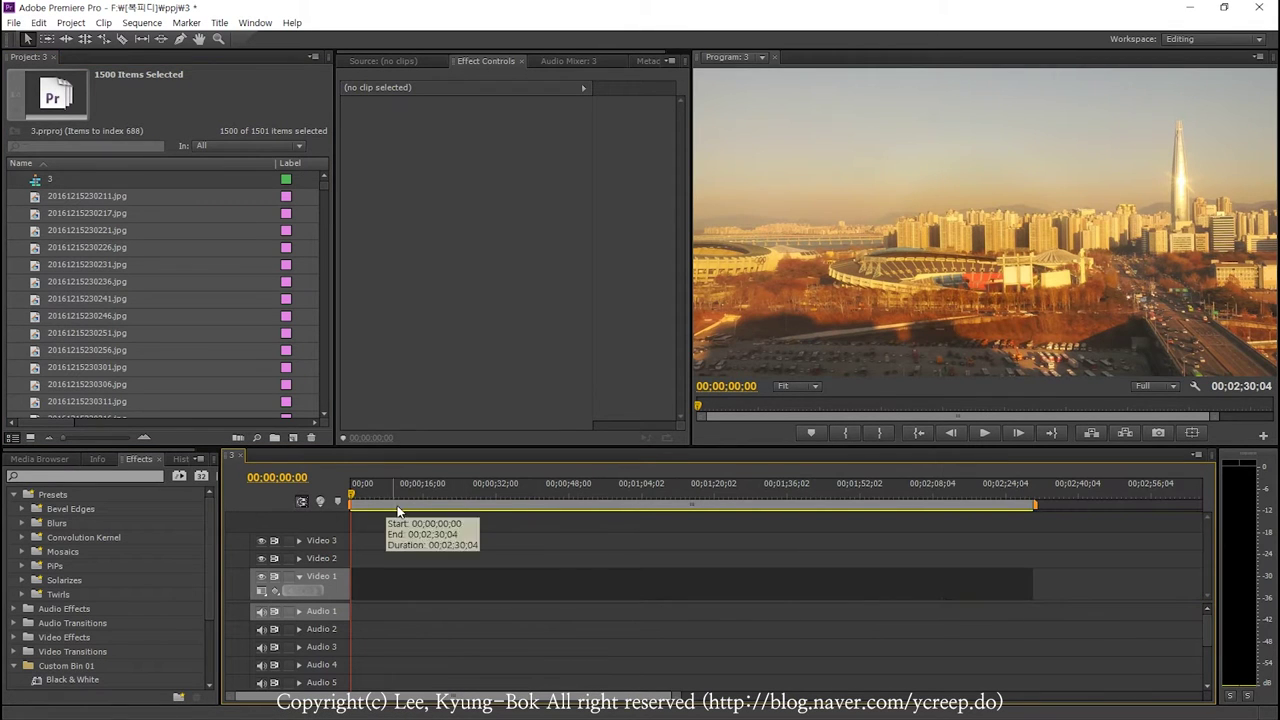
{"action": "key", "text": "space"}
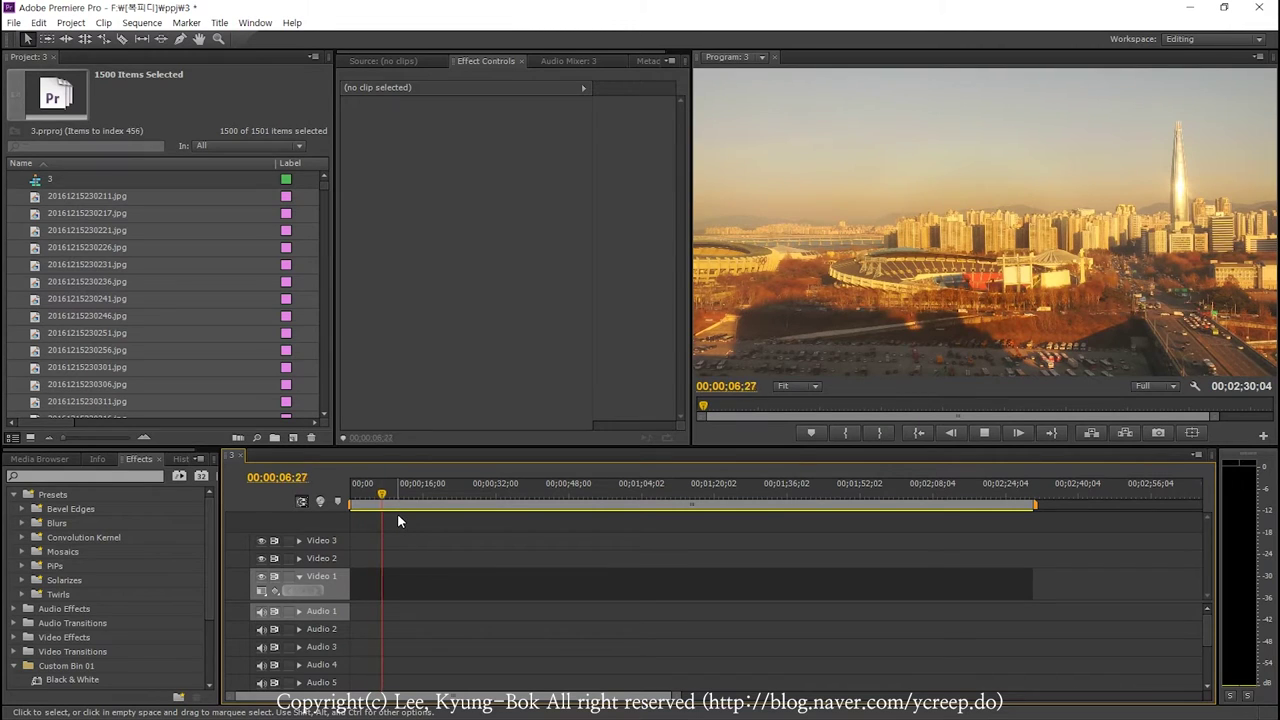
{"action": "key", "text": "space"}
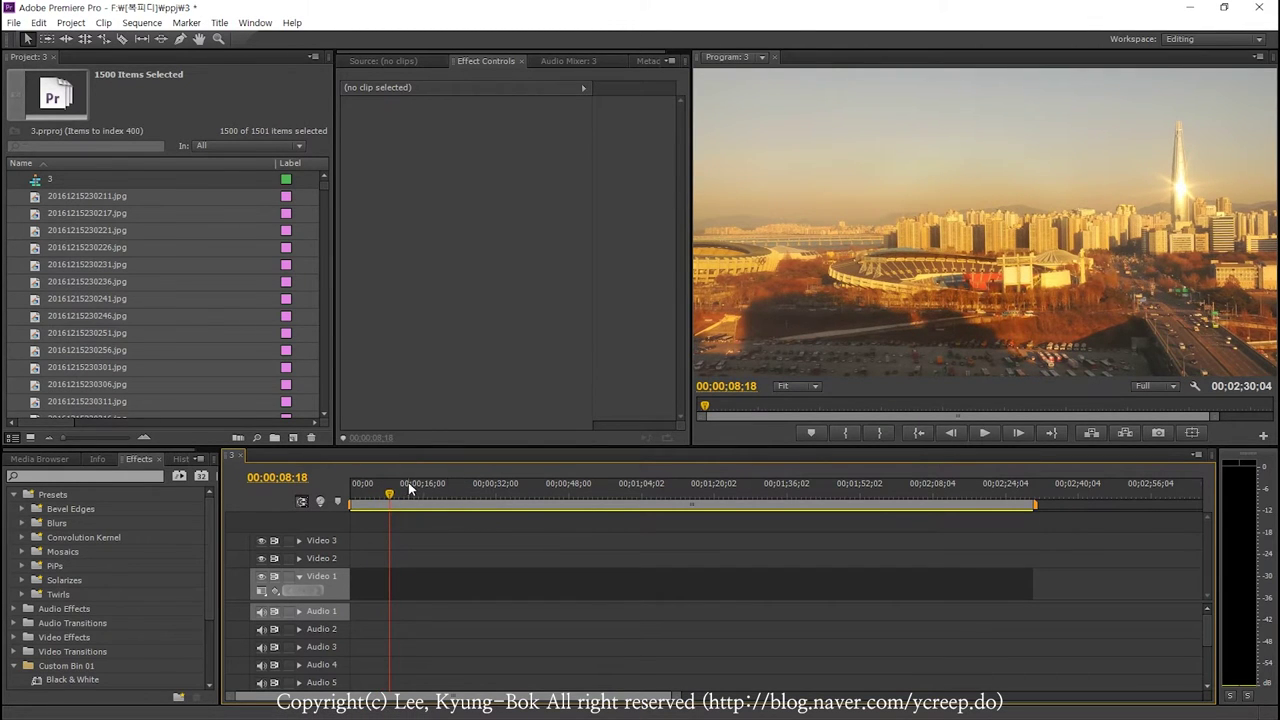
{"action": "key", "text": "Home"}
{"action": "key", "text": "space"}
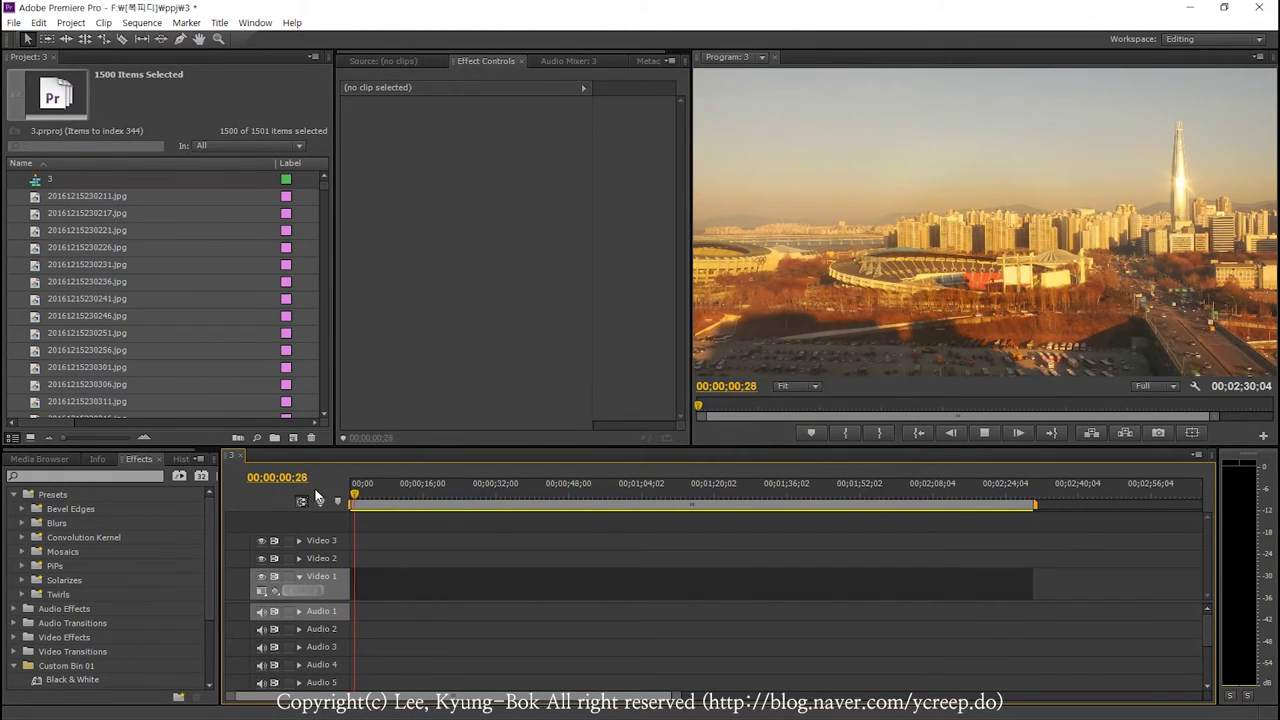
{"action": "key", "text": "space"}
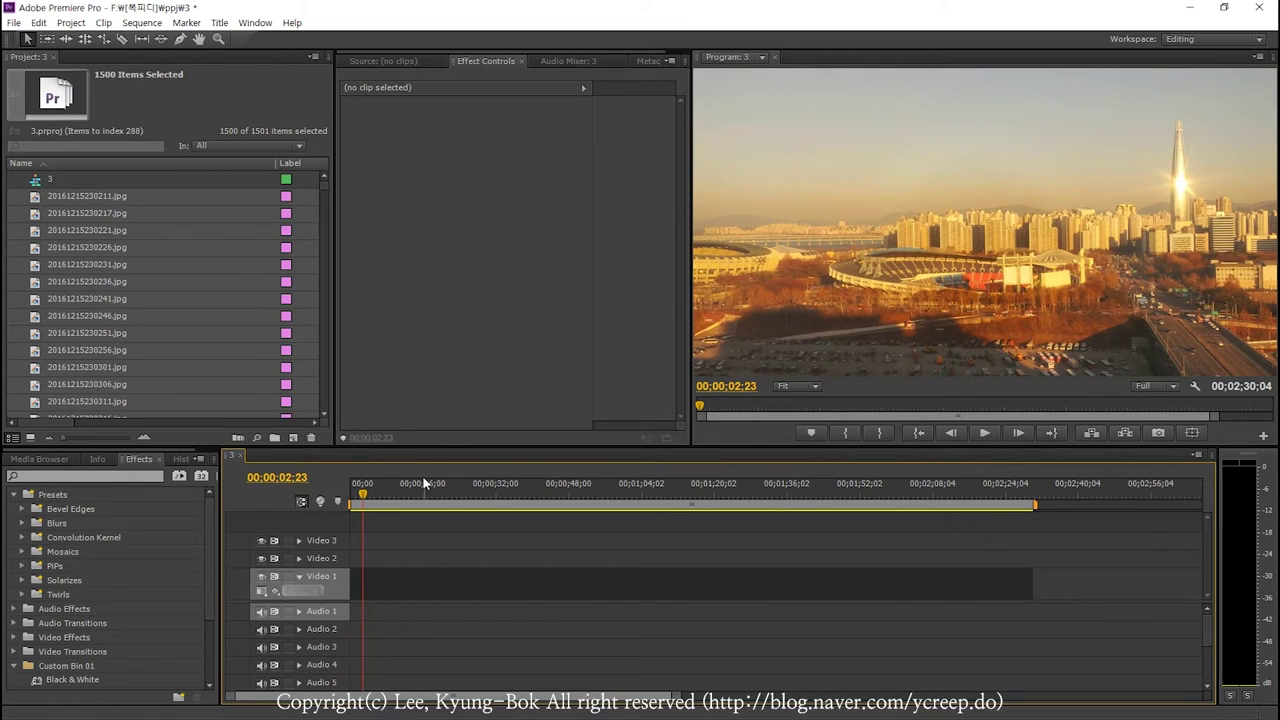
{"action": "key", "text": "Home"}
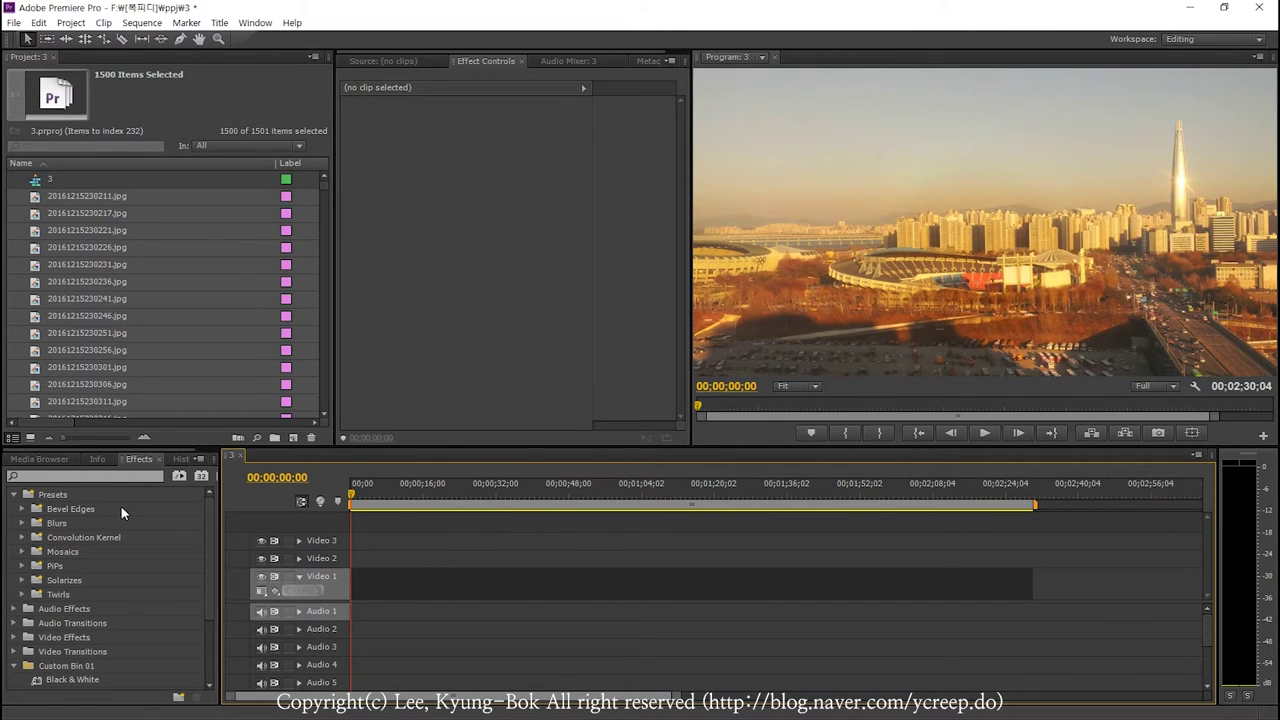
- Zoom to frame level and park the playhead on the first still, 20161215230211.jpg
{"action": "key", "text": "equal"}
{"action": "key", "text": "equal"}
{"action": "key", "text": "equal"}
{"action": "key", "text": "equal"}
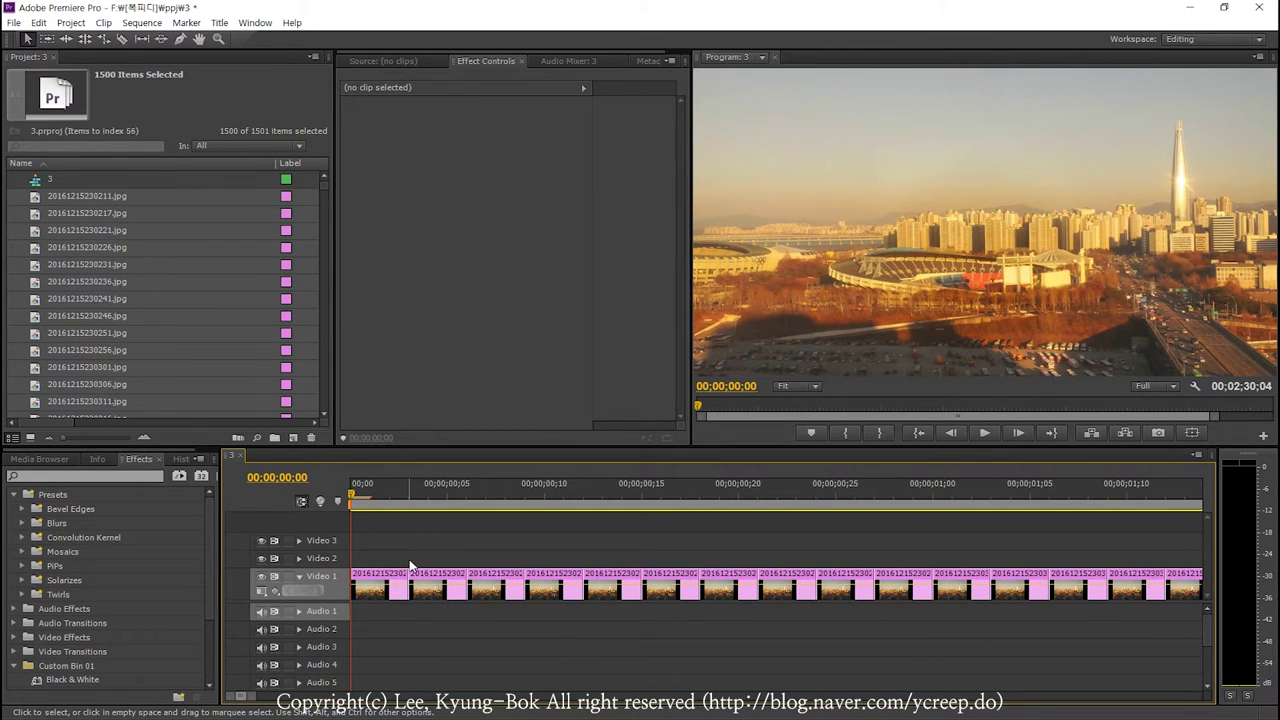
{"action": "left_click", "coordinate": [92, 197]}
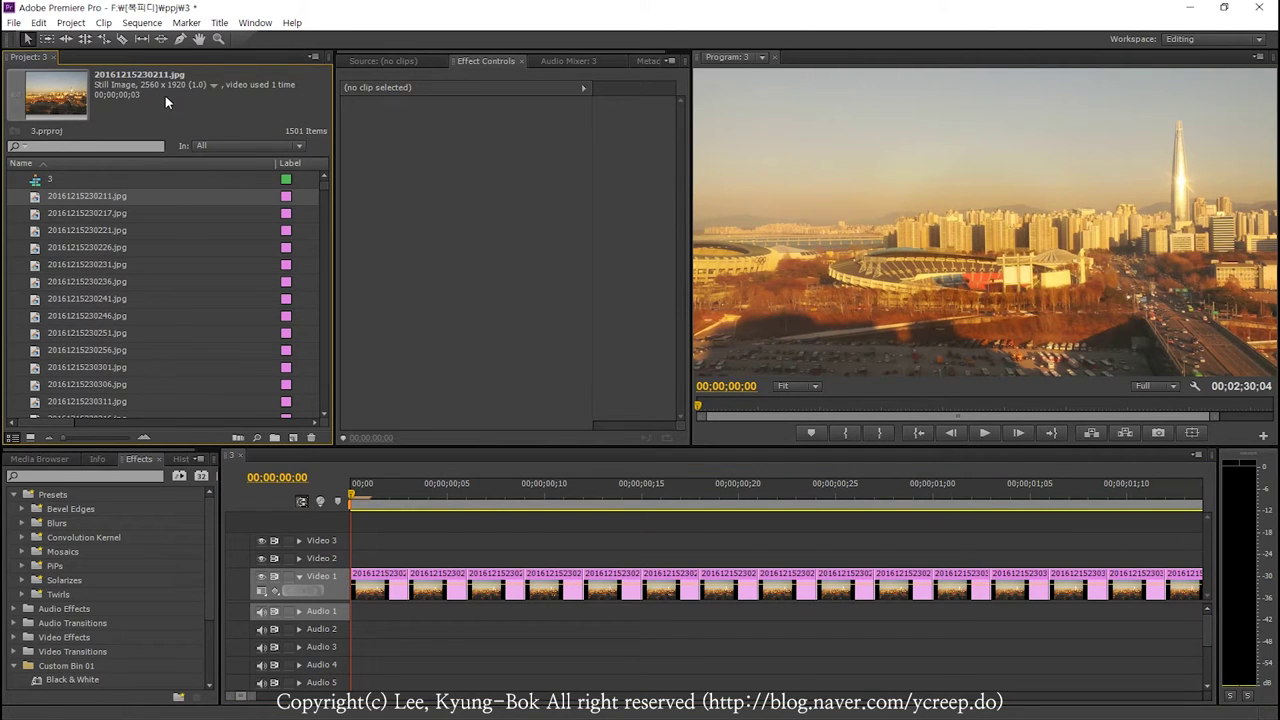
{"action": "left_click", "coordinate": [372, 499]}
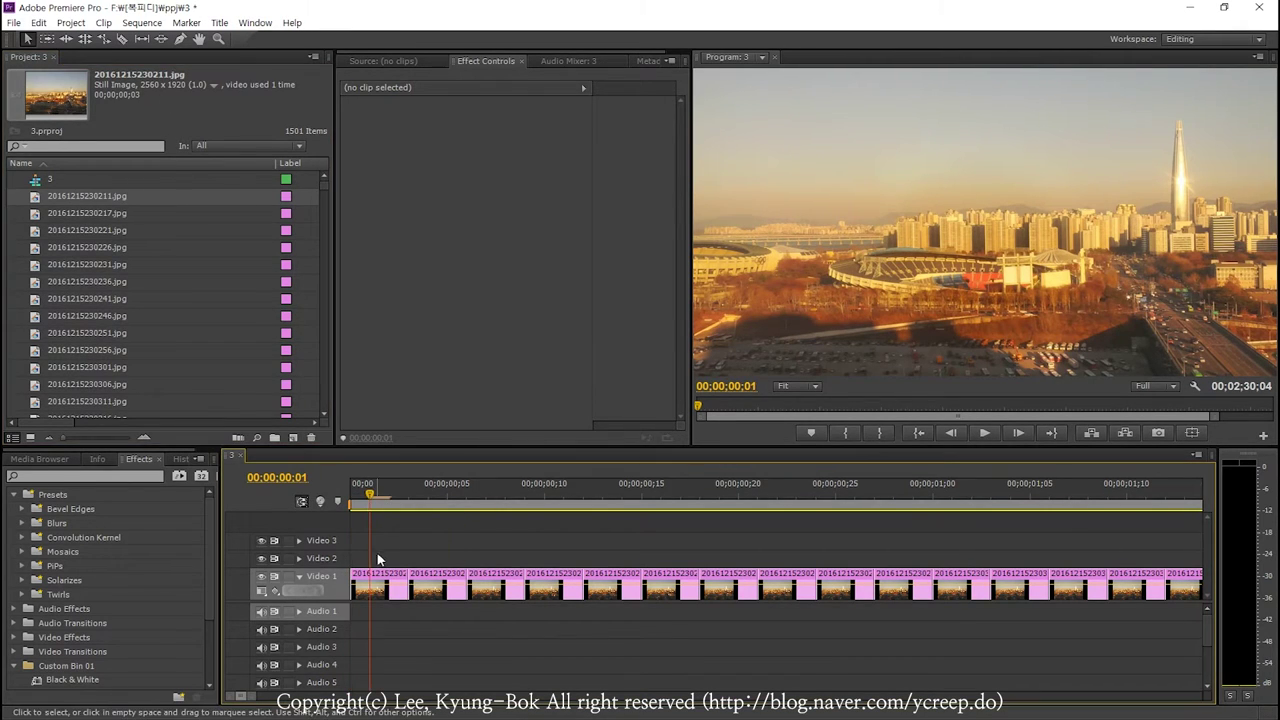
- Select the first clip on Video 1 and scrub its Motion Scale down to 75
{"action": "key", "text": "Home"}
{"action": "left_click", "coordinate": [373, 589]}
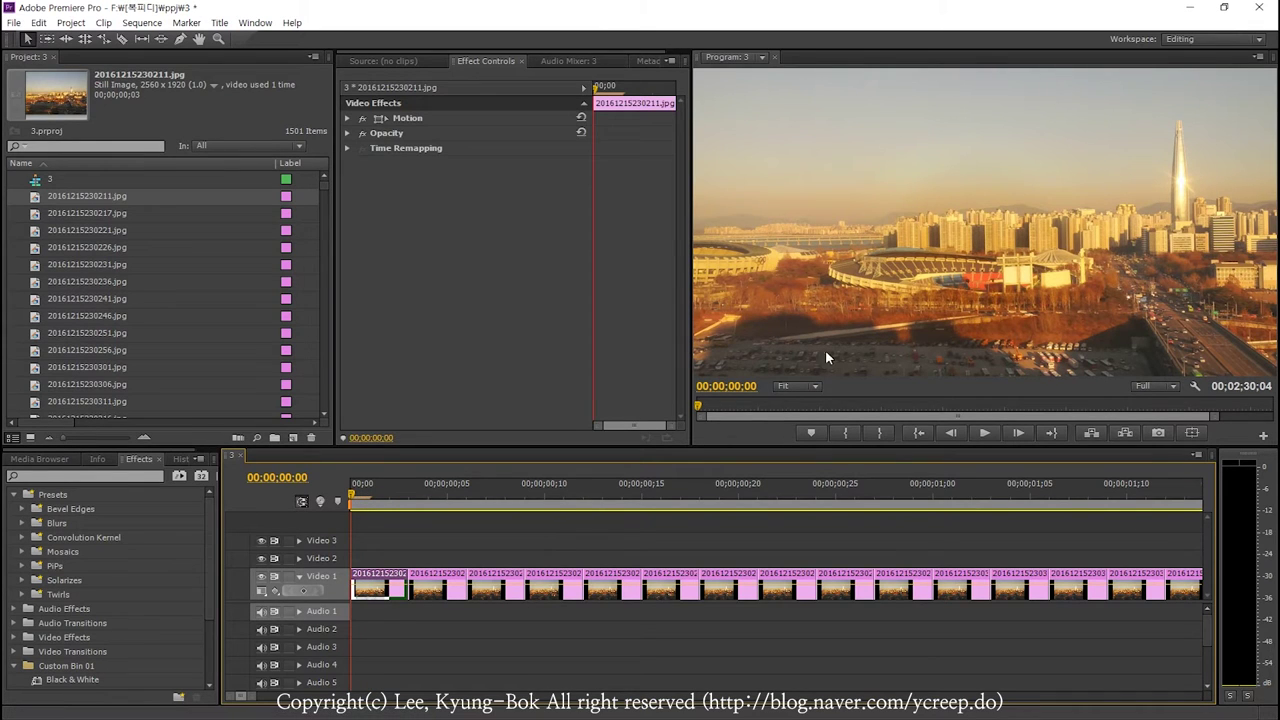
{"action": "left_click", "coordinate": [347, 118]}
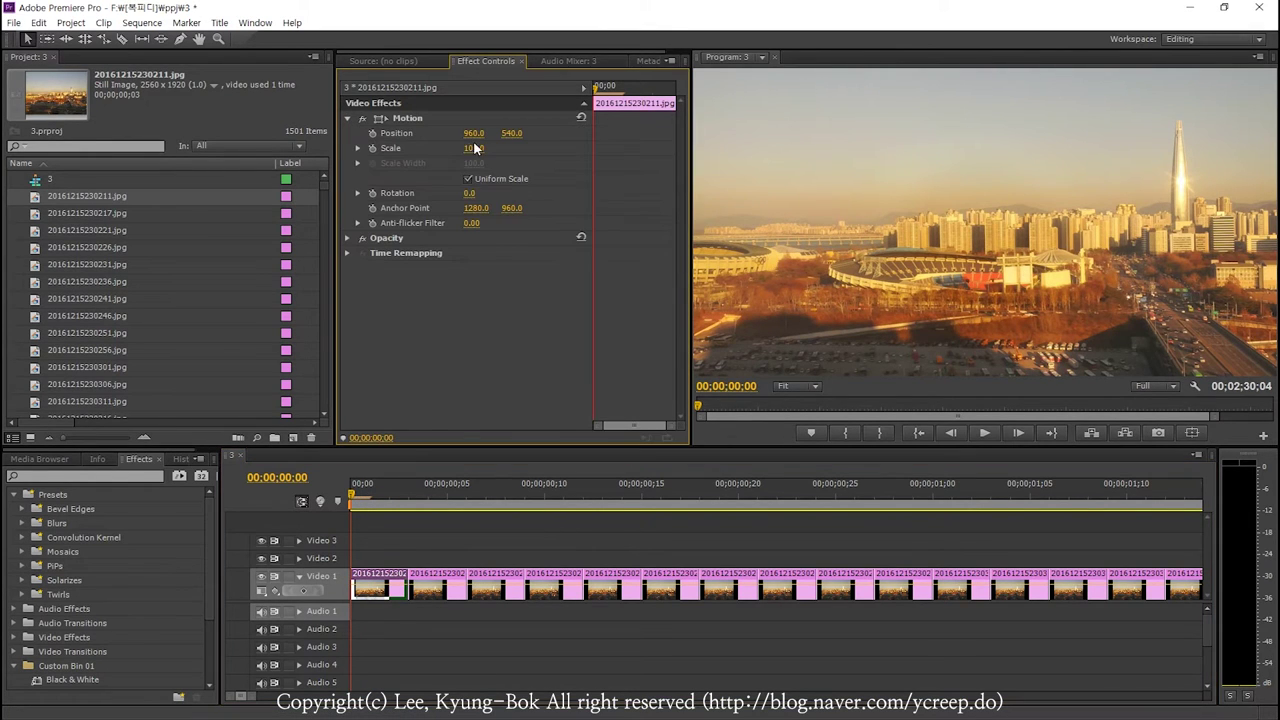
{"action": "mouse_move", "coordinate": [474, 147]}
{"action": "left_mouse_down"}
{"action": "mouse_move", "coordinate": [445, 147]}
{"action": "mouse_move", "coordinate": [528, 133]}
{"action": "mouse_move", "coordinate": [426, 133]}
{"action": "mouse_move", "coordinate": [503, 133]}
{"action": "left_mouse_up"}
{"action": "type", "text": "75"}
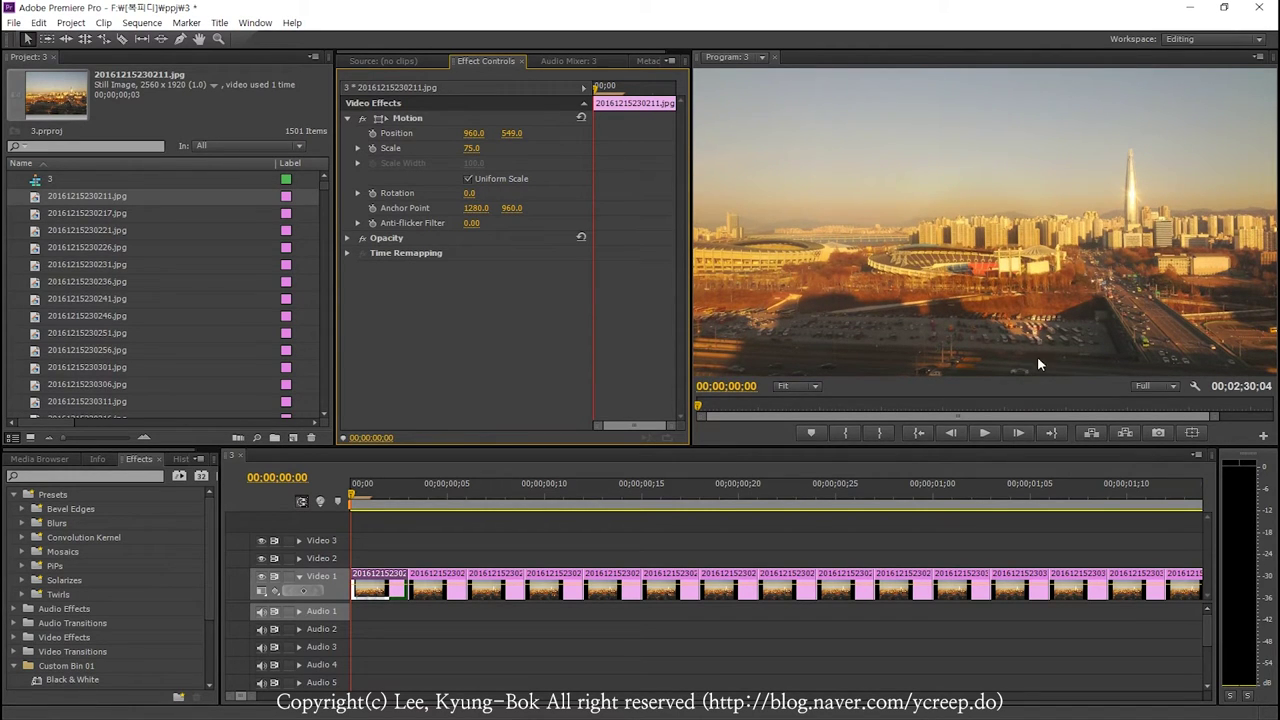
- Set the clip's Position Y to 552, then fit the whole sequence in the timeline
{"action": "left_click", "coordinate": [511, 133]}
{"action": "type", "text": "571"}
{"action": "key", "text": "Return"}
{"action": "left_click_drag", "start_coordinate": [511, 133], "coordinate": [492, 133]}
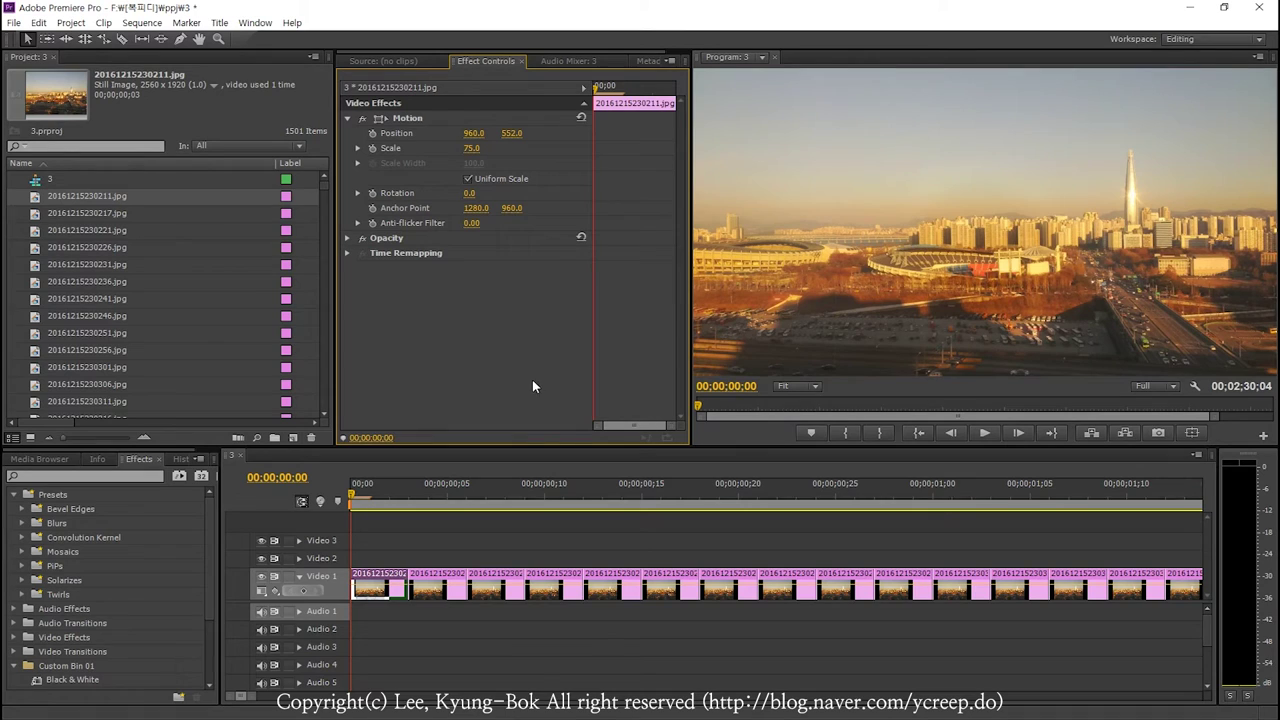
{"action": "left_click", "coordinate": [418, 119]}
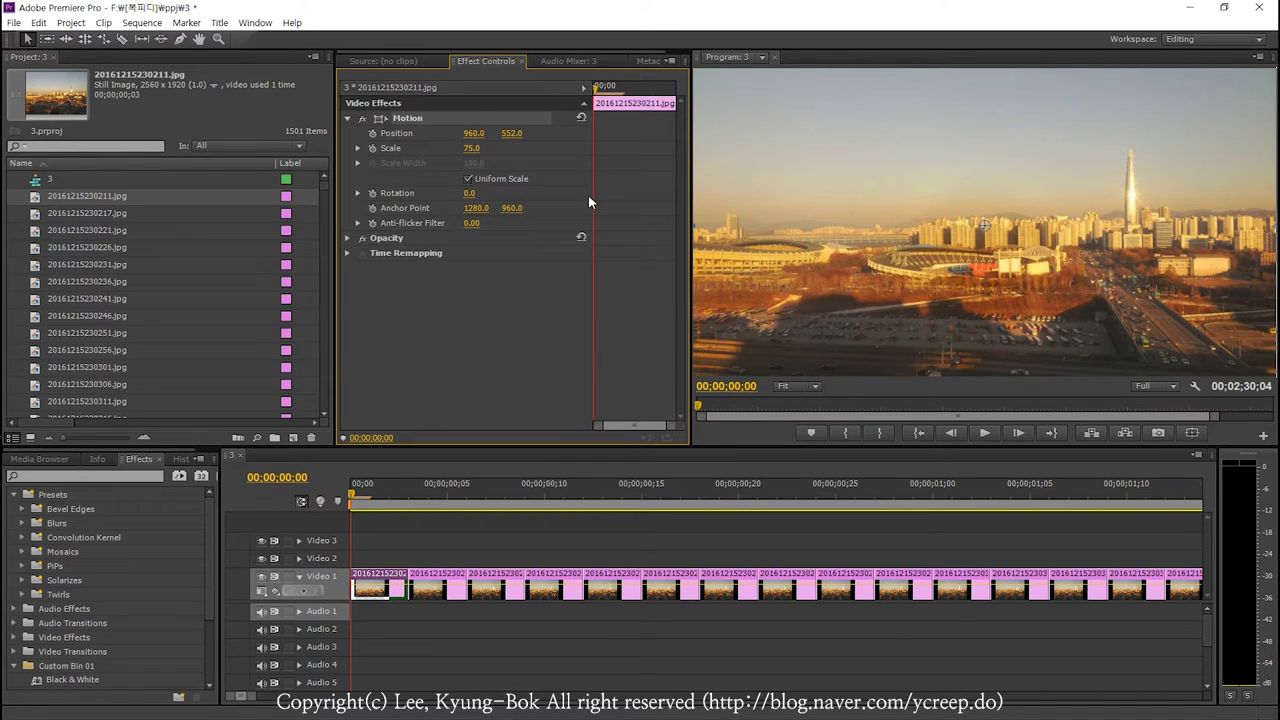
{"action": "left_click", "coordinate": [362, 503]}
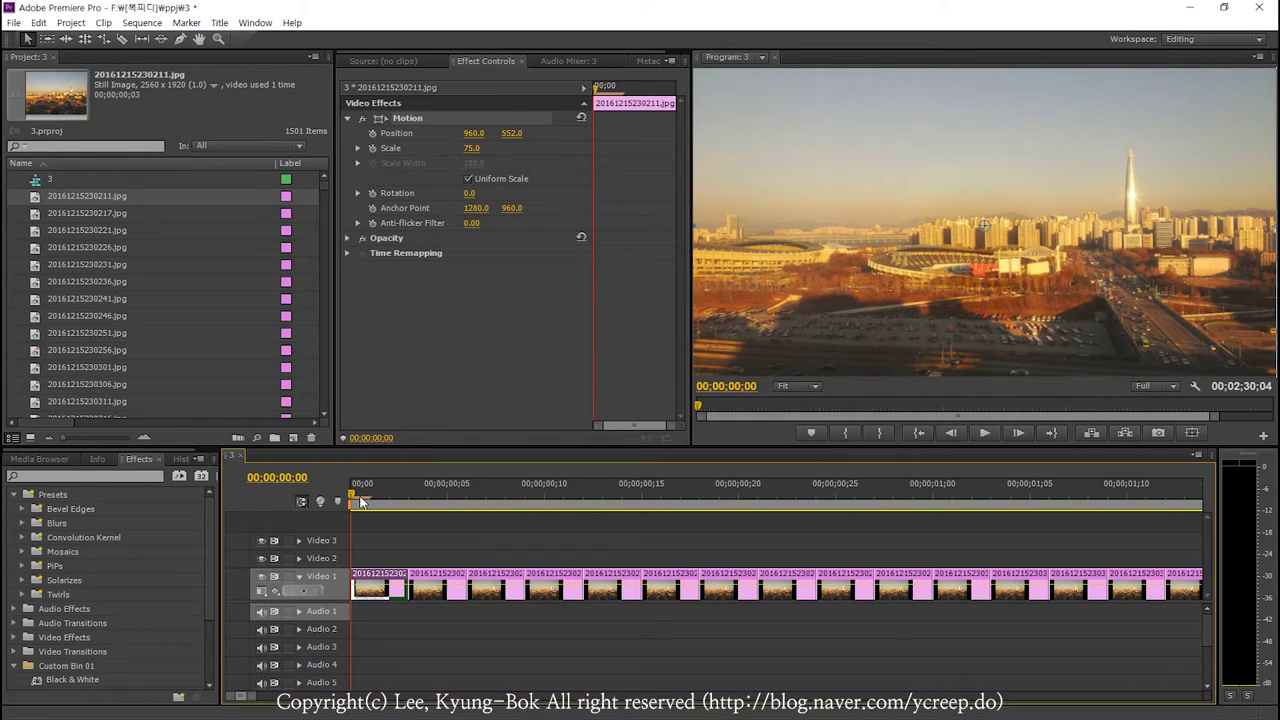
{"action": "left_click", "coordinate": [369, 495]}
{"action": "key", "text": "backslash"}
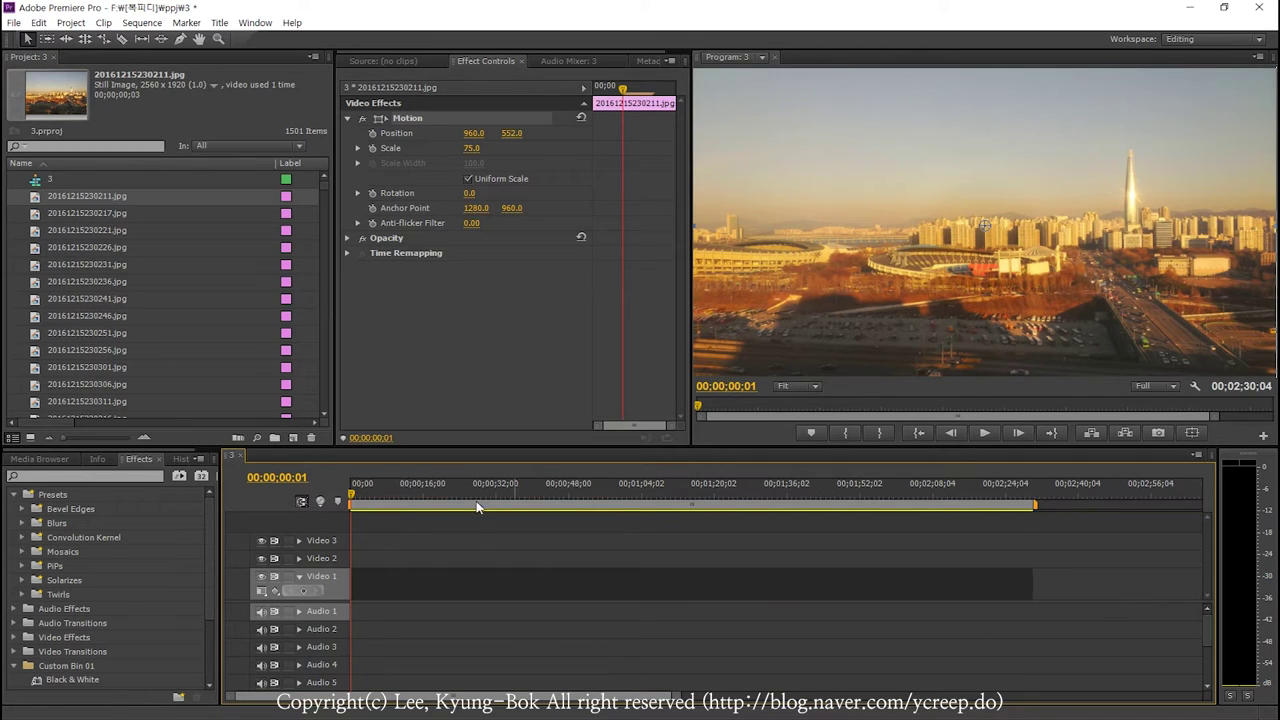
- Marquee-select all image clips on Video 1 and scrub through the night frames
{"action": "left_click_drag", "start_coordinate": [1093, 587], "coordinate": [350, 655]}
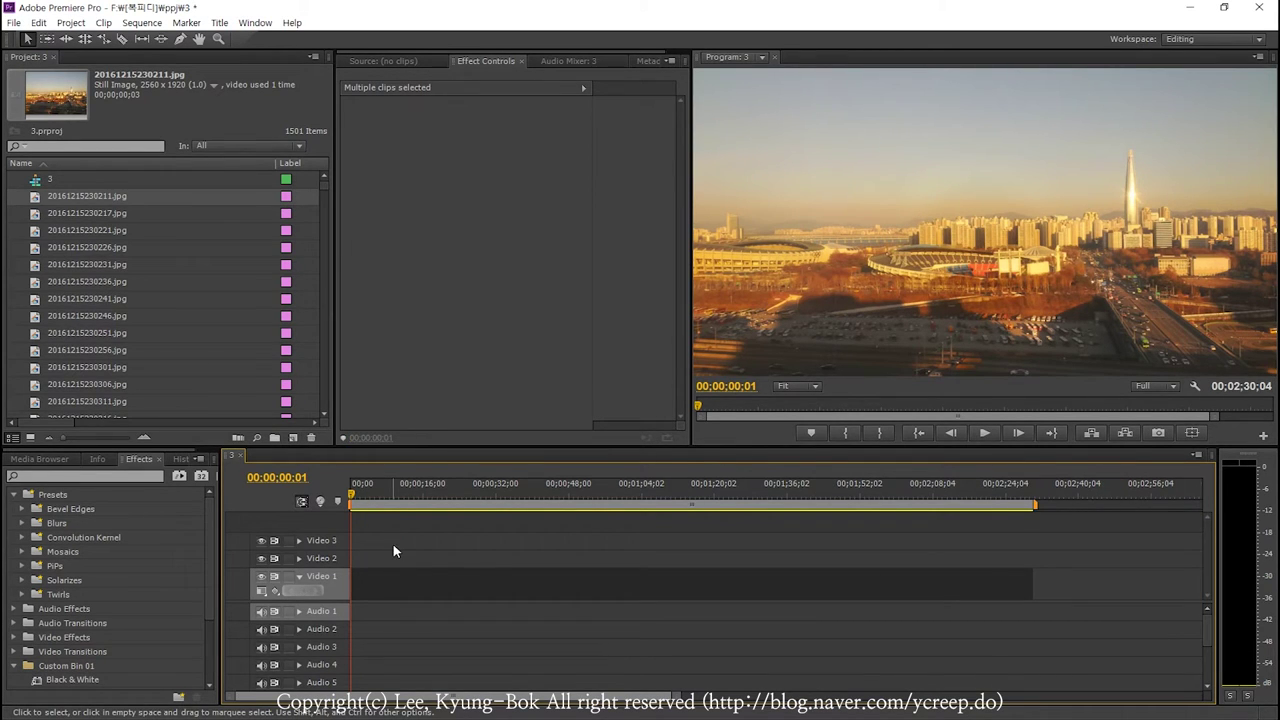
{"action": "mouse_move", "coordinate": [355, 497]}
{"action": "left_mouse_down"}
{"action": "mouse_move", "coordinate": [721, 520]}
{"action": "mouse_move", "coordinate": [952, 552]}
{"action": "mouse_move", "coordinate": [343, 552]}
{"action": "left_mouse_up"}
{"action": "key", "text": "equal"}
{"action": "key", "text": "equal"}
{"action": "key", "text": "equal"}
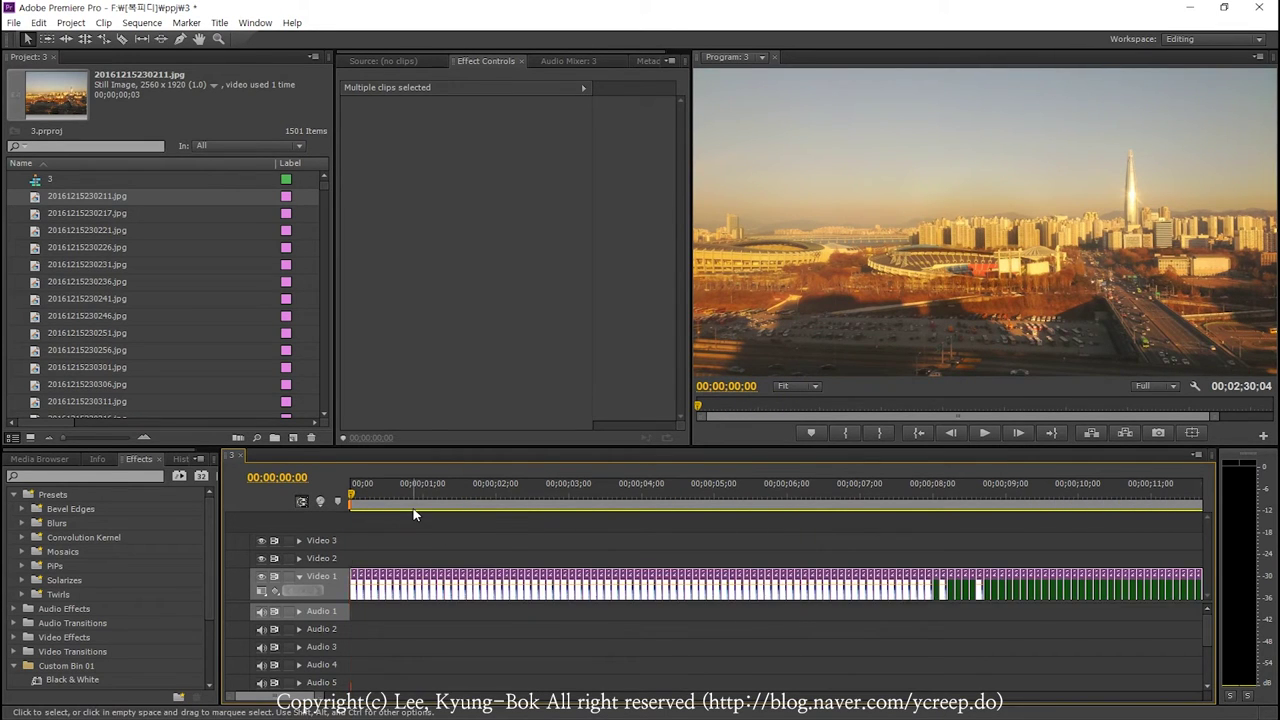
{"action": "key", "text": "minus"}
{"action": "key", "text": "minus"}
{"action": "left_click", "coordinate": [596, 497]}
{"action": "mouse_move", "coordinate": [596, 500]}
{"action": "left_mouse_down"}
{"action": "mouse_move", "coordinate": [655, 502]}
{"action": "mouse_move", "coordinate": [351, 500]}
{"action": "left_mouse_up"}
- Fit the sequence in the timeline and play the time-lapse from its start
{"action": "key", "text": "equal"}
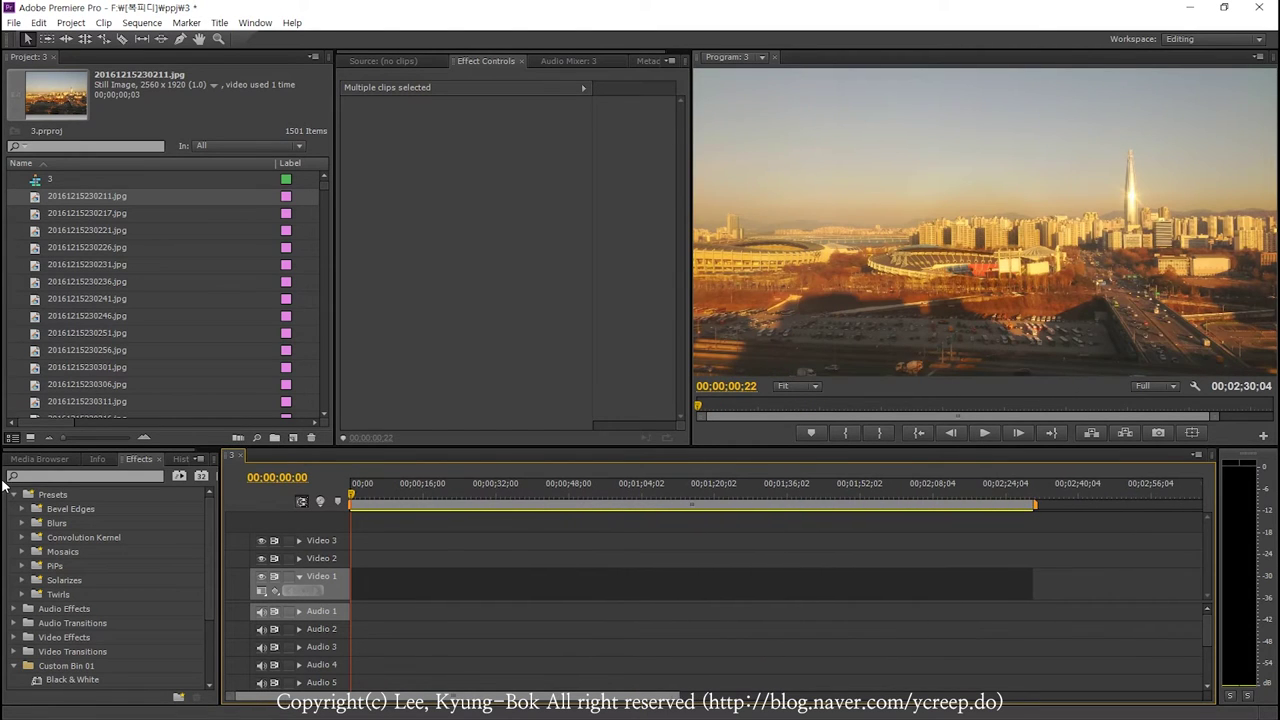
{"action": "key", "text": "equal"}
{"action": "key", "text": "equal"}
{"action": "key", "text": "equal"}
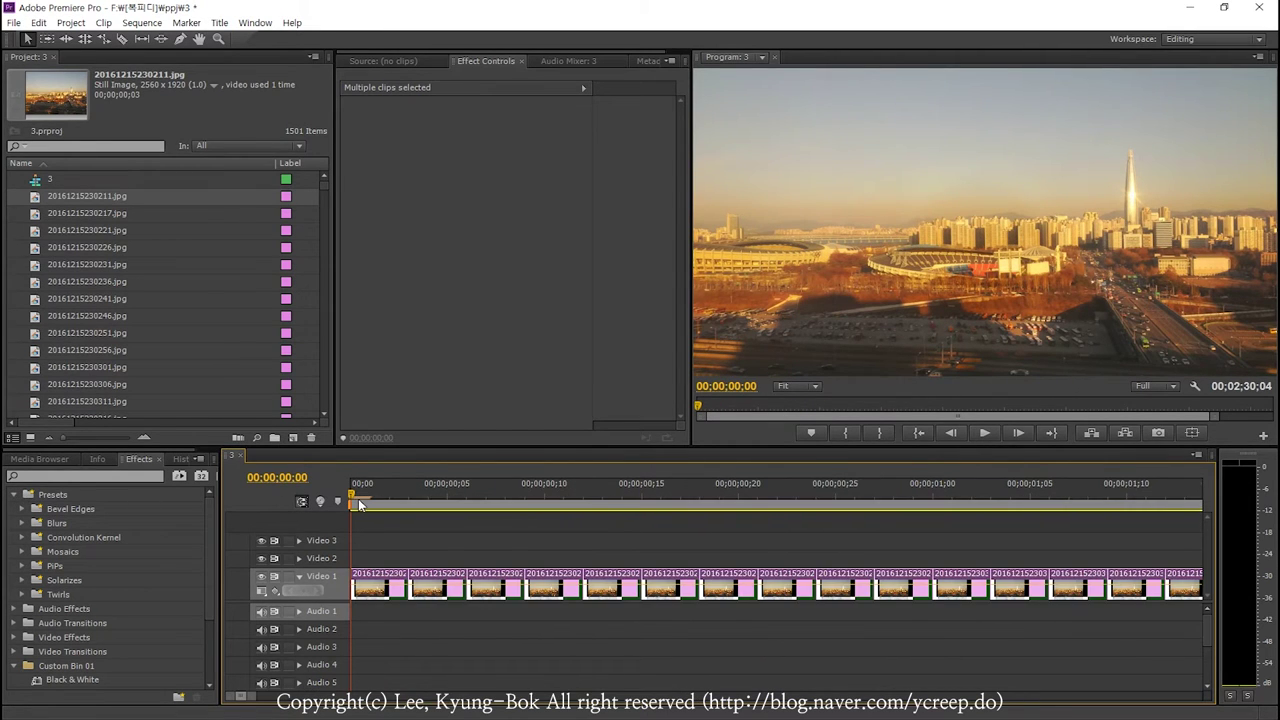
{"action": "key", "text": "backslash"}
{"action": "key", "text": "space"}
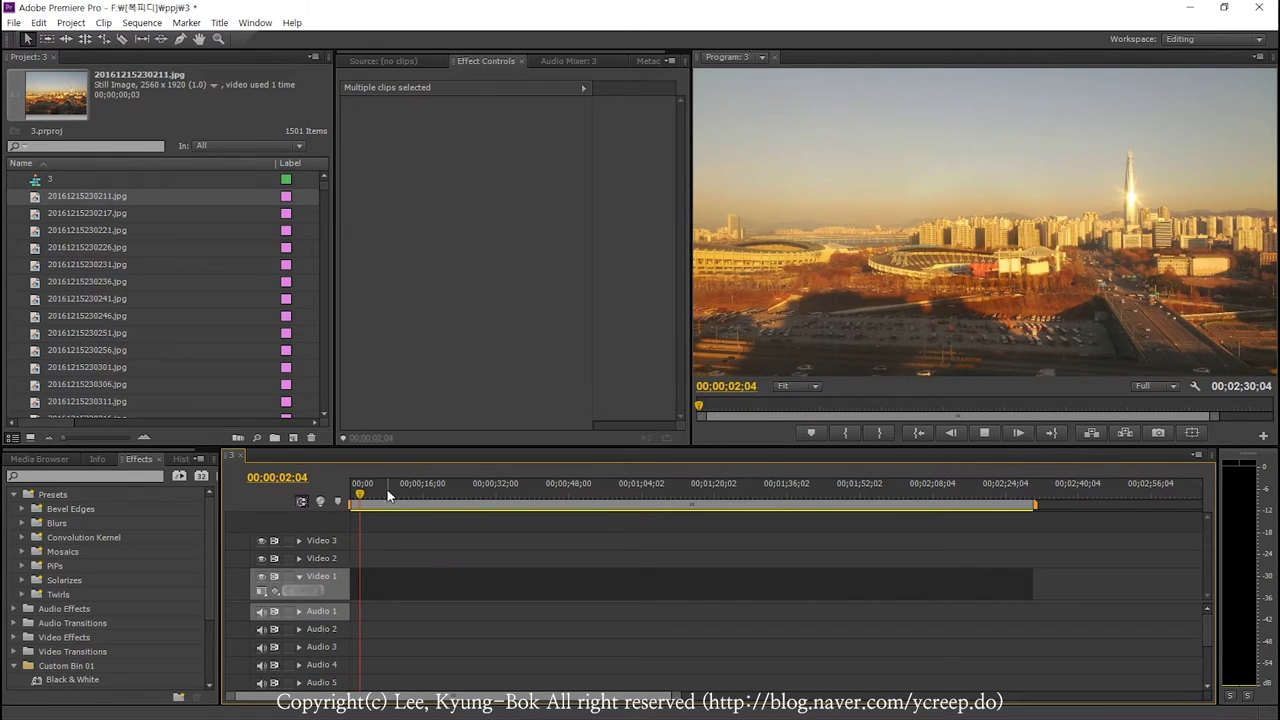
{"action": "key", "text": "space"}
{"action": "left_click", "coordinate": [14, 22]}
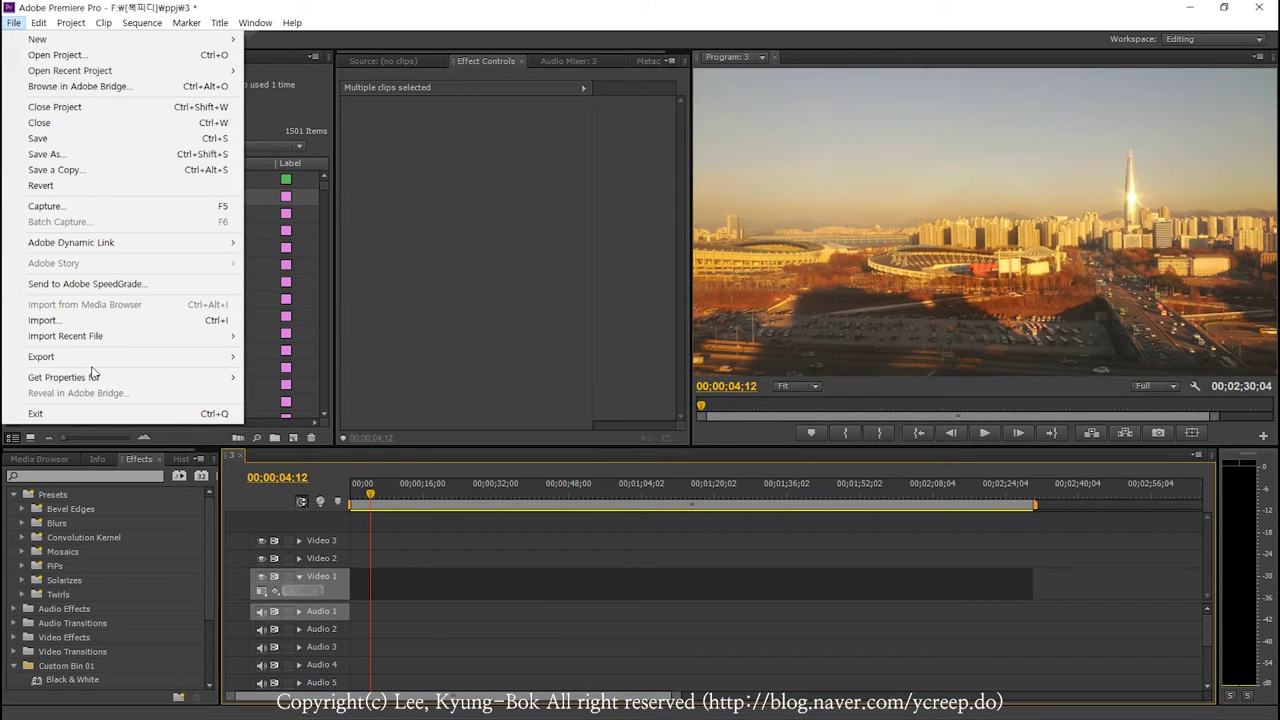
- In Export Media, set the format to H.264 with the 1080_29.97_5M preset
{"action": "left_click", "coordinate": [120, 357]}
{"action": "left_click", "coordinate": [280, 357]}
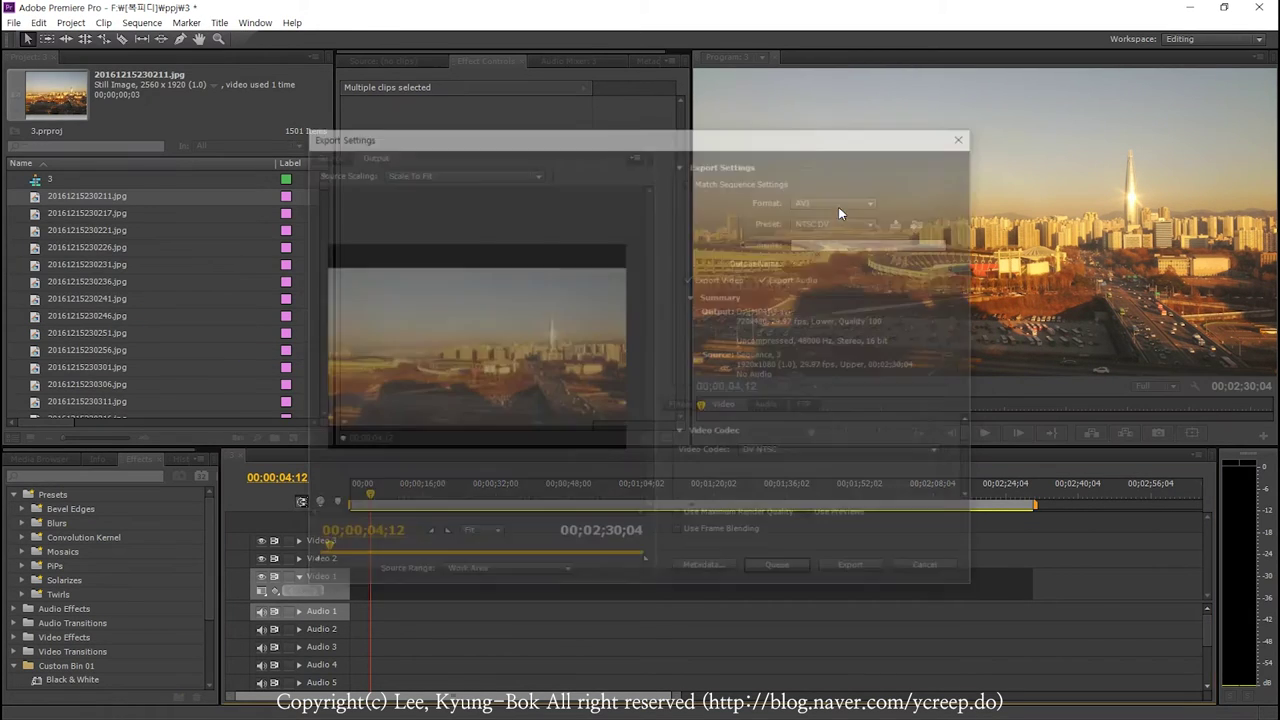
{"action": "left_click", "coordinate": [838, 199]}
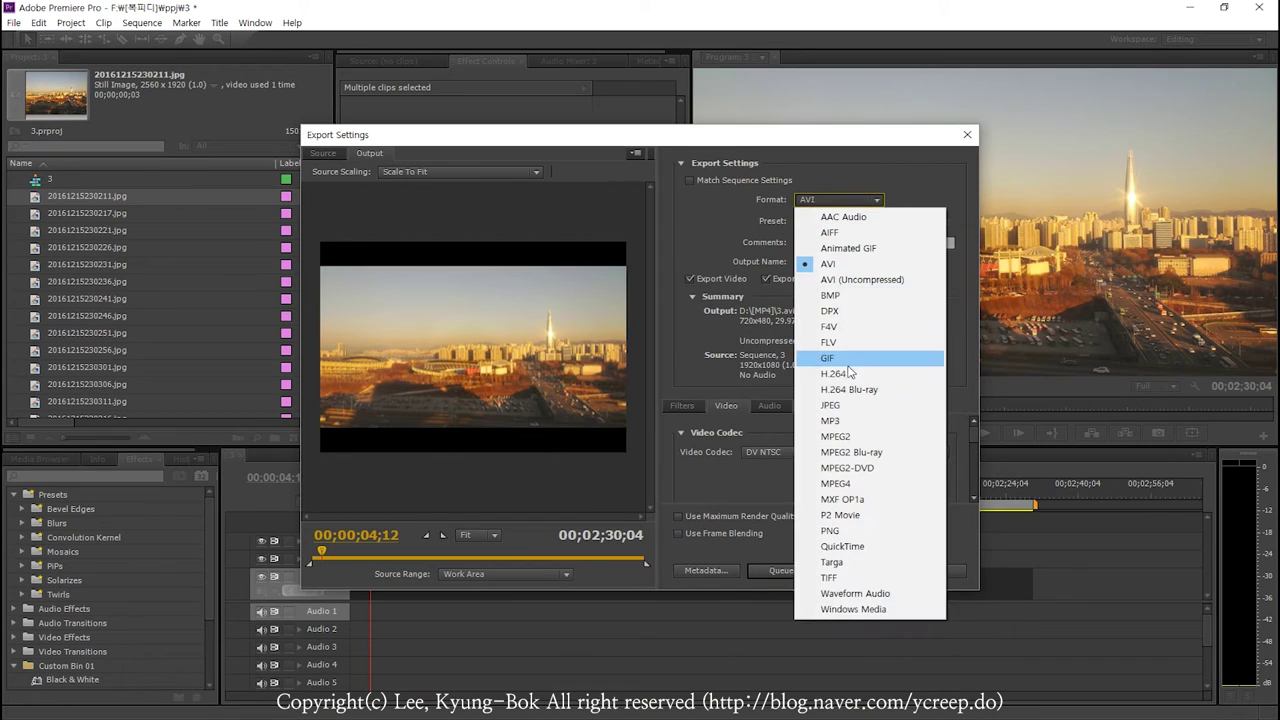
{"action": "left_click", "coordinate": [850, 263]}
{"action": "left_click", "coordinate": [856, 222]}
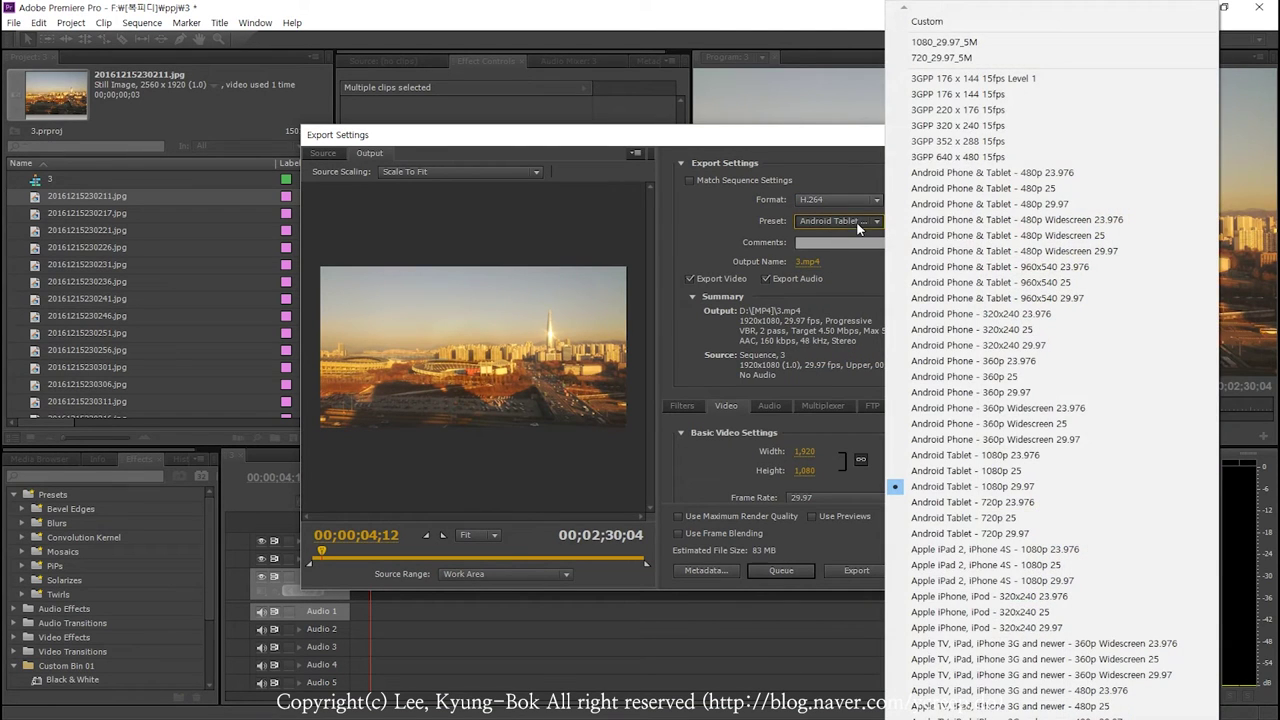
{"action": "left_click", "coordinate": [975, 43]}
- Check the preview frames, turn off audio export and start encoding 3.mp4
{"action": "mouse_move", "coordinate": [405, 555]}
{"action": "left_mouse_down"}
{"action": "mouse_move", "coordinate": [316, 556]}
{"action": "mouse_move", "coordinate": [522, 566]}
{"action": "left_mouse_up"}
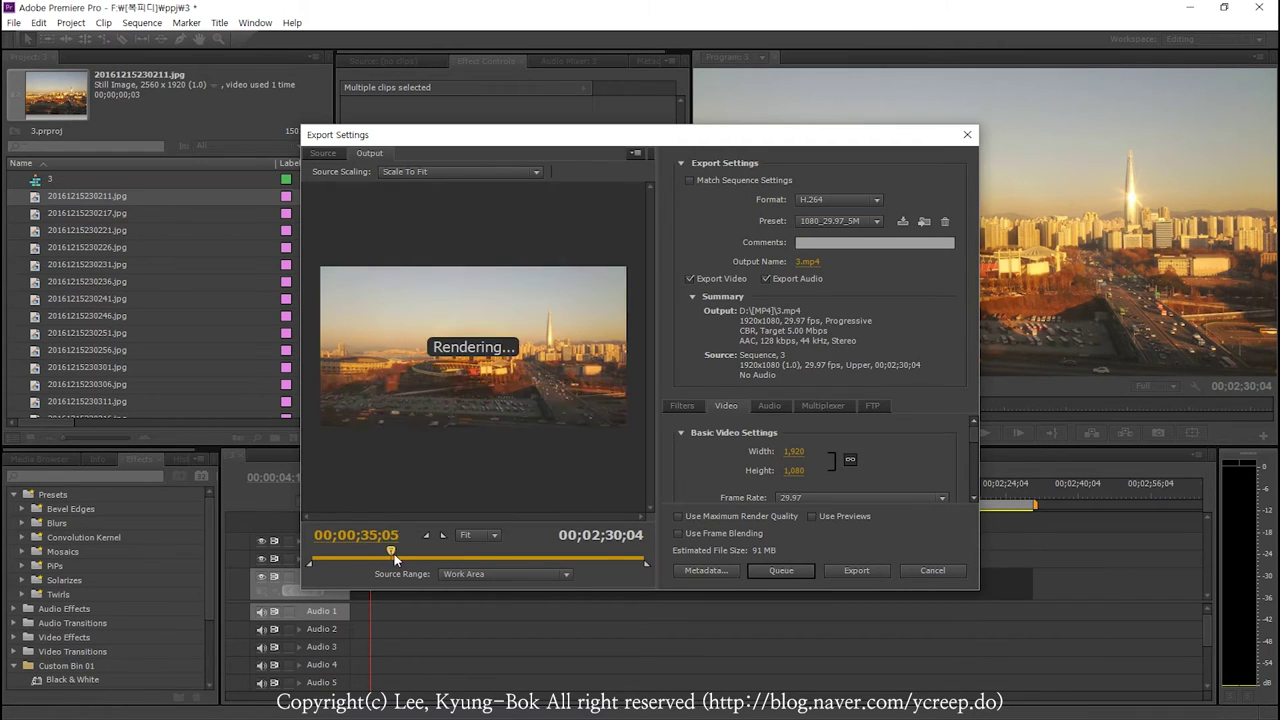
{"action": "left_click_drag", "start_coordinate": [522, 566], "coordinate": [616, 560]}
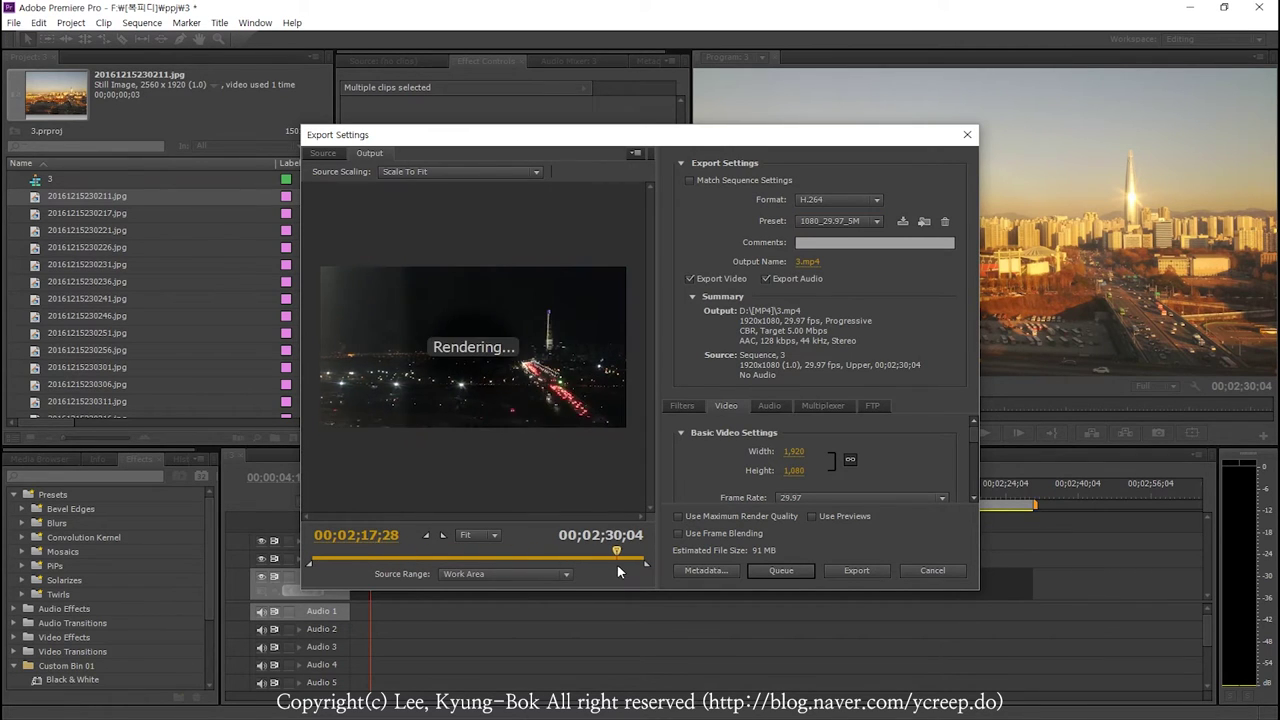
{"action": "left_click", "coordinate": [765, 279]}
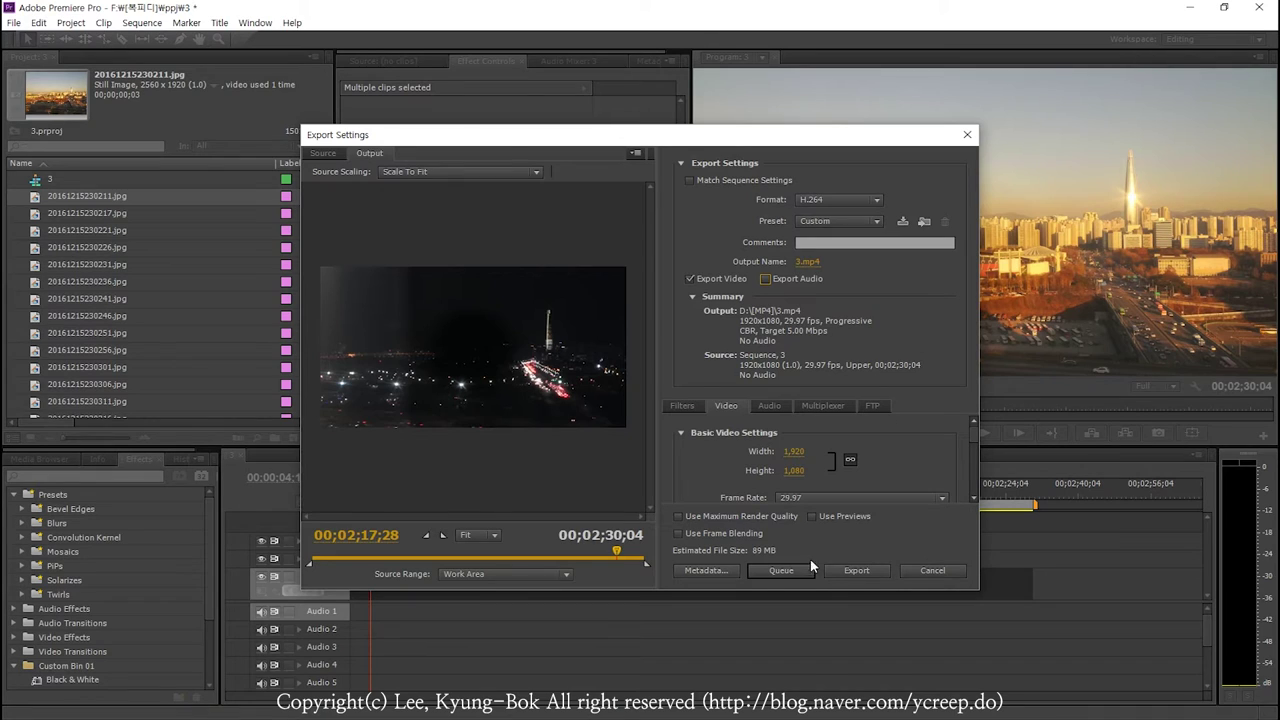
{"action": "left_click", "coordinate": [836, 574]}
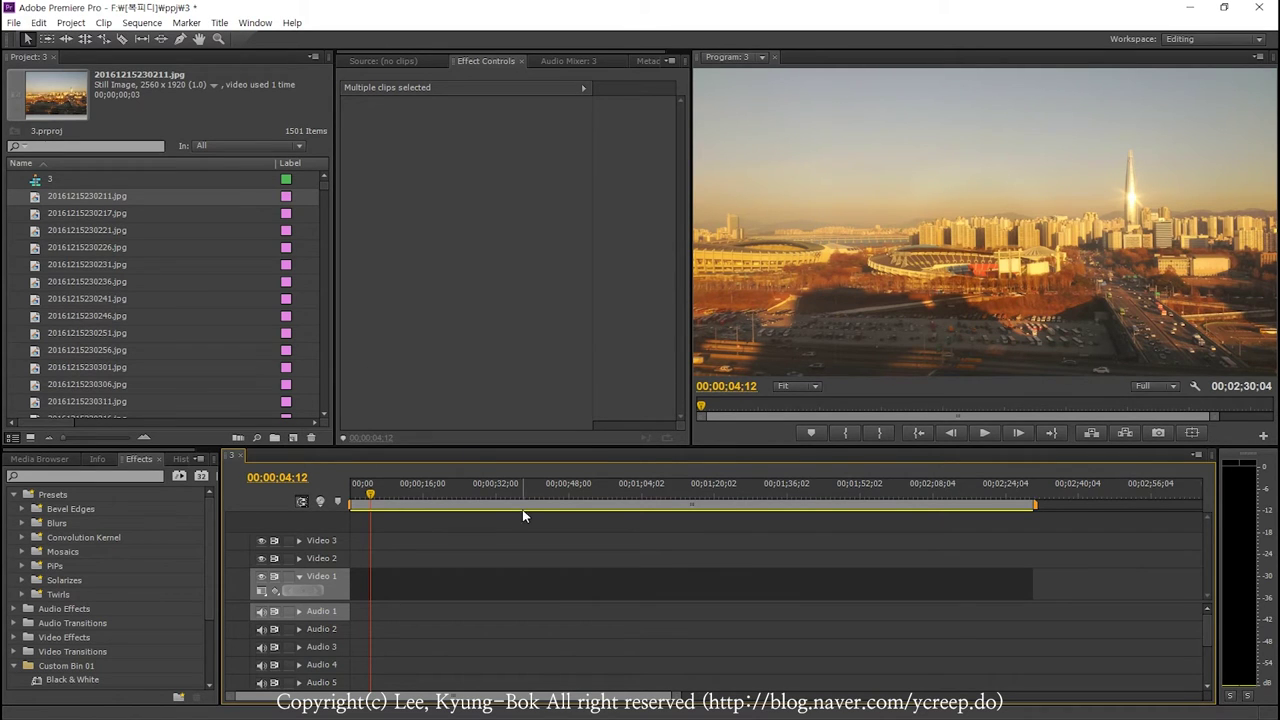
- Duplicate sequence 3 and open the resulting 3 Copy in the timeline
{"action": "right_click", "coordinate": [40, 181]}
{"action": "key", "text": "Escape"}
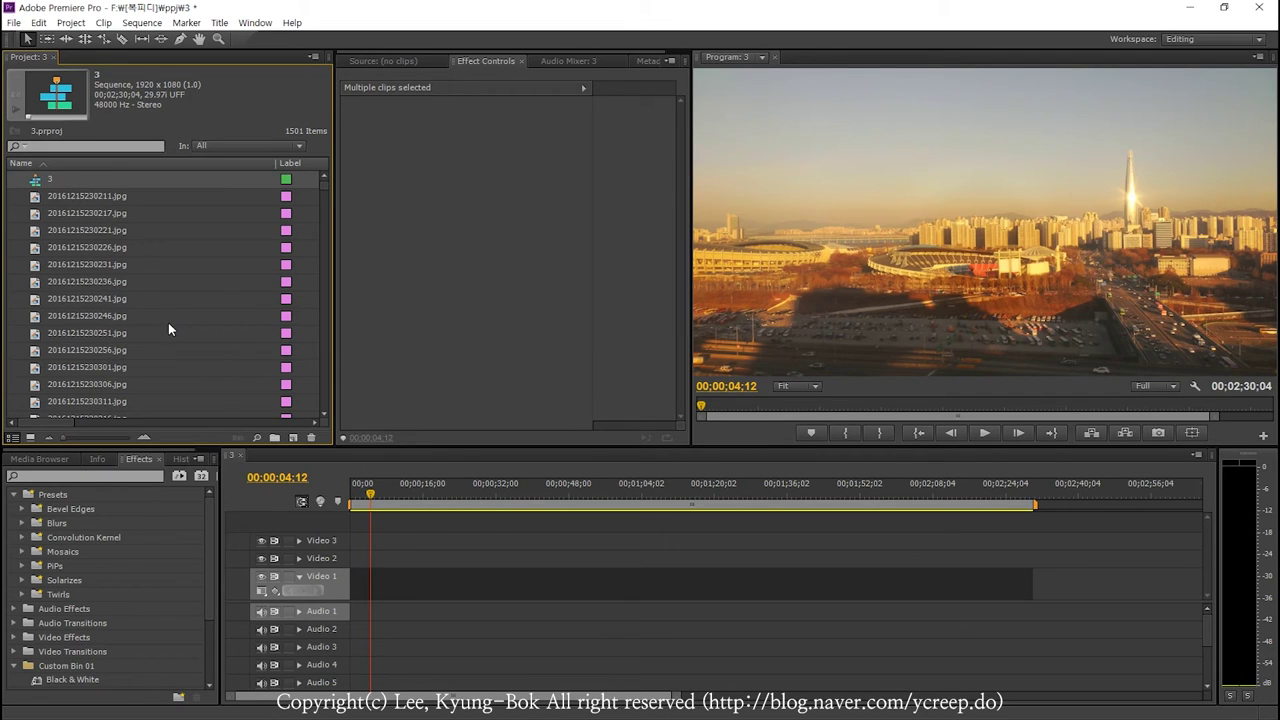
{"action": "left_click", "coordinate": [323, 177]}
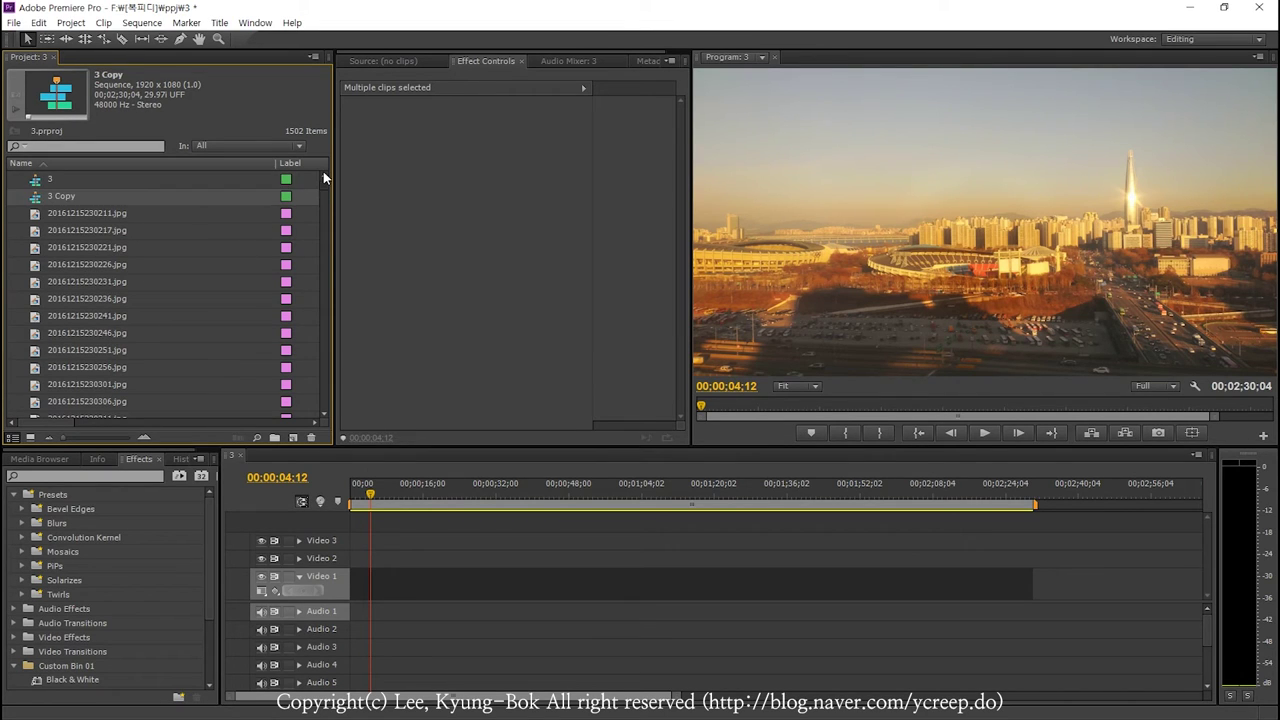
{"action": "double_click", "coordinate": [60, 194]}
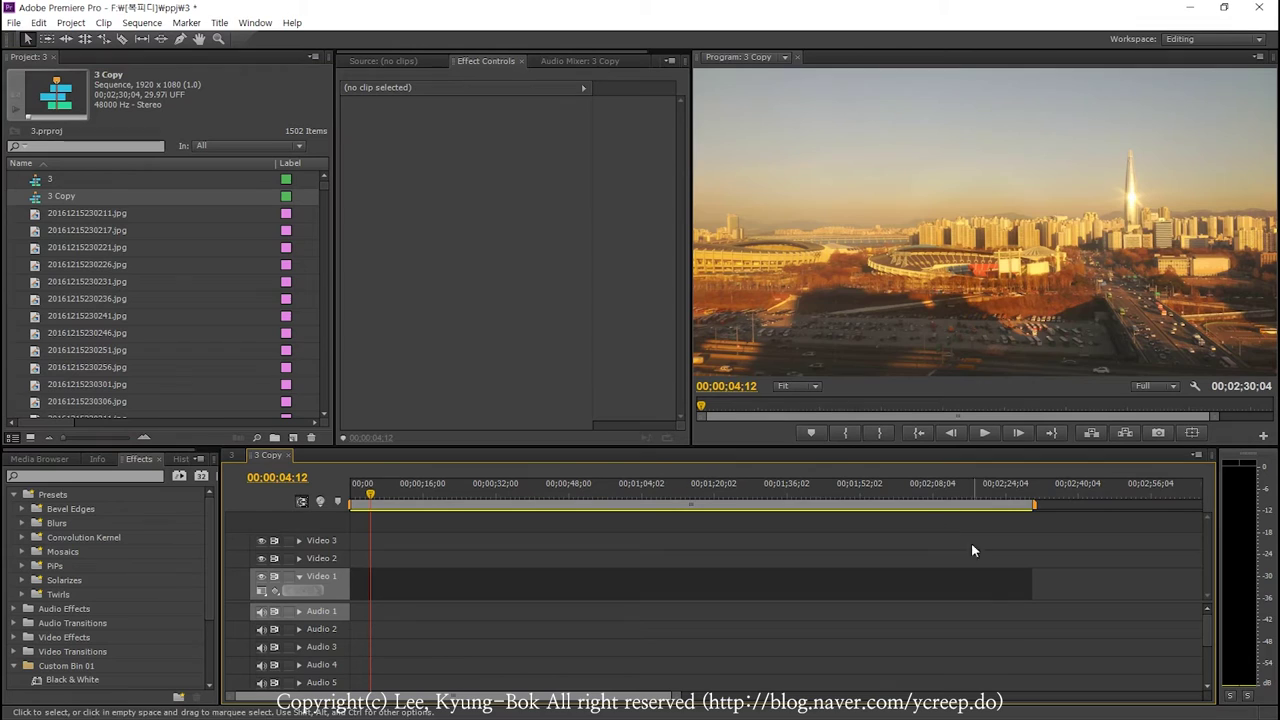
- Replace 3 Copy's image clips with 3.mp4 at the start of Video 1, matching sequence settings
{"action": "left_click_drag", "start_coordinate": [1143, 580], "coordinate": [202, 609]}
{"action": "key", "text": "Delete"}
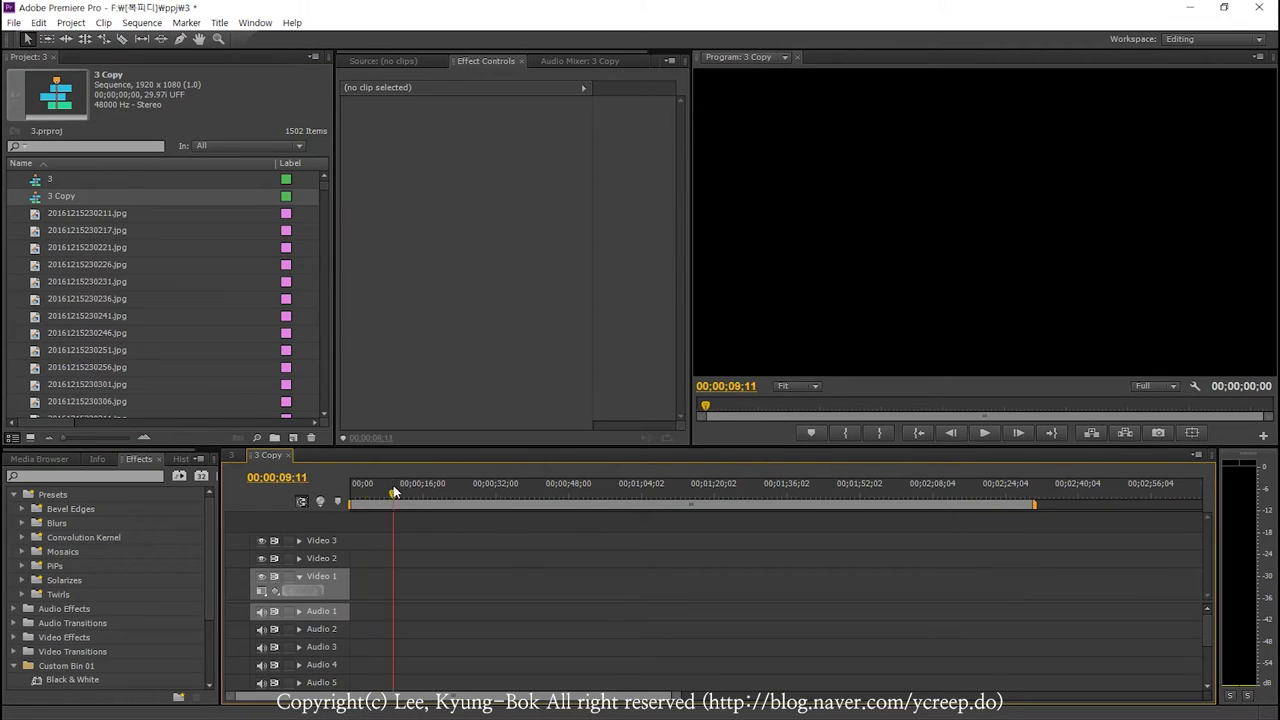
{"action": "key", "text": "backslash"}
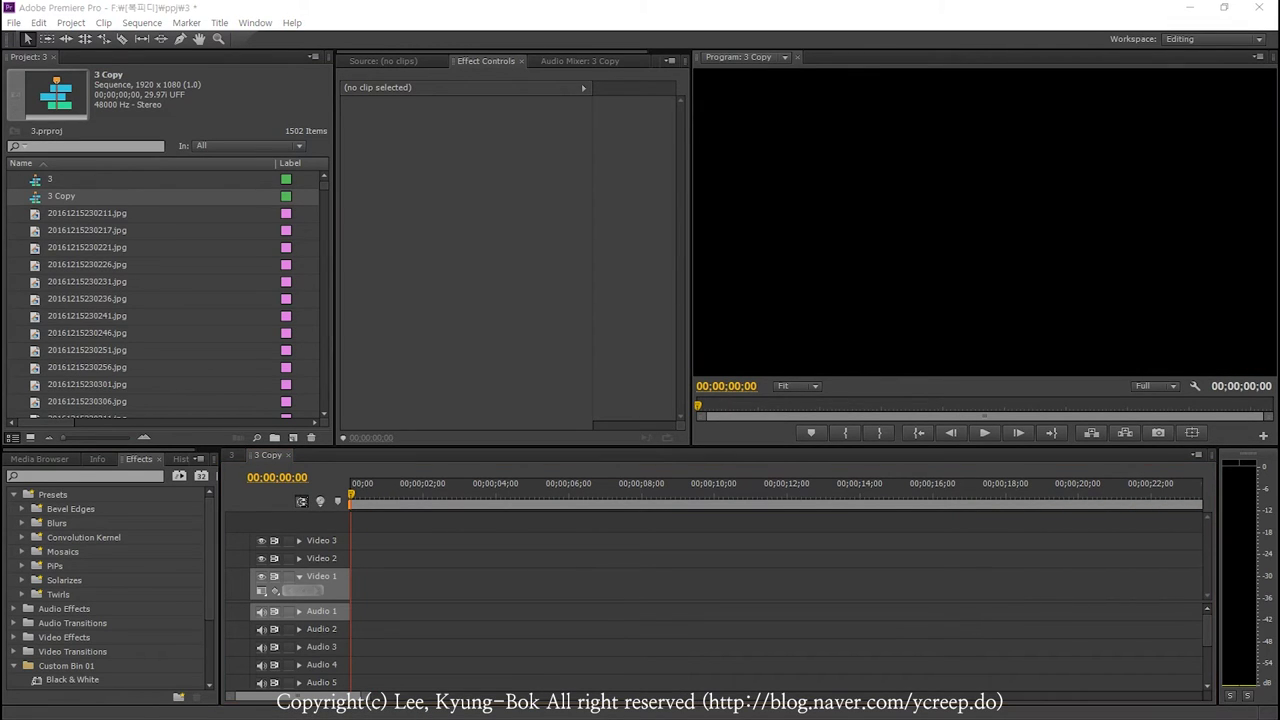
{"action": "left_click_drag", "start_coordinate": [423, 430], "coordinate": [407, 529]}
{"action": "left_click_drag", "start_coordinate": [397, 584], "coordinate": [356, 593]}
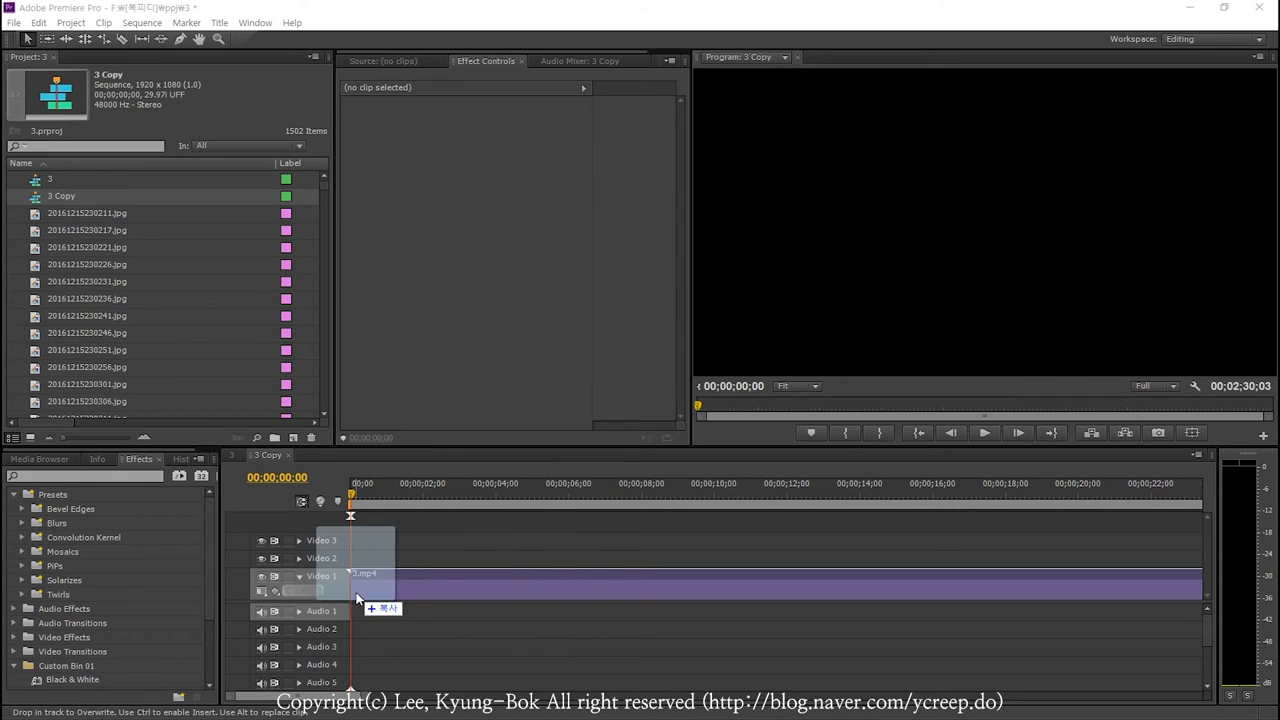
{"action": "left_click_drag", "start_coordinate": [356, 592], "coordinate": [345, 593]}
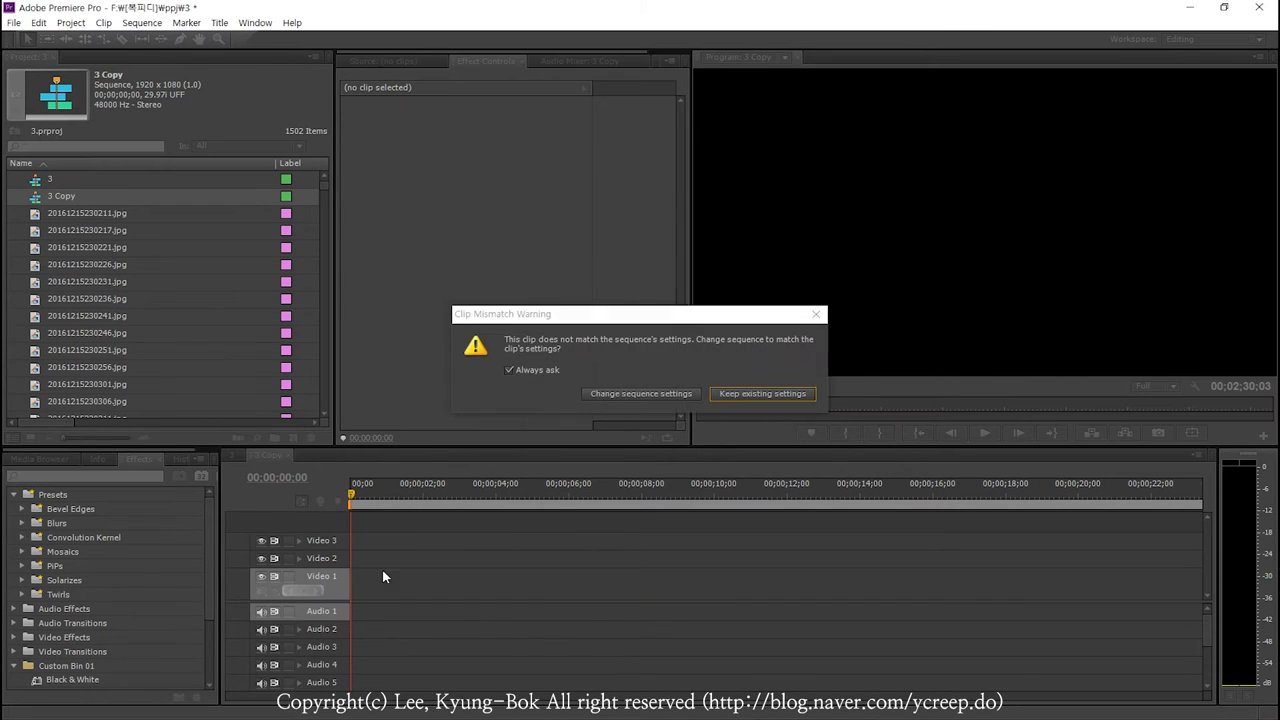
{"action": "left_click", "coordinate": [648, 394]}
- Preview 3 Copy from the start with the newly placed 3.mp4 clip
{"action": "left_click_drag", "start_coordinate": [426, 498], "coordinate": [243, 516]}
{"action": "left_click", "coordinate": [520, 495]}
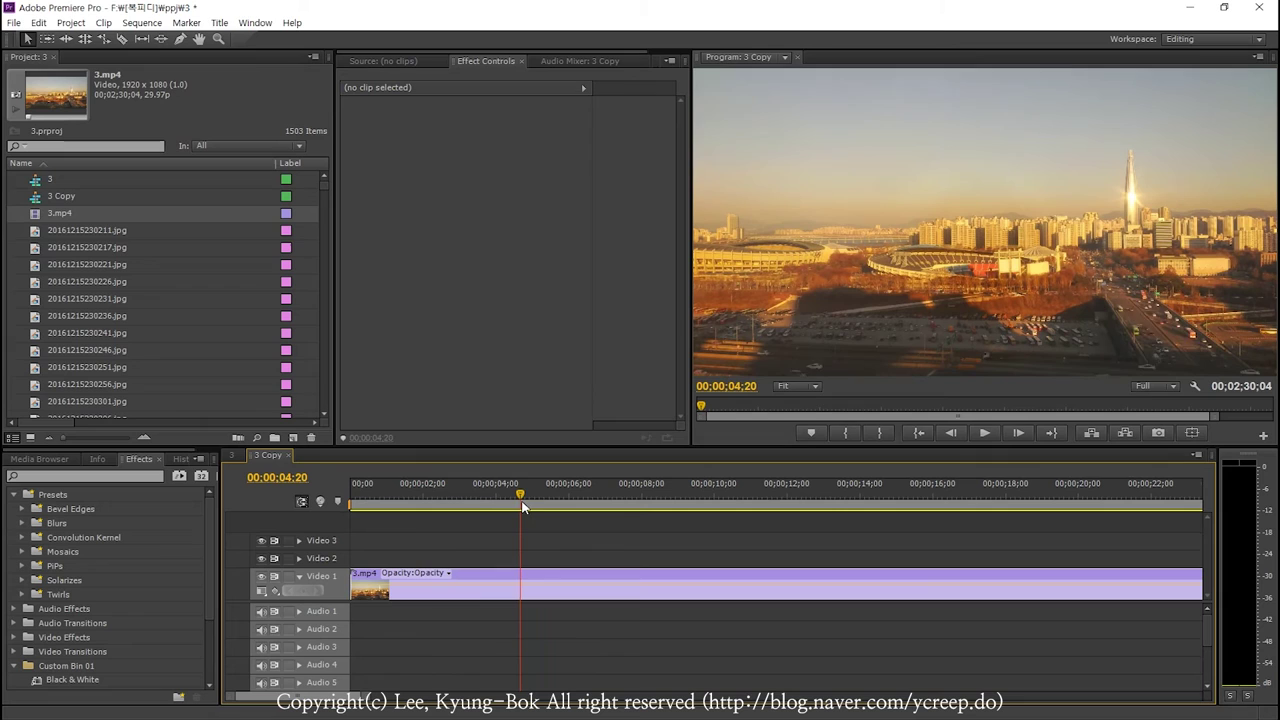
{"action": "key", "text": "backslash"}
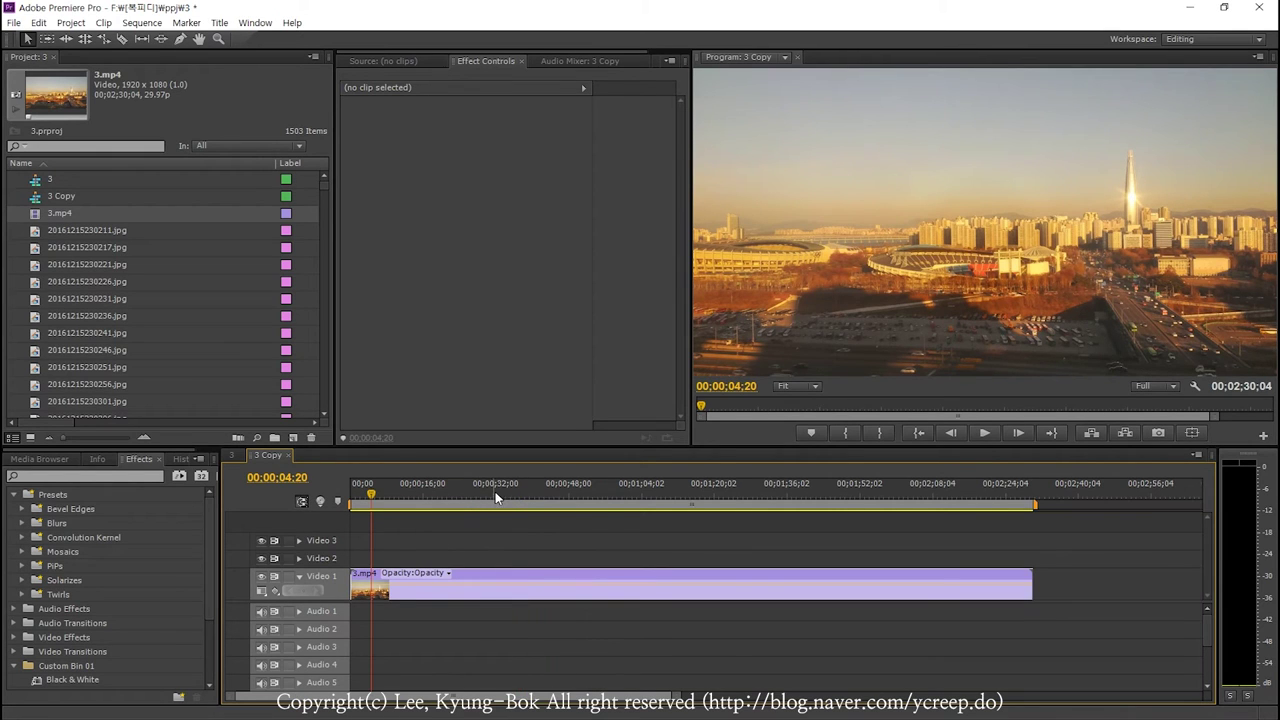
{"action": "left_click_drag", "start_coordinate": [500, 497], "coordinate": [409, 497]}
{"action": "key", "text": "Home"}
{"action": "key", "text": "space"}
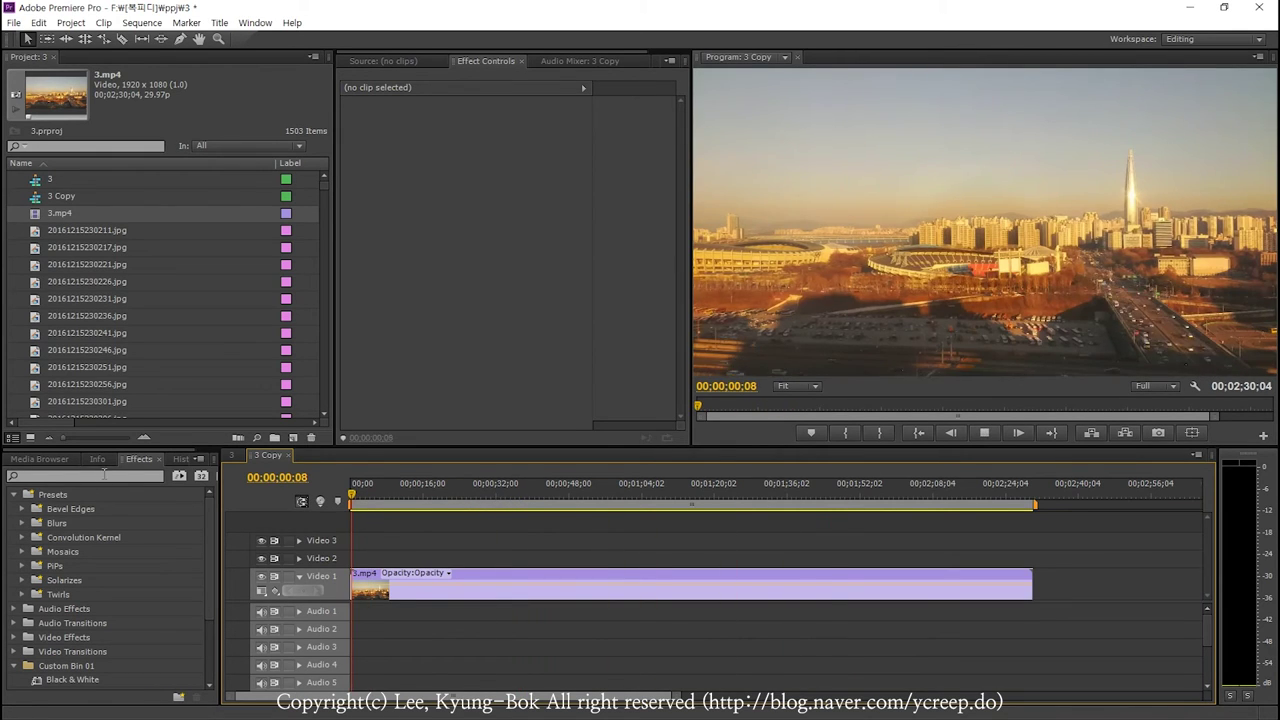
{"action": "key", "text": "space"}
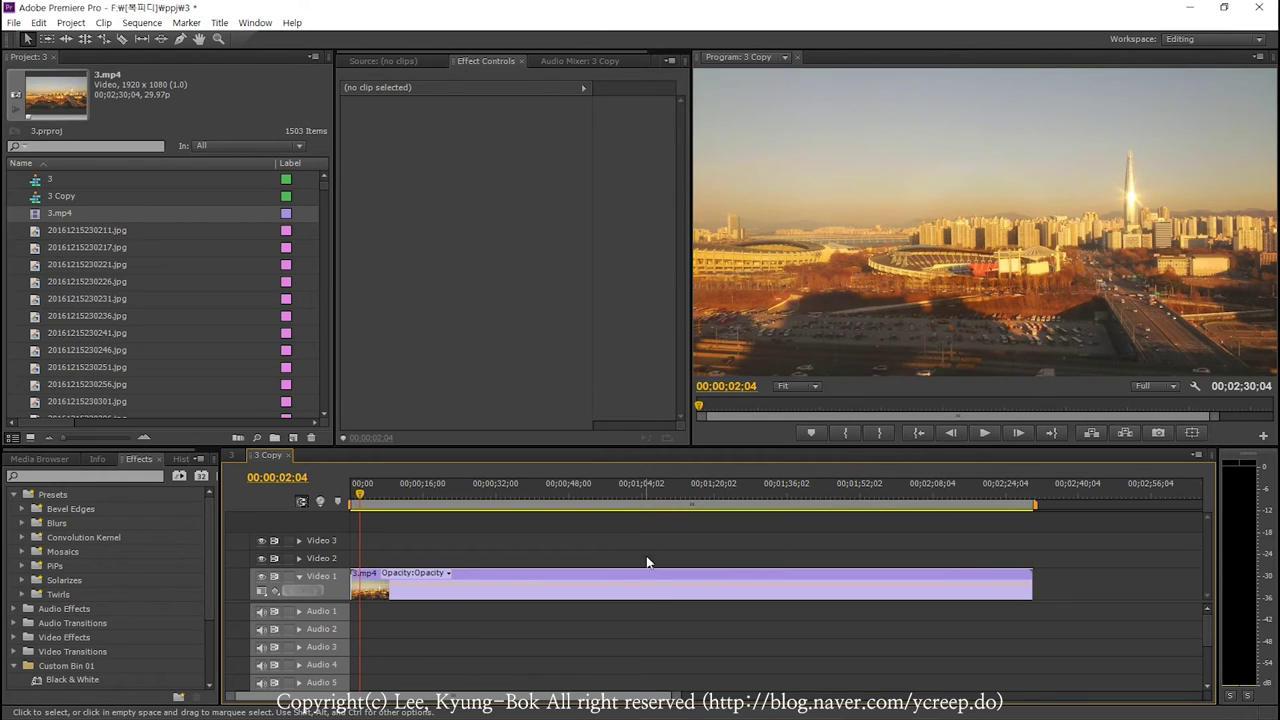
{"action": "left_click", "coordinate": [646, 575]}
{"action": "right_click", "coordinate": [646, 575]}
- Change the 3.mp4 clip's speed and play the result from the sequence start
{"action": "left_click", "coordinate": [690, 341]}
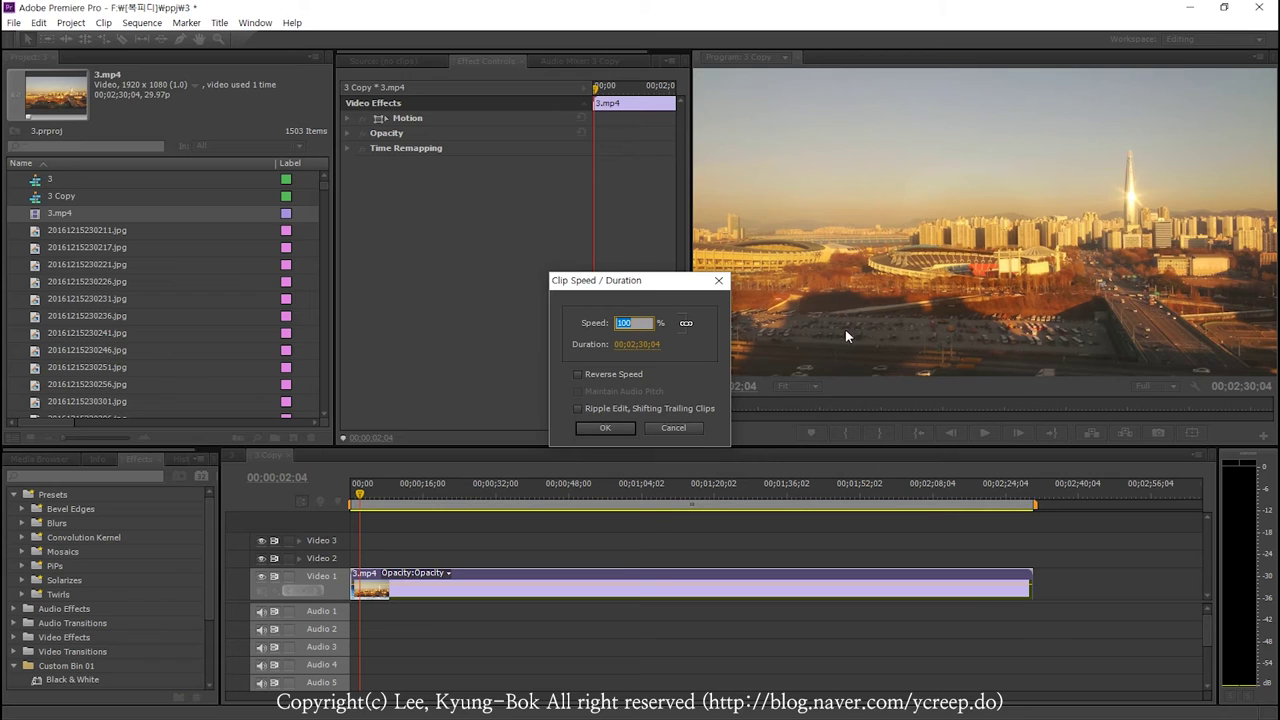
{"action": "type", "text": "3"}
{"action": "key", "text": "Return"}
{"action": "key", "text": "Home"}
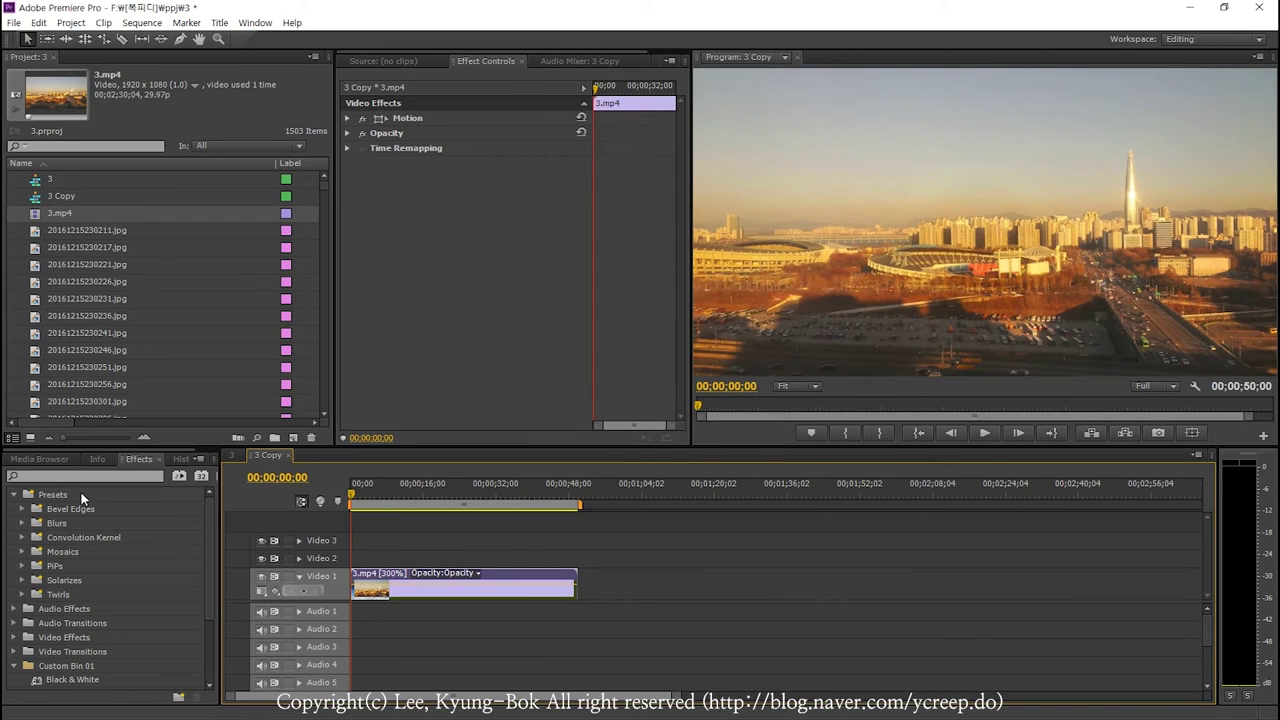
{"action": "key", "text": "="}
{"action": "key", "text": "="}
{"action": "key", "text": "-"}
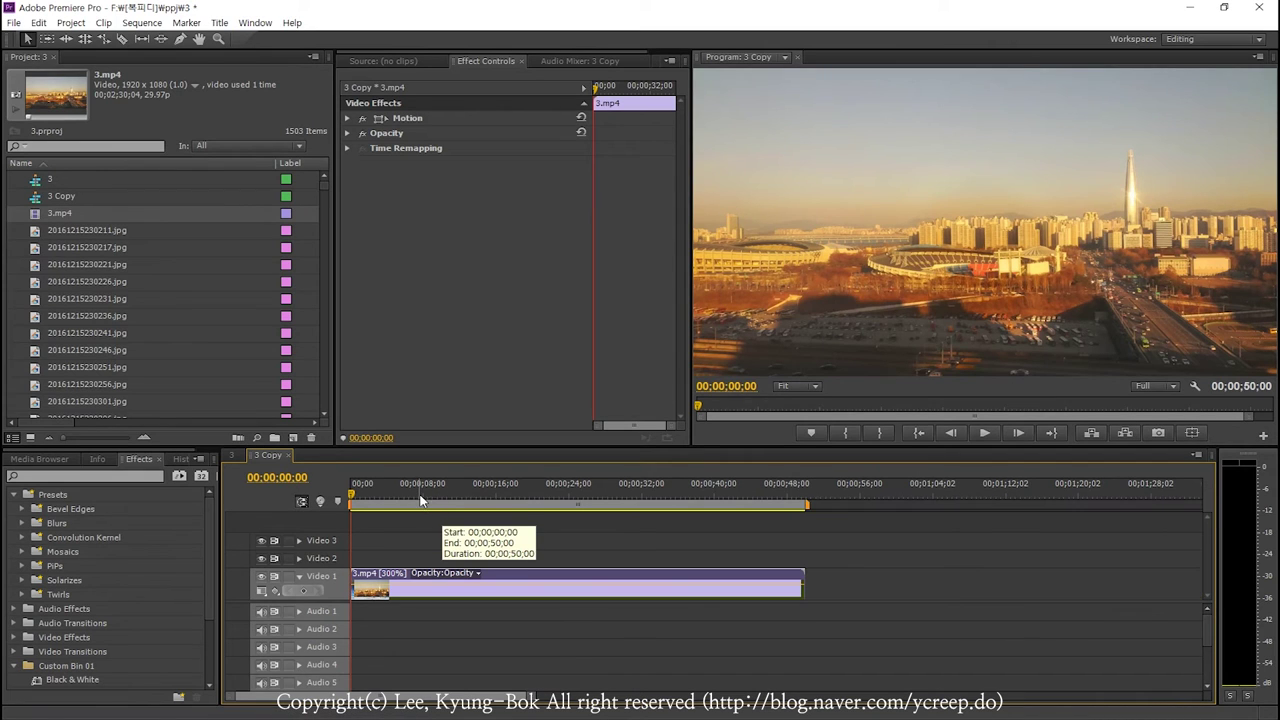
{"action": "key", "text": "space"}
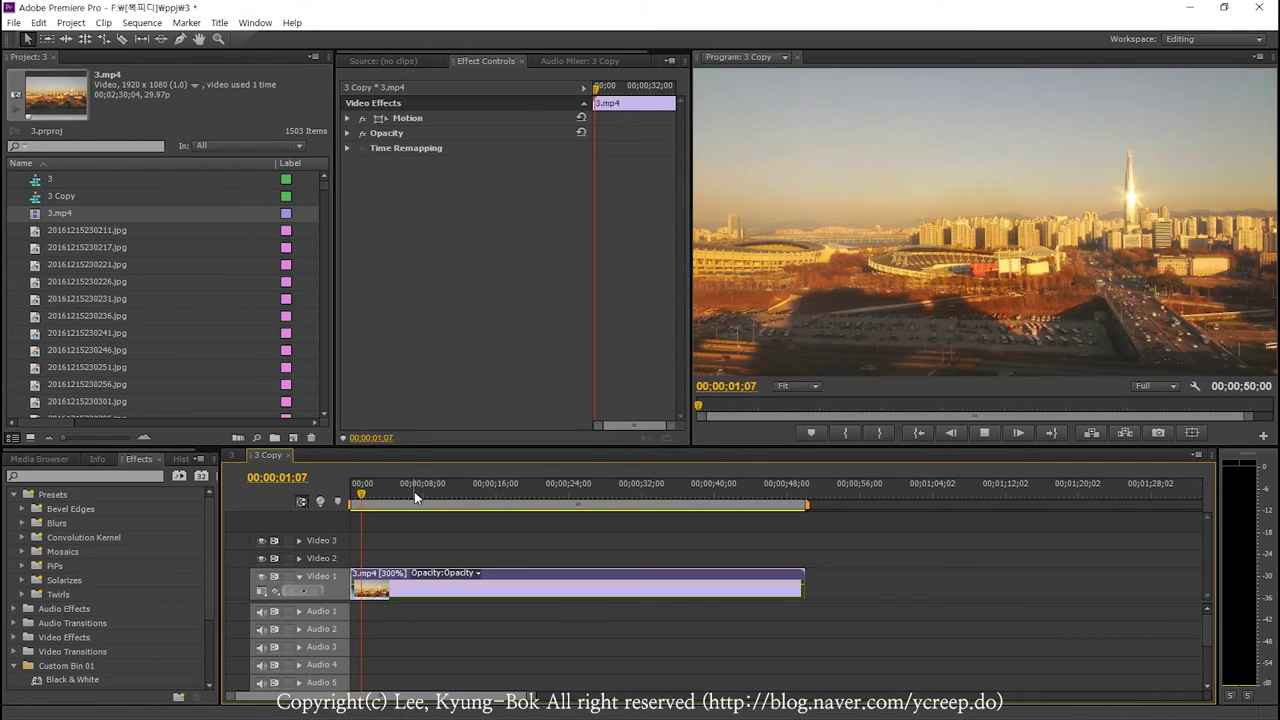
- Set the 3.mp4 clip speed to 500% and play the sequence from the start
{"action": "right_click", "coordinate": [530, 578]}
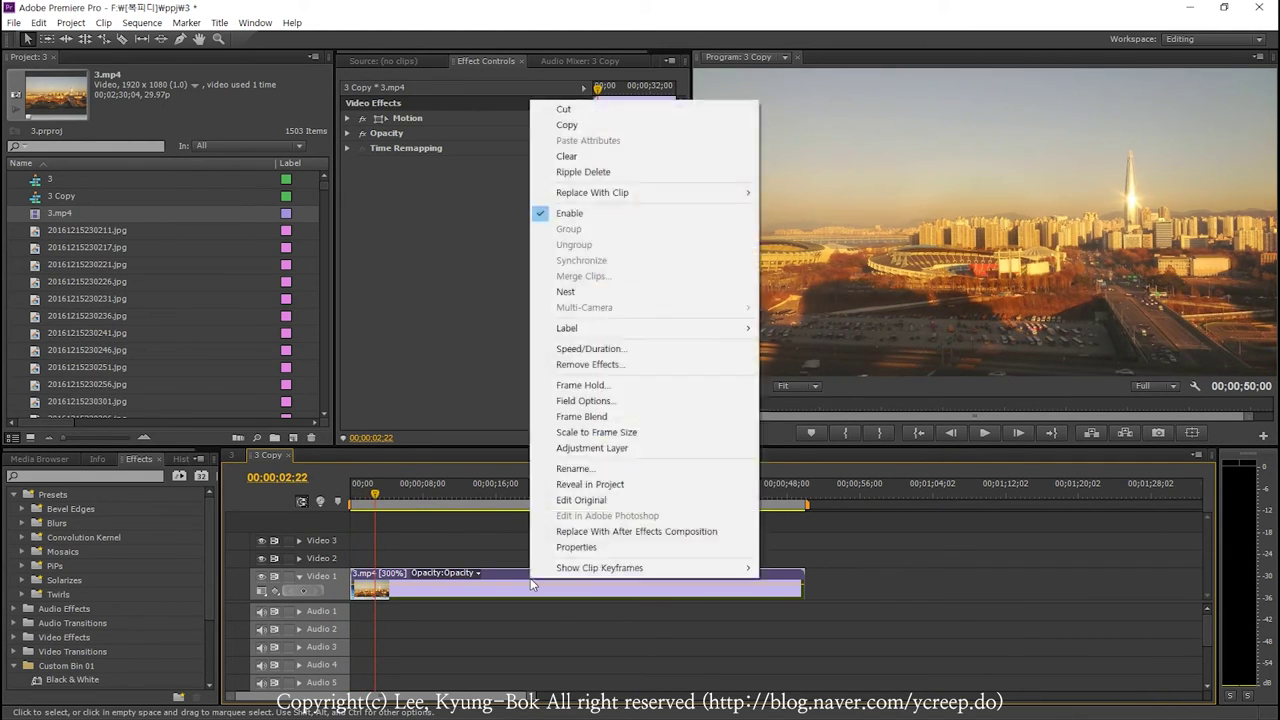
{"action": "left_click", "coordinate": [630, 352]}
{"action": "type", "text": "500"}
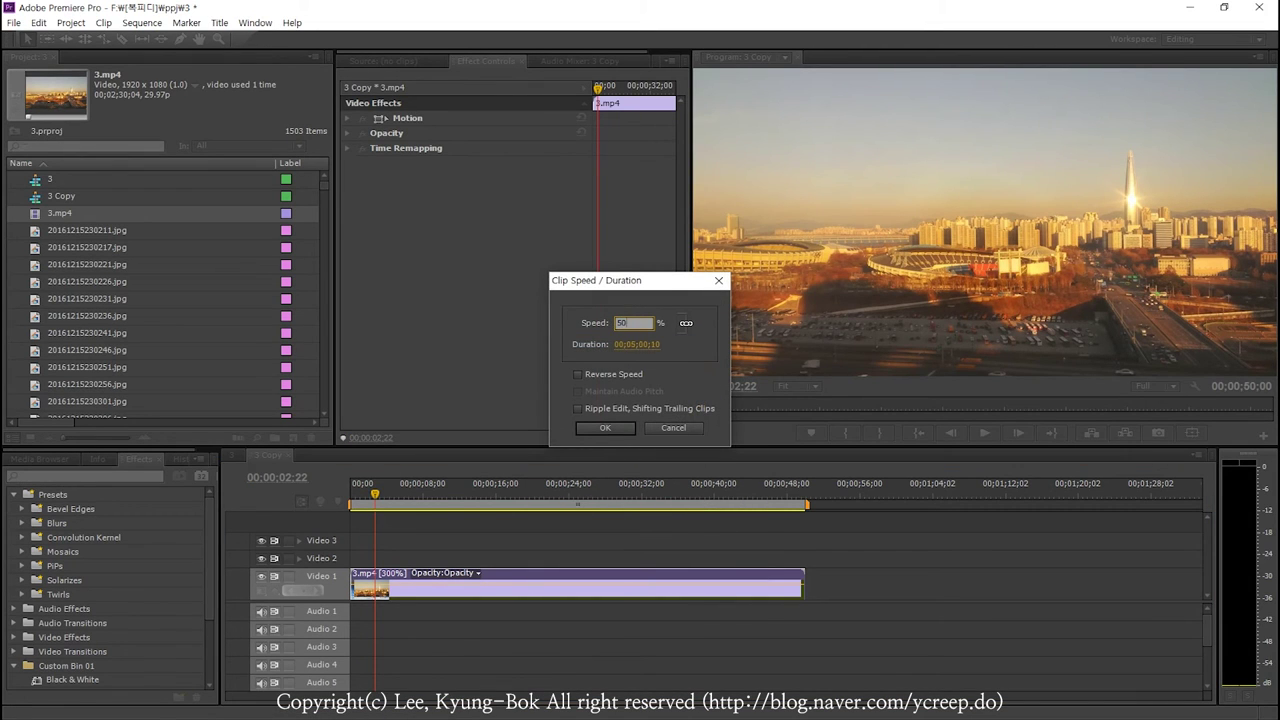
{"action": "key", "text": "Return"}
{"action": "key", "text": "Home"}
{"action": "key", "text": "space"}
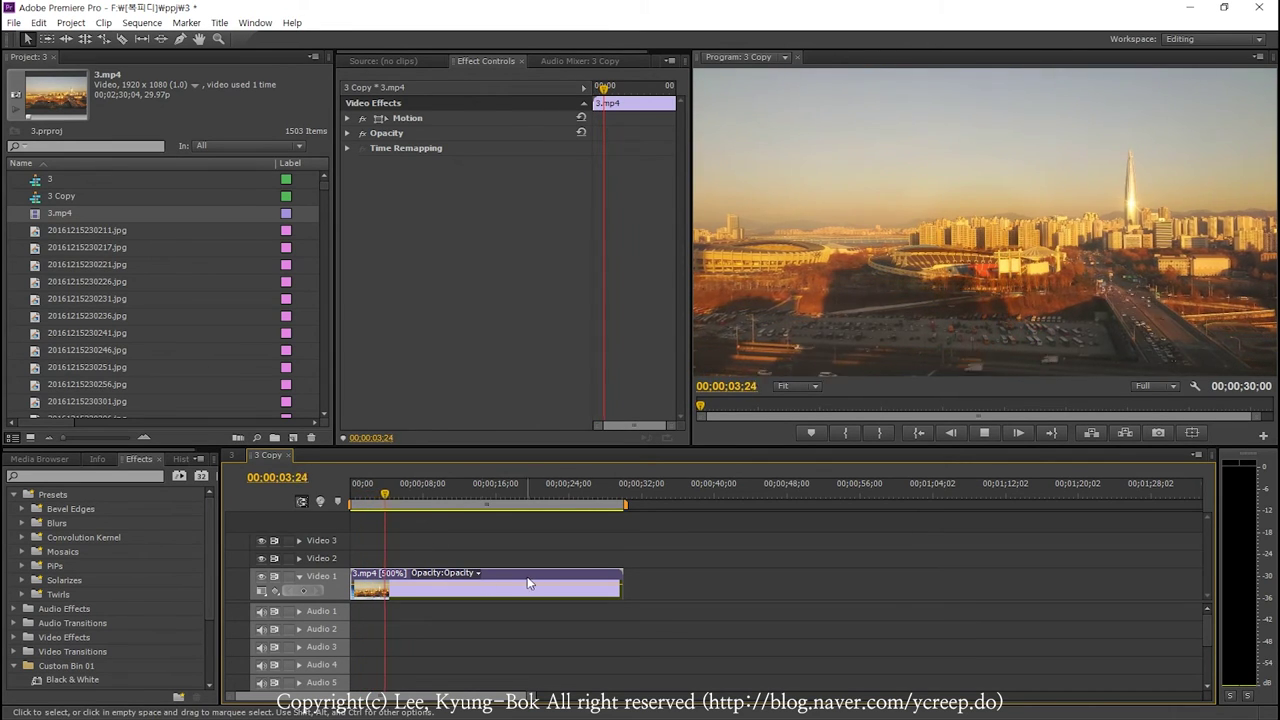
- Try the 3.mp4 clip at 800% speed and play it from the start
{"action": "key", "text": "space"}
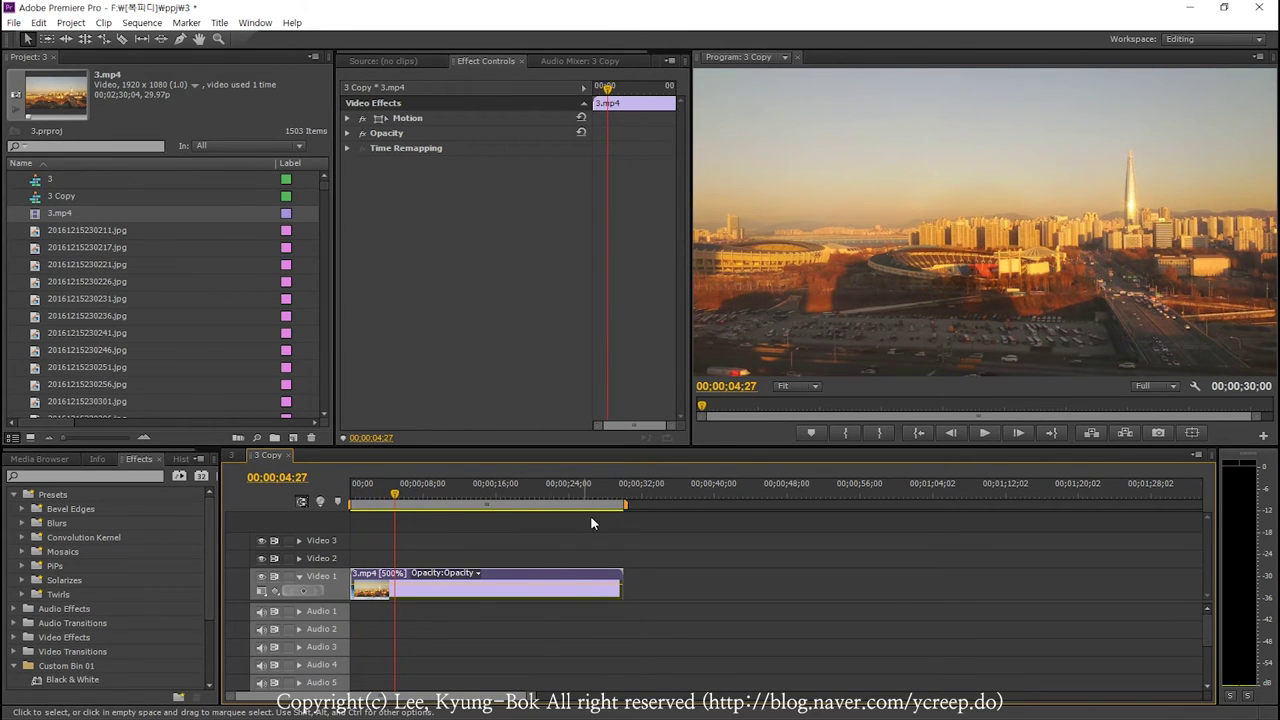
{"action": "right_click", "coordinate": [548, 591]}
{"action": "left_click", "coordinate": [630, 349]}
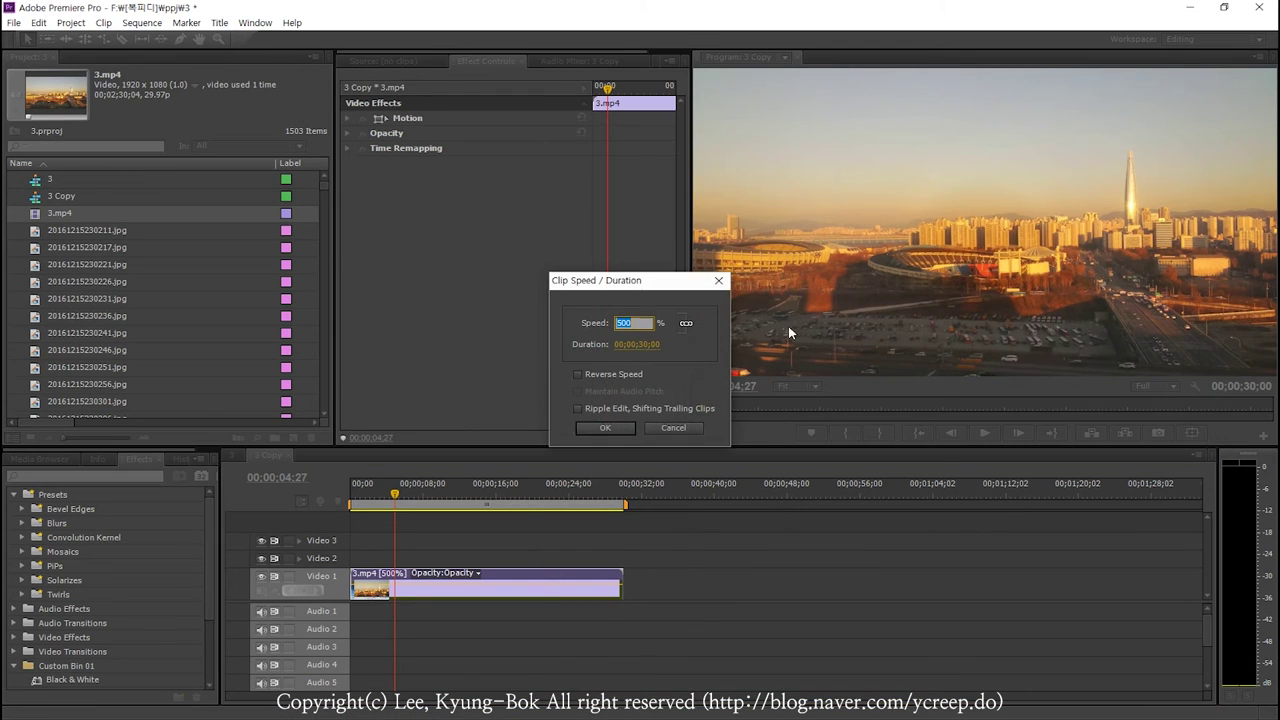
{"action": "type", "text": "800"}
{"action": "key", "text": "Return"}
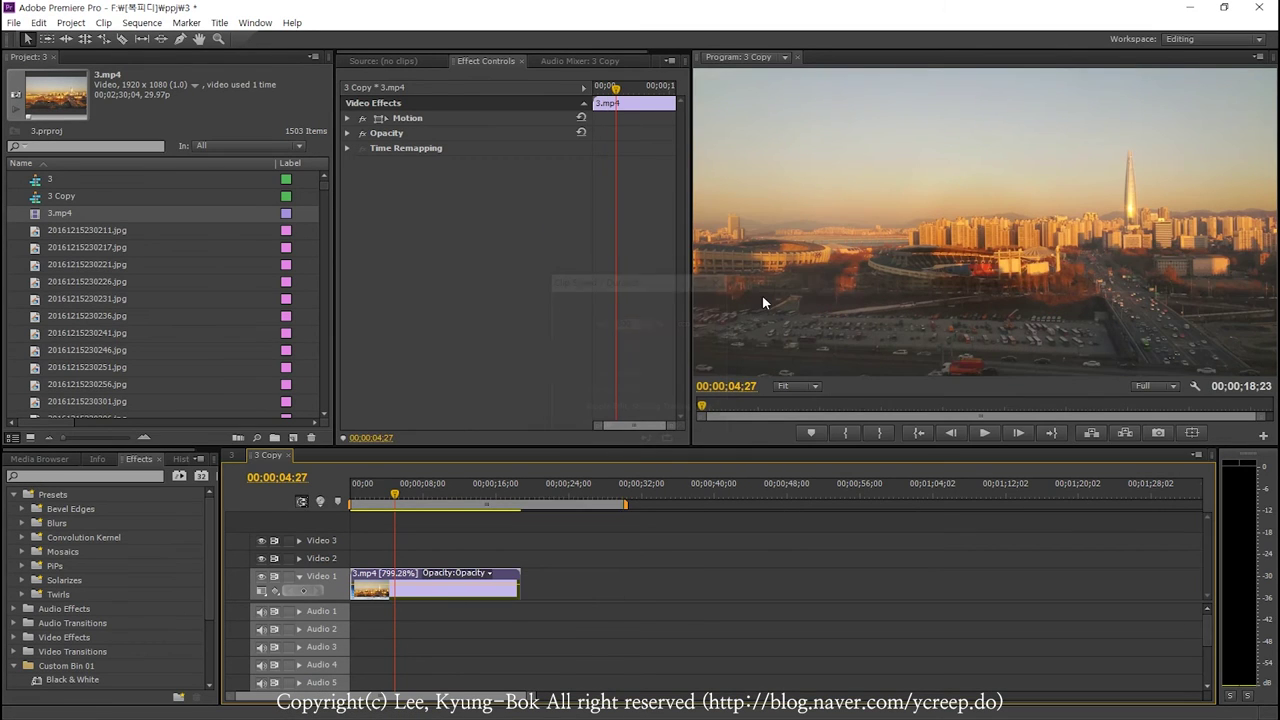
{"action": "key", "text": "Home"}
{"action": "key", "text": "space"}
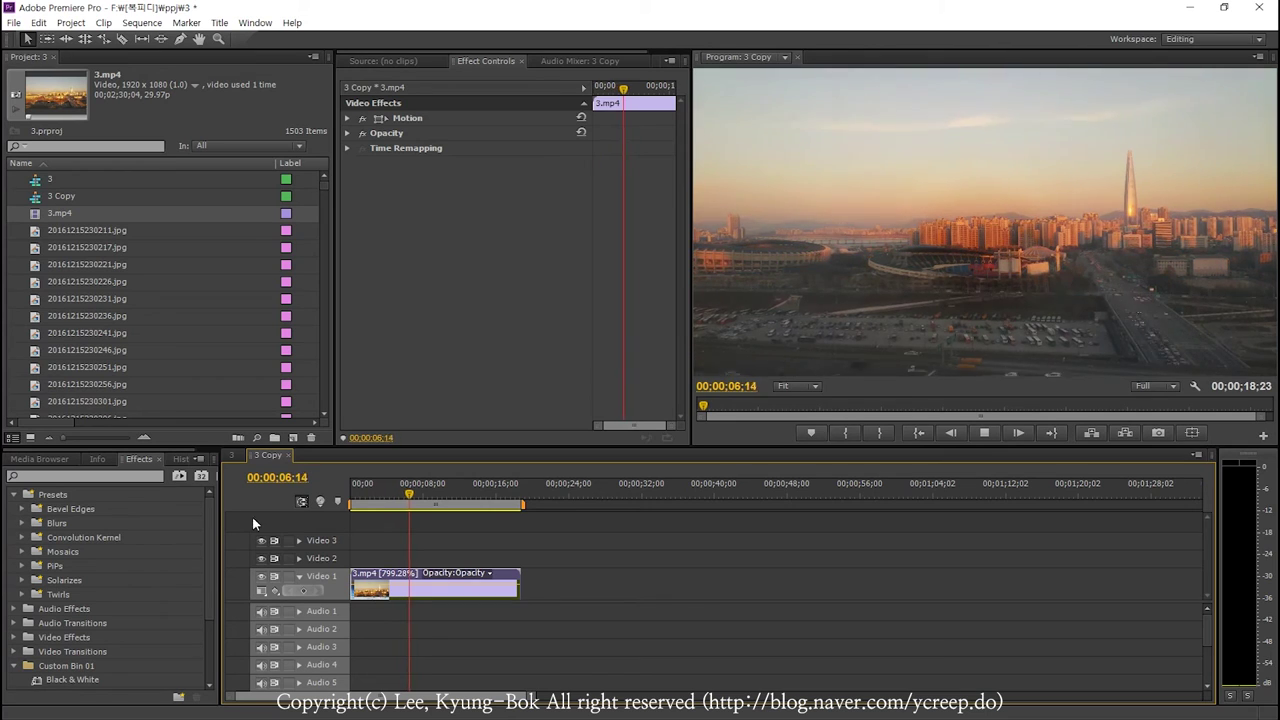
{"action": "key", "text": "space"}
- Set the clip speed to 1500%, play the 10-second result, and zoom in on it
{"action": "right_click", "coordinate": [658, 104]}
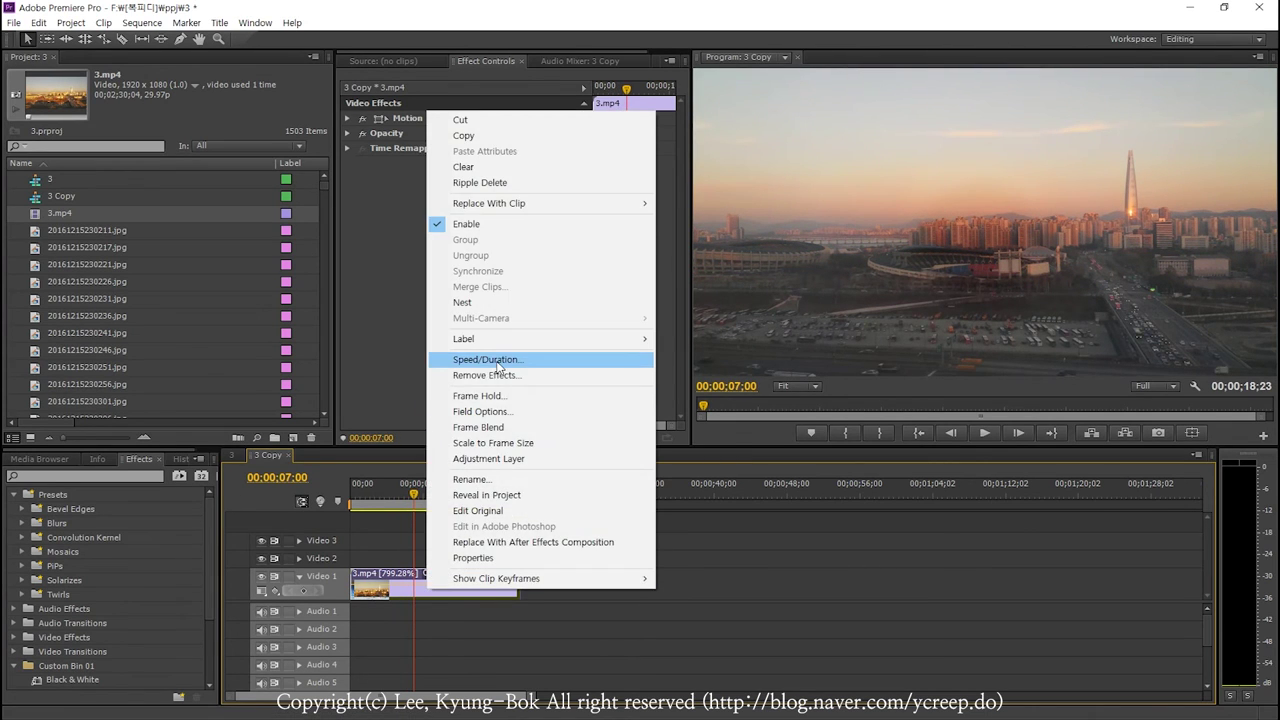
{"action": "left_click", "coordinate": [500, 365]}
{"action": "type", "text": "15"}
{"action": "key", "text": "Return"}
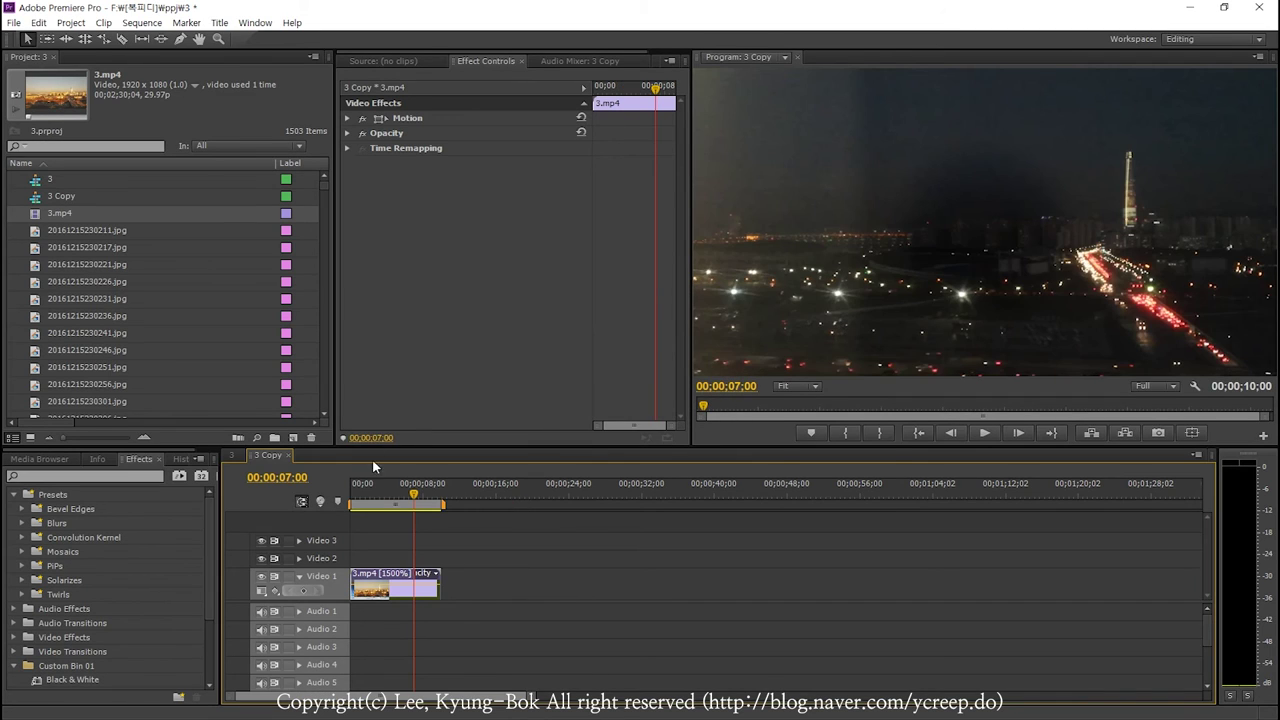
{"action": "key", "text": "Home"}
{"action": "key", "text": "space"}
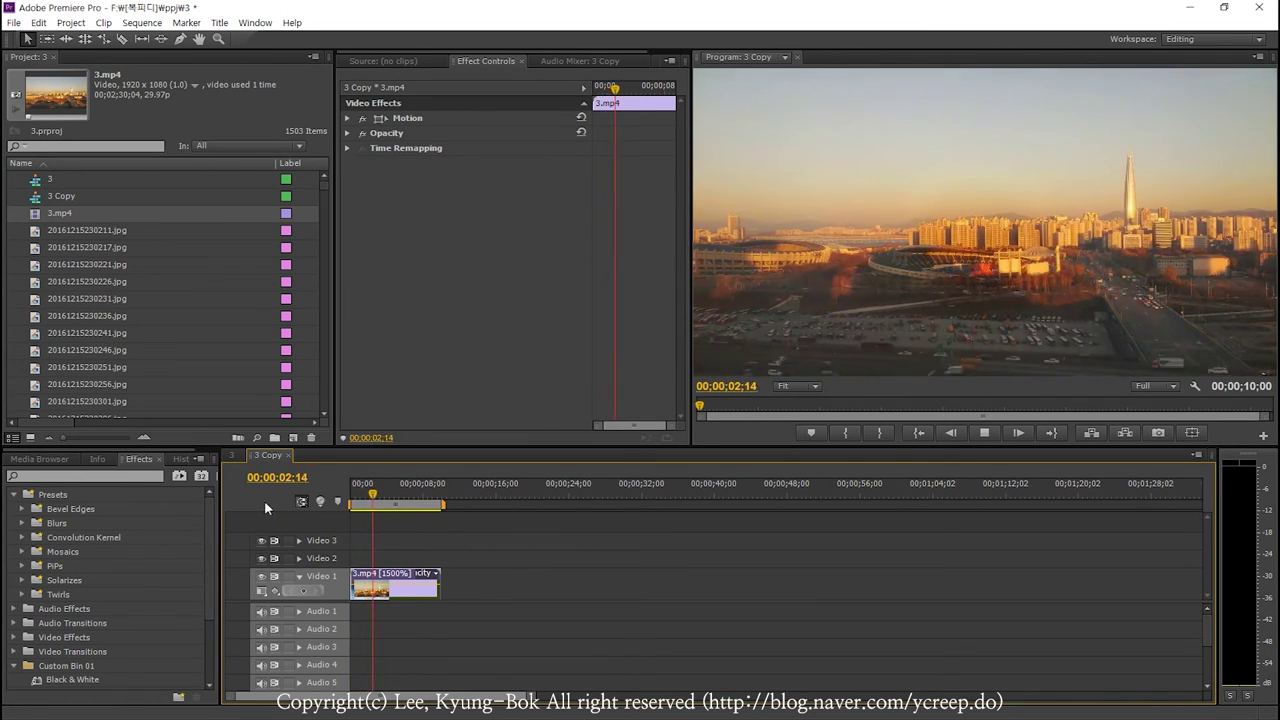
{"action": "key", "text": "space"}
{"action": "key", "text": "Home"}
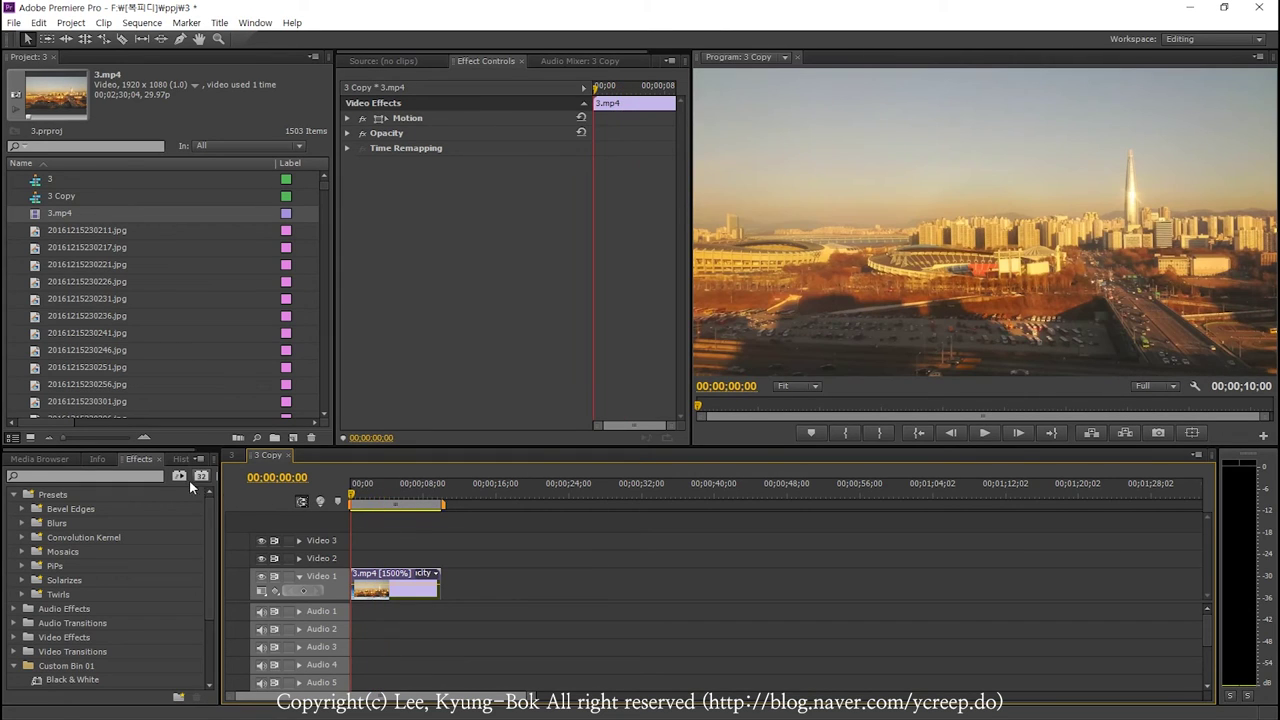
{"action": "key", "text": "="}
{"action": "key", "text": "="}
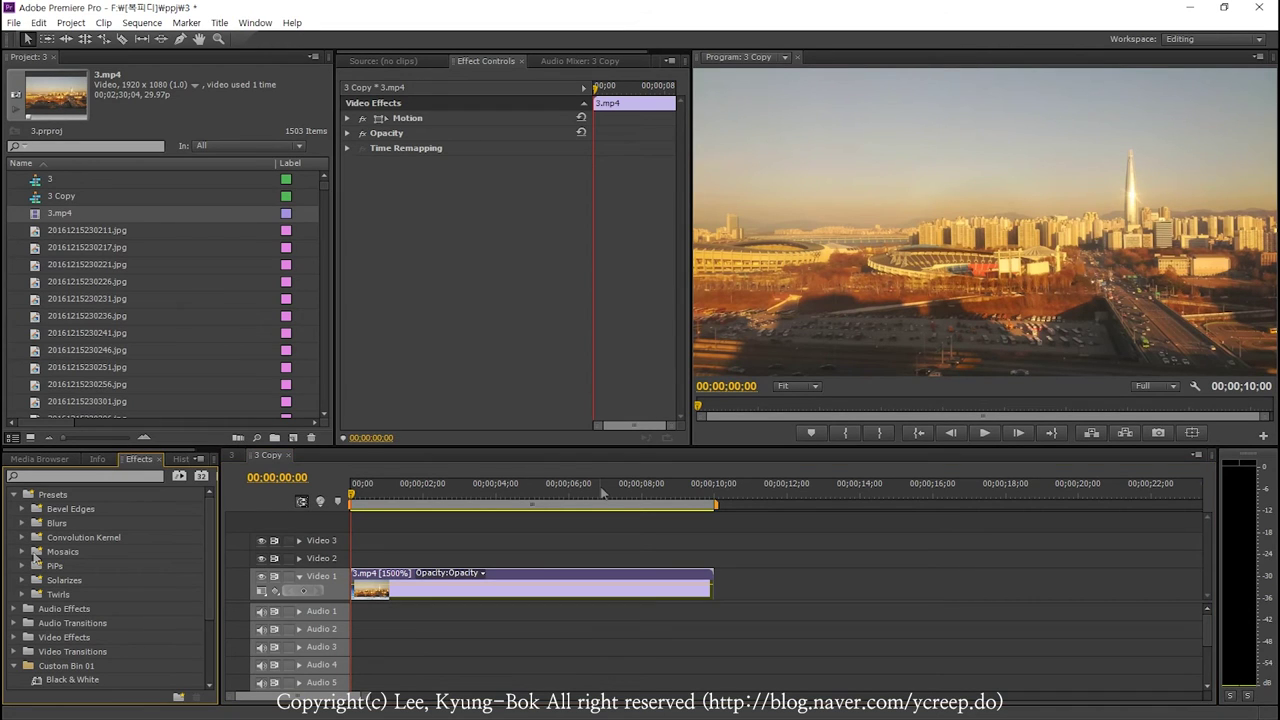
- Apply Brightness & Contrast to 3.mp4, set Contrast to 5.0, and compare with it bypassed
{"action": "scroll", "coordinate": [75, 645], "scroll_direction": "down", "scroll_amount": 2}
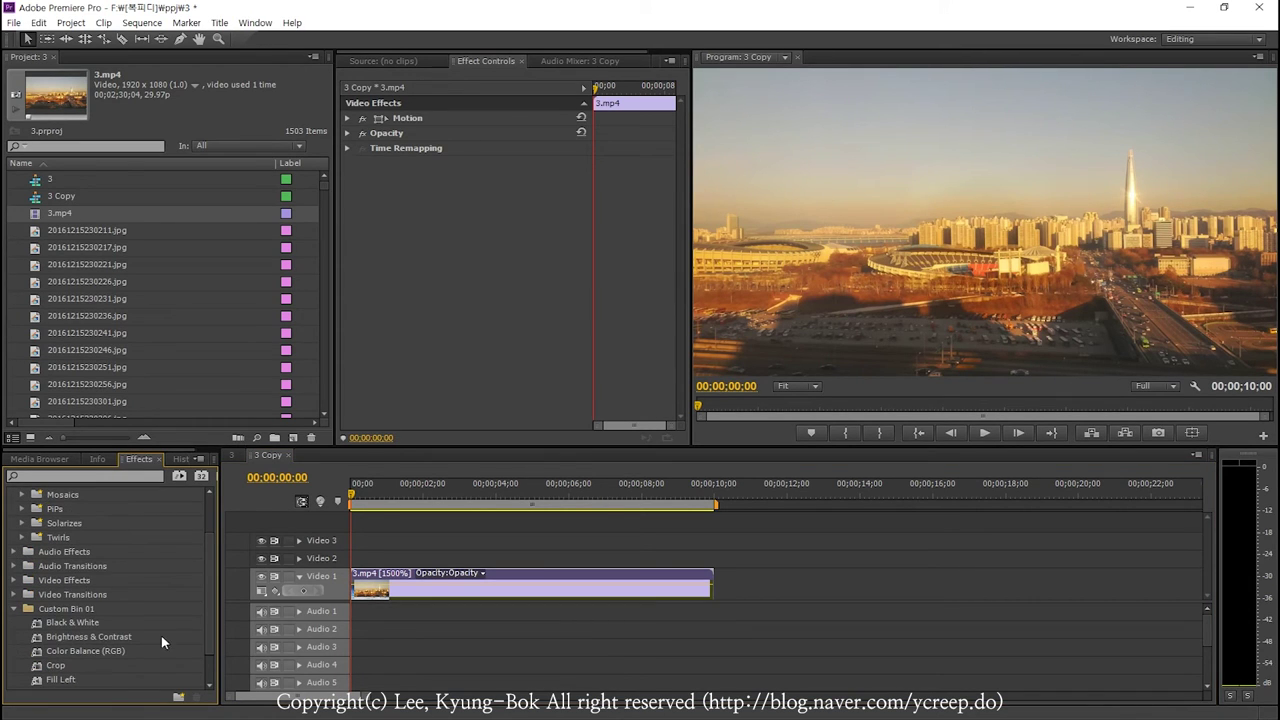
{"action": "left_click_drag", "start_coordinate": [90, 637], "coordinate": [540, 589]}
{"action": "left_click_drag", "start_coordinate": [469, 178], "coordinate": [833, 180]}
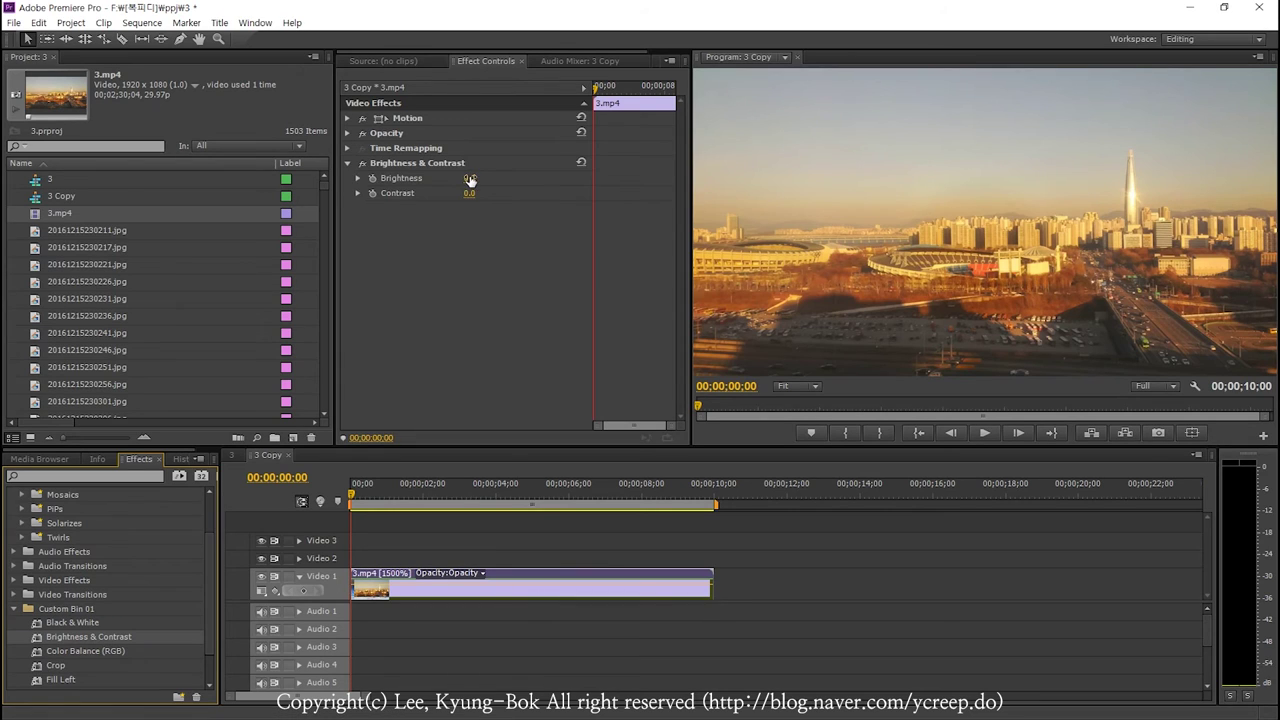
{"action": "type", "text": "65"}
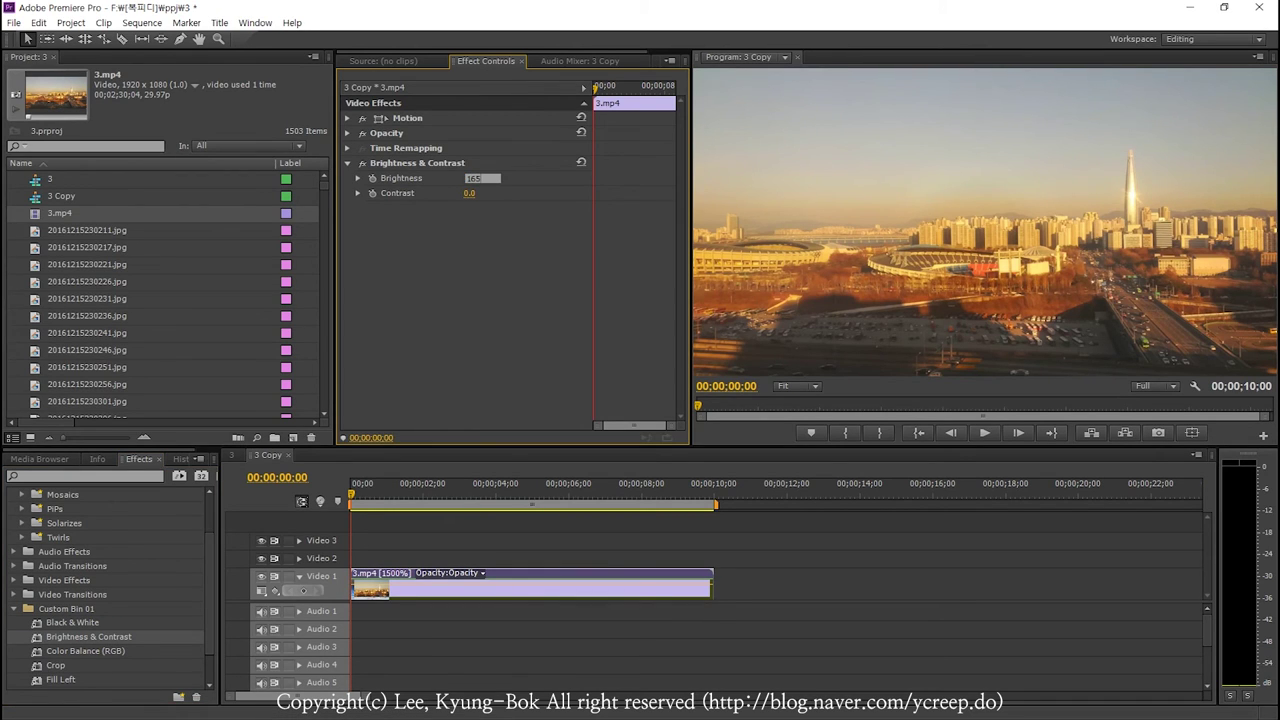
{"action": "type", "text": "5"}
{"action": "key", "text": "Return"}
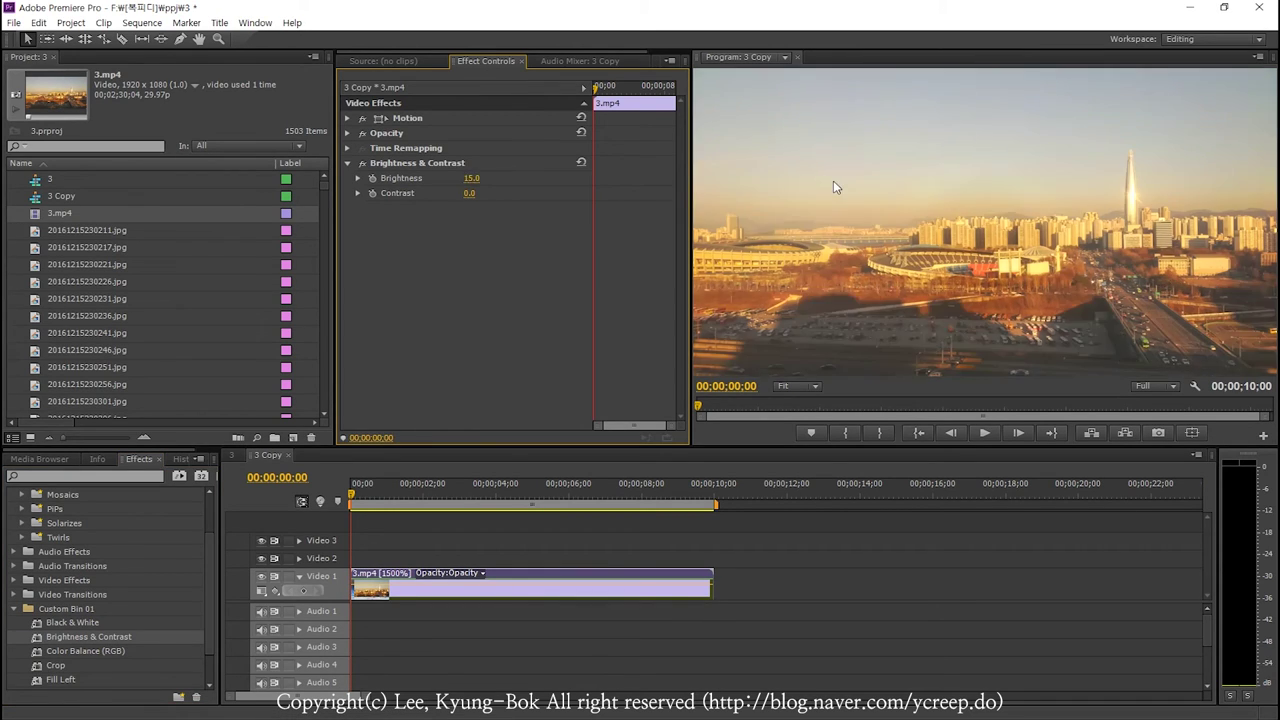
{"action": "left_click", "coordinate": [469, 193]}
{"action": "type", "text": "5"}
{"action": "key", "text": "Return"}
{"action": "left_click", "coordinate": [363, 164]}
{"action": "left_click", "coordinate": [363, 166]}
- Set Brightness to 10.0 and compare the clip with and without the effect
{"action": "left_click", "coordinate": [471, 178]}
{"action": "type", "text": "10"}
{"action": "key", "text": "Return"}
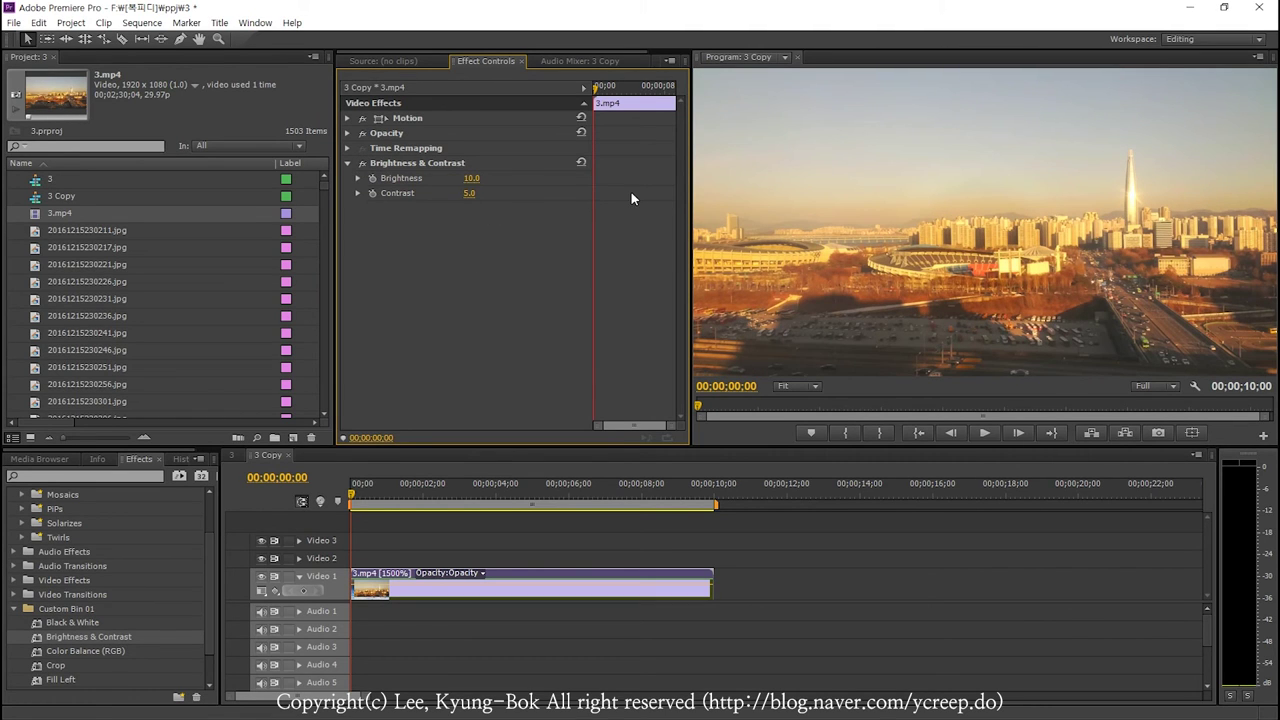
{"action": "left_click", "coordinate": [361, 163]}
{"action": "left_click", "coordinate": [361, 163]}
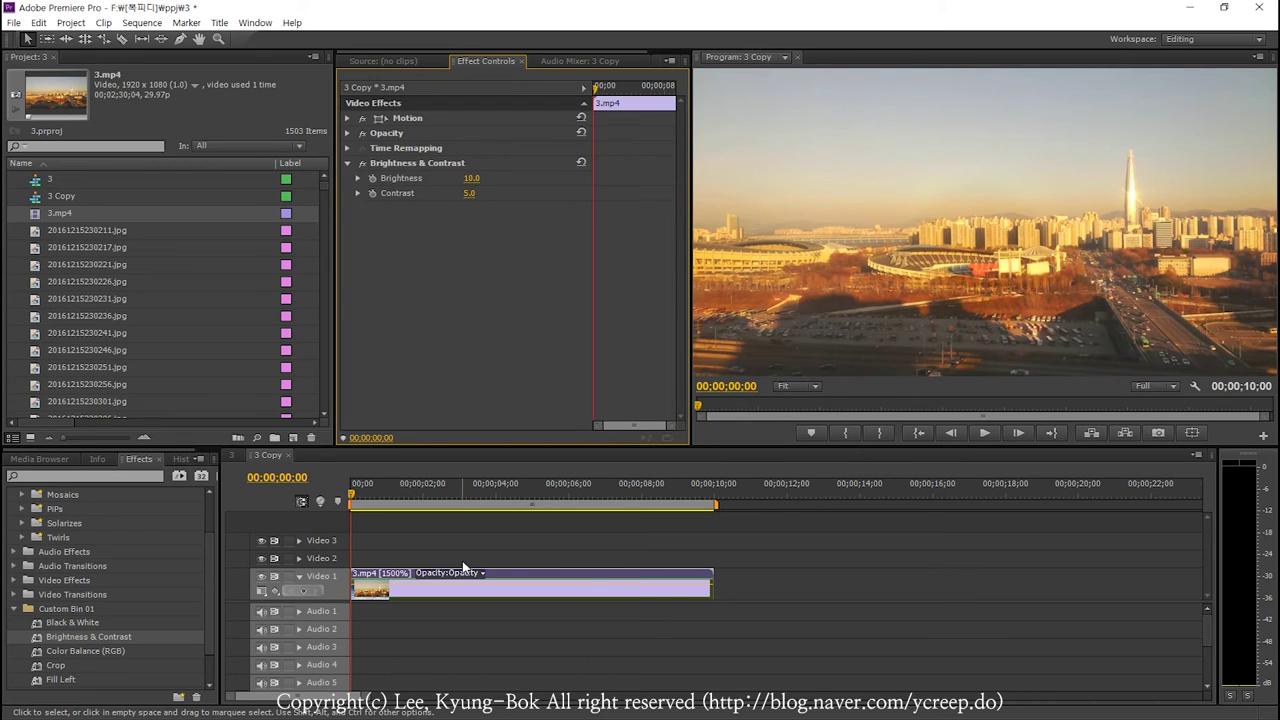
{"action": "left_click_drag", "start_coordinate": [352, 497], "coordinate": [615, 513]}
{"action": "key", "text": "Home"}
- Play the brightened time-lapse and scrub between its daytime, dusk and night frames
{"action": "key", "text": "space"}
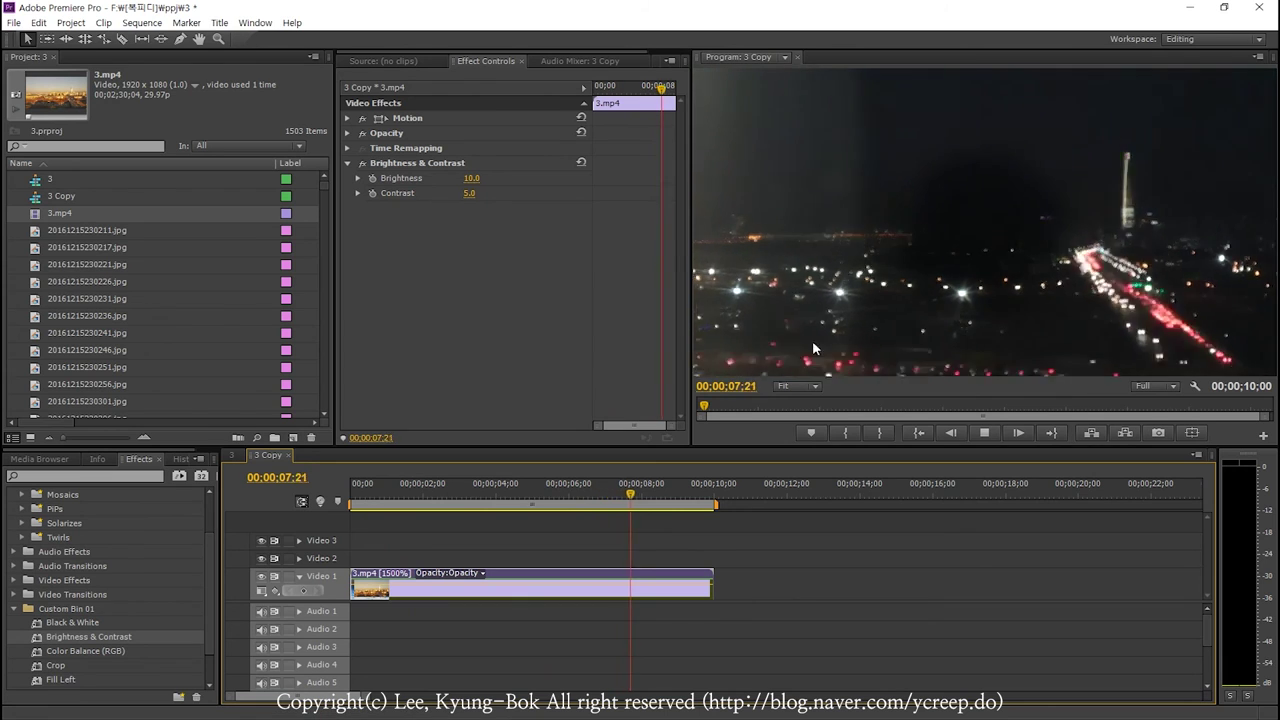
{"action": "key", "text": "space"}
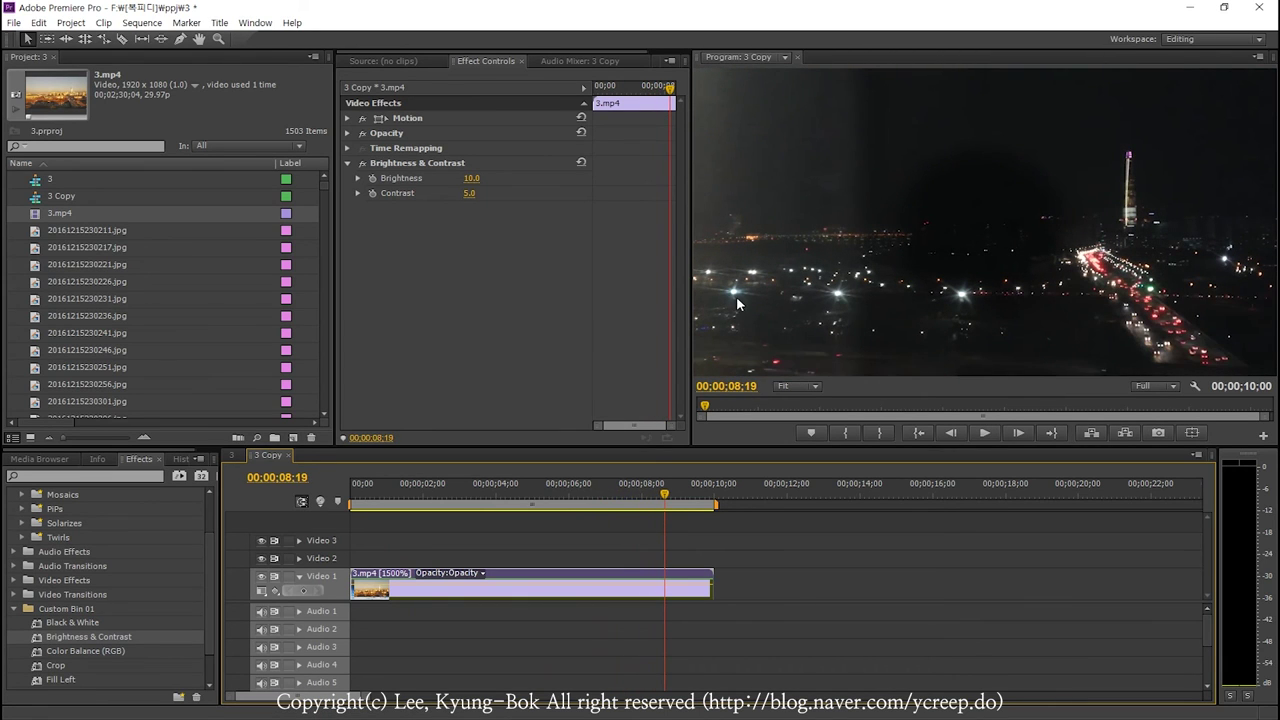
{"action": "key", "text": "space"}
{"action": "mouse_move", "coordinate": [632, 497]}
{"action": "left_mouse_down"}
{"action": "mouse_move", "coordinate": [538, 497]}
{"action": "mouse_move", "coordinate": [623, 505]}
{"action": "left_mouse_up"}
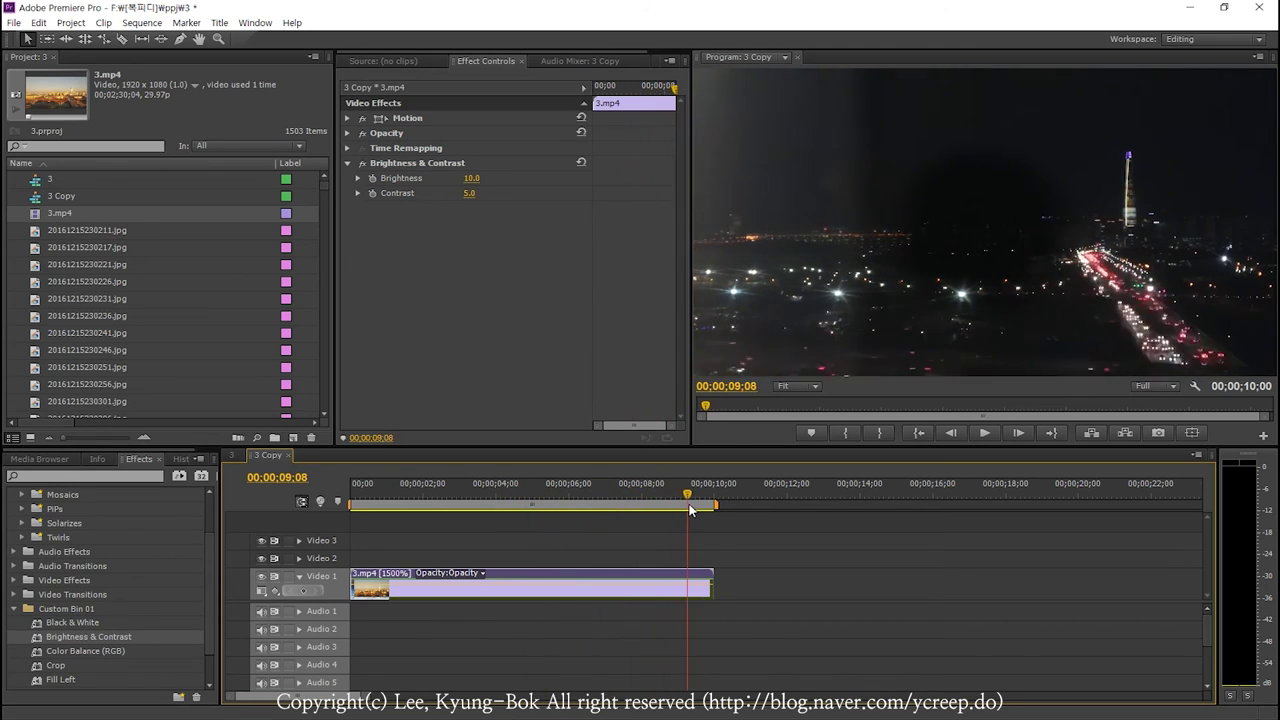
{"action": "mouse_move", "coordinate": [648, 509]}
{"action": "left_mouse_down"}
{"action": "mouse_move", "coordinate": [586, 507]}
{"action": "mouse_move", "coordinate": [640, 509]}
{"action": "mouse_move", "coordinate": [275, 588]}
{"action": "left_mouse_up"}
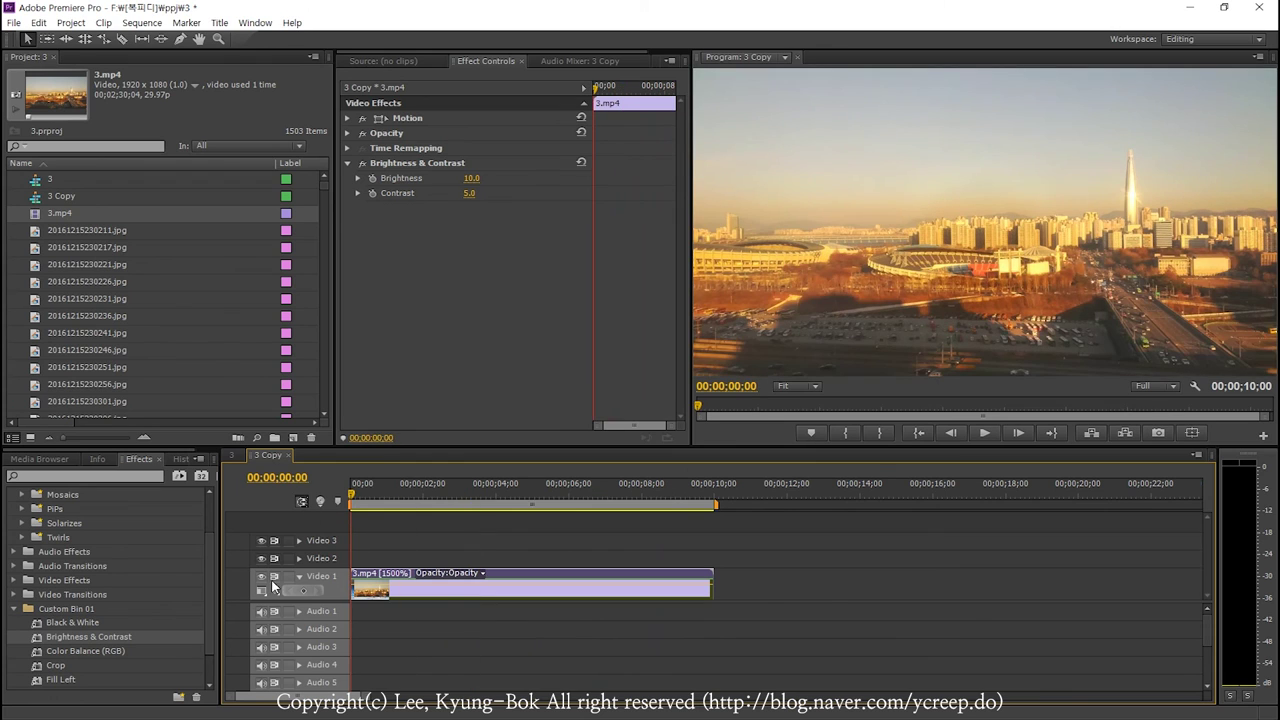
{"action": "left_click_drag", "start_coordinate": [551, 507], "coordinate": [616, 507]}
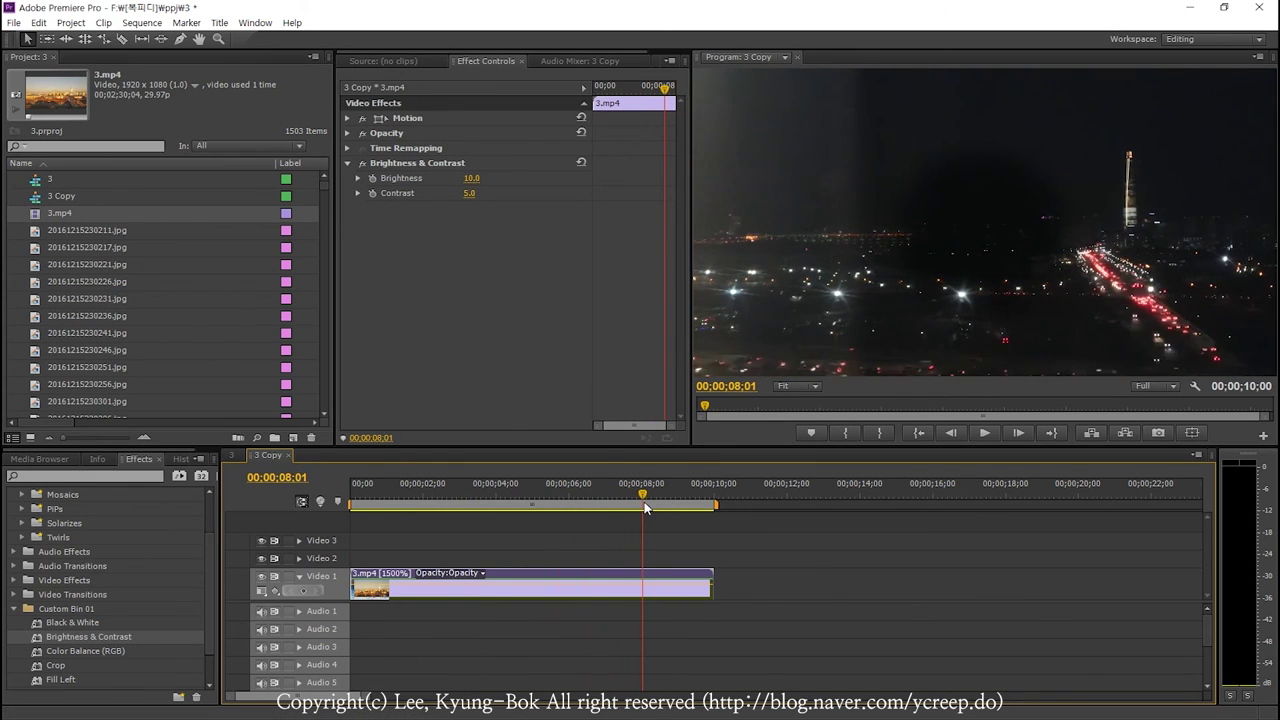
{"action": "left_click_drag", "start_coordinate": [648, 507], "coordinate": [589, 510]}
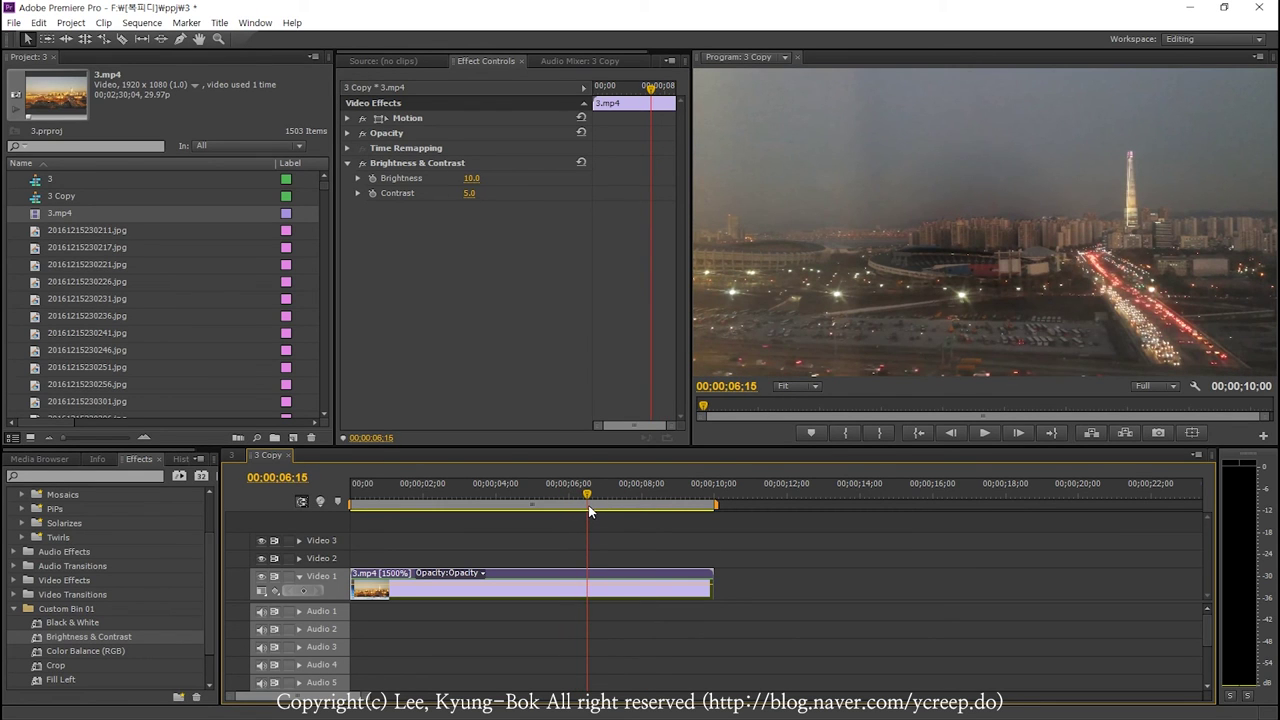
{"action": "left_click_drag", "start_coordinate": [589, 510], "coordinate": [676, 515]}
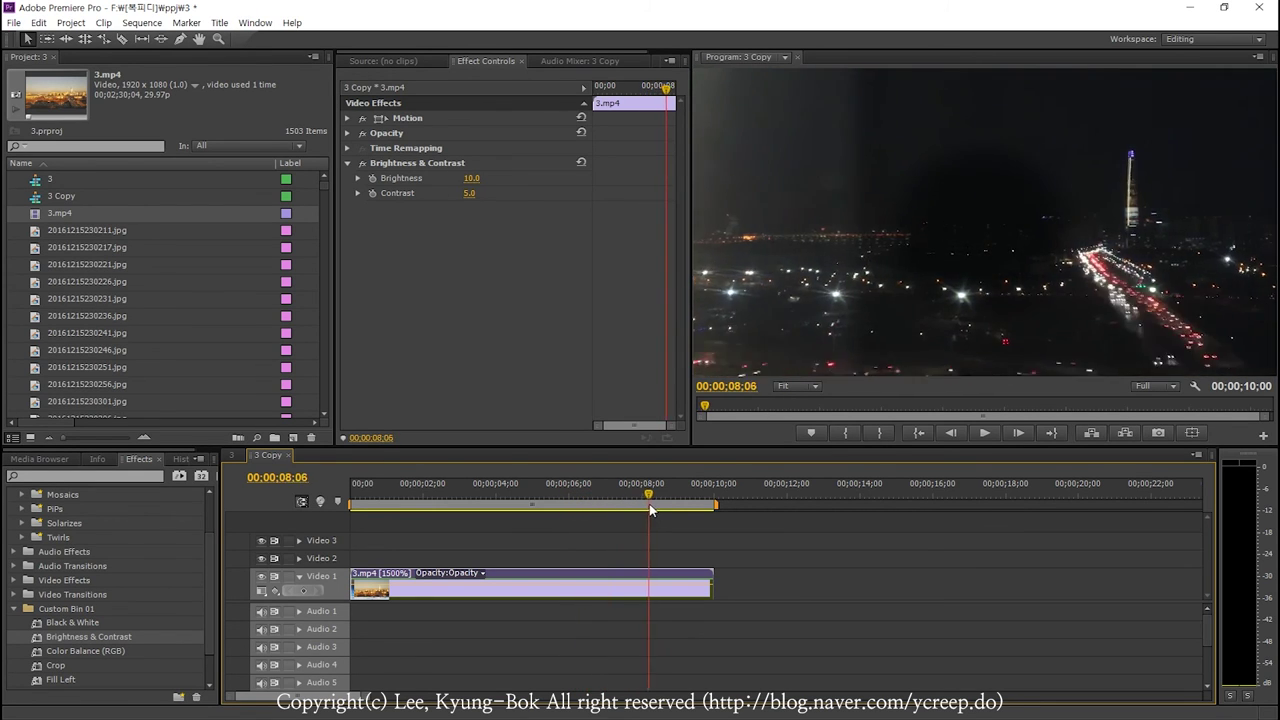
{"action": "left_click_drag", "start_coordinate": [687, 517], "coordinate": [343, 512]}
- Replay the time-lapse from the start and step back through its first seconds
{"action": "key", "text": "space"}
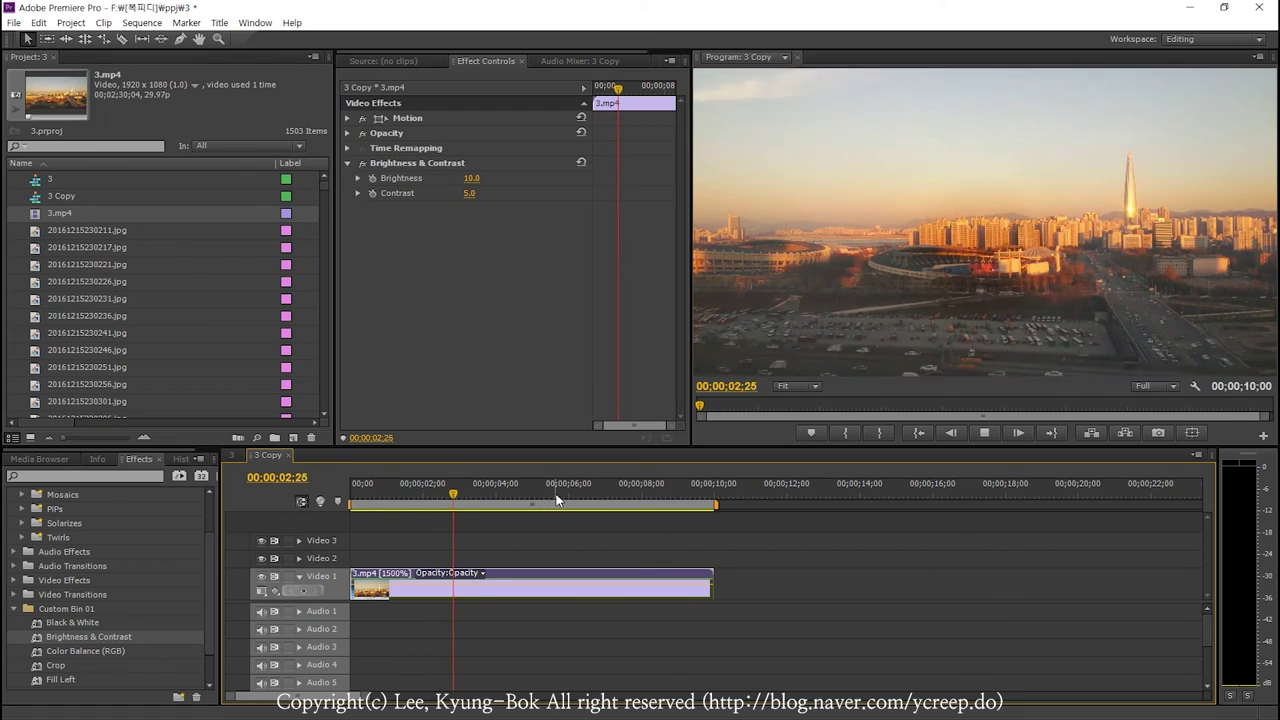
{"action": "left_click", "coordinate": [519, 500]}
{"action": "left_click_drag", "start_coordinate": [519, 503], "coordinate": [290, 507]}
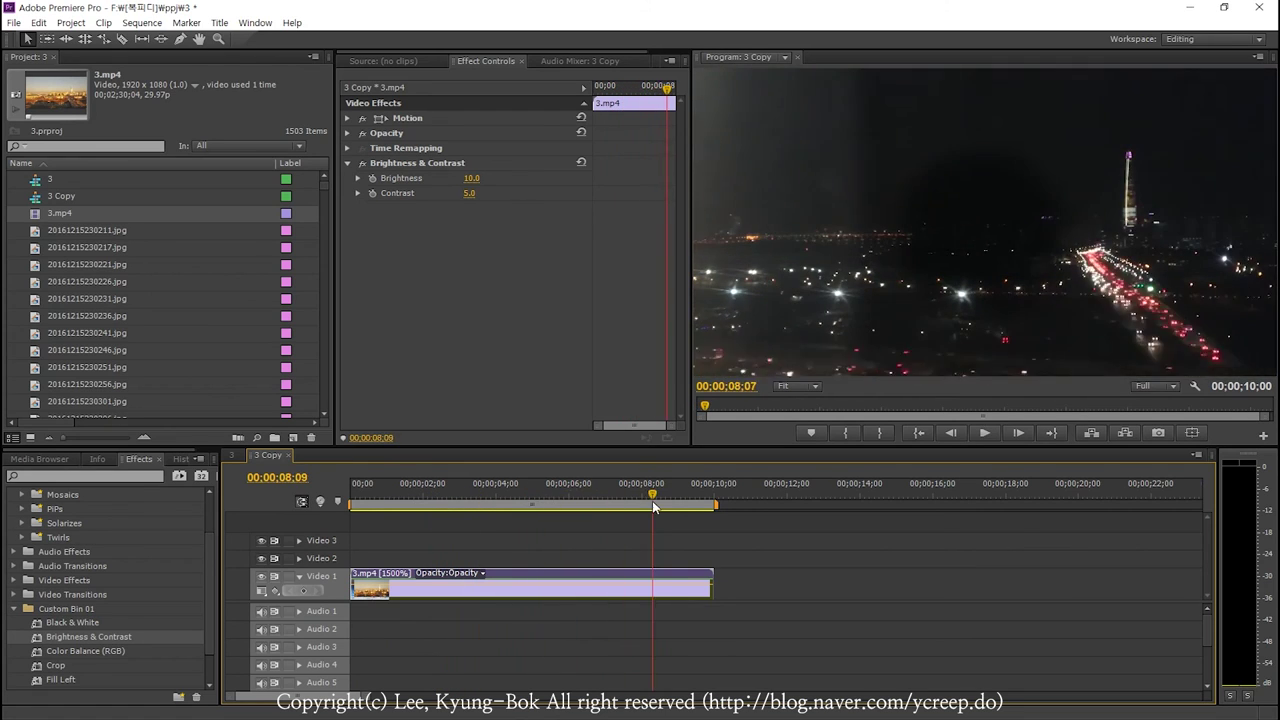
{"action": "left_click", "coordinate": [14, 22]}
- Choose the 1080_29.97_5M preset for the 3 Copy export
{"action": "mouse_move", "coordinate": [128, 357]}
{"action": "left_click", "coordinate": [326, 359]}
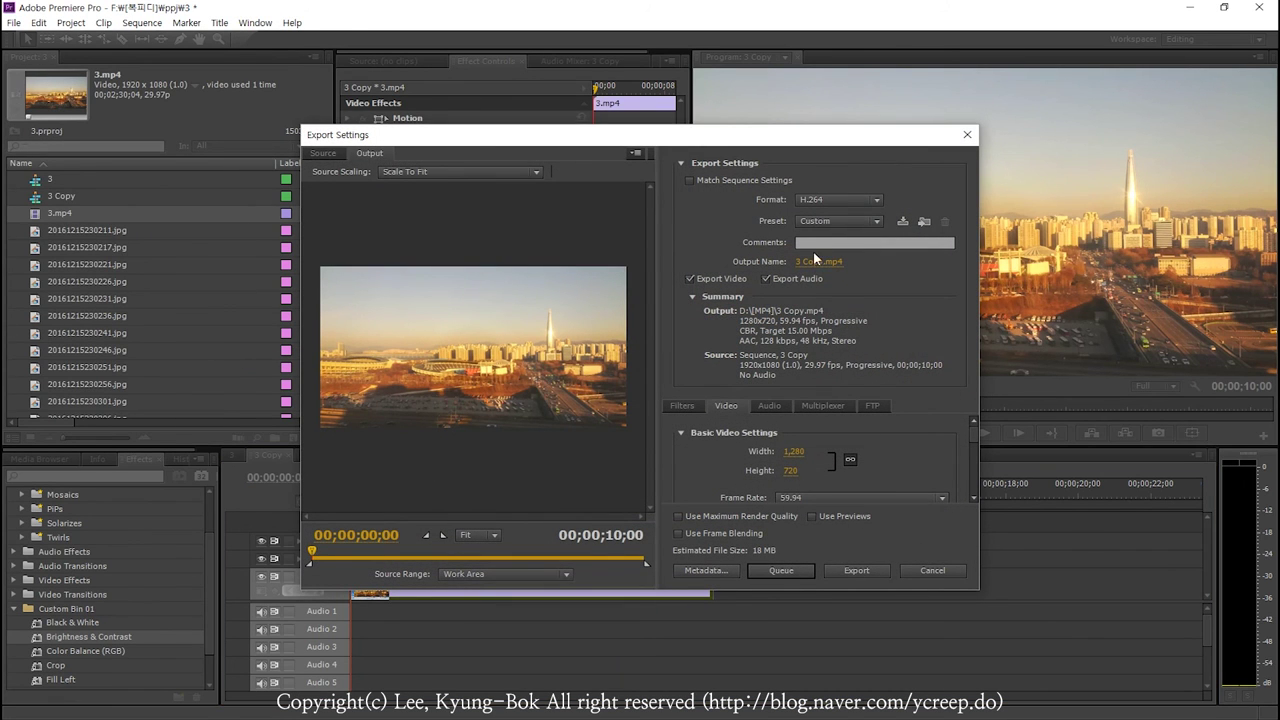
{"action": "left_click", "coordinate": [840, 221]}
{"action": "left_click", "coordinate": [862, 312]}
{"action": "left_click", "coordinate": [842, 219]}
{"action": "left_click", "coordinate": [940, 41]}
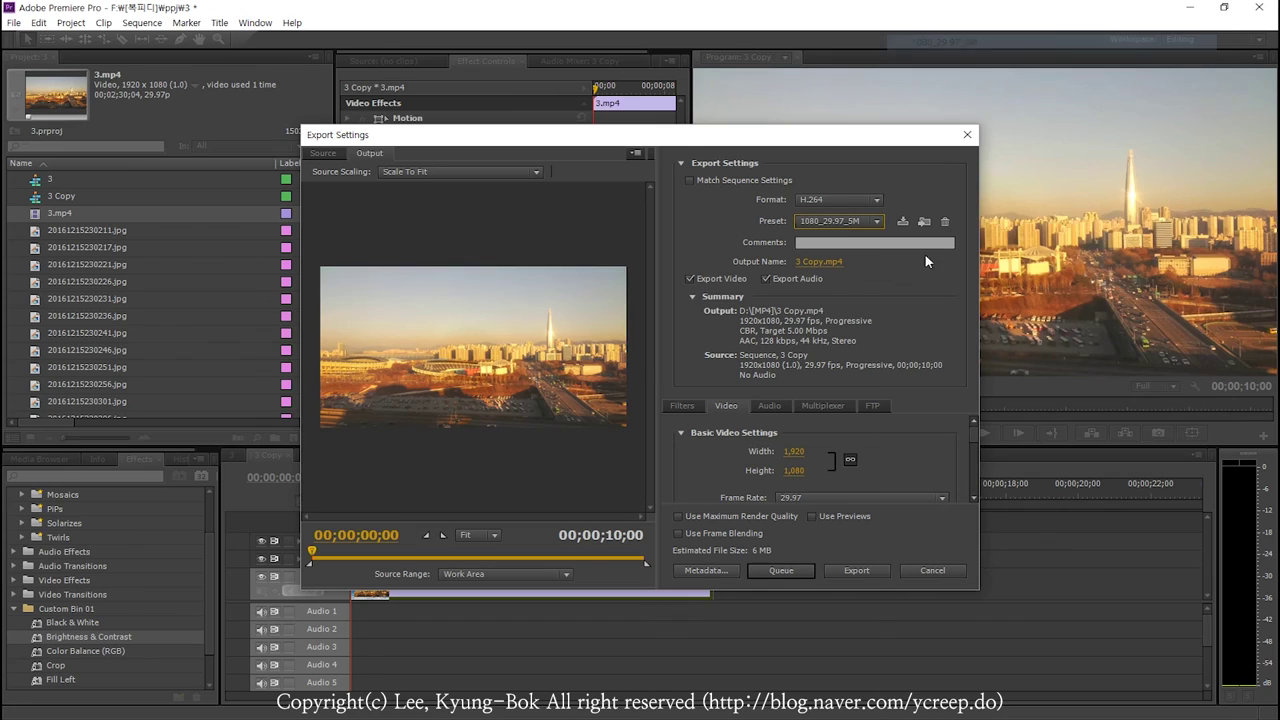
- Exclude audio from the export and start encoding 3 Copy.mp4
{"action": "mouse_move", "coordinate": [968, 444]}
{"action": "left_mouse_down"}
{"action": "mouse_move", "coordinate": [982, 452]}
{"action": "mouse_move", "coordinate": [976, 489]}
{"action": "left_mouse_up"}
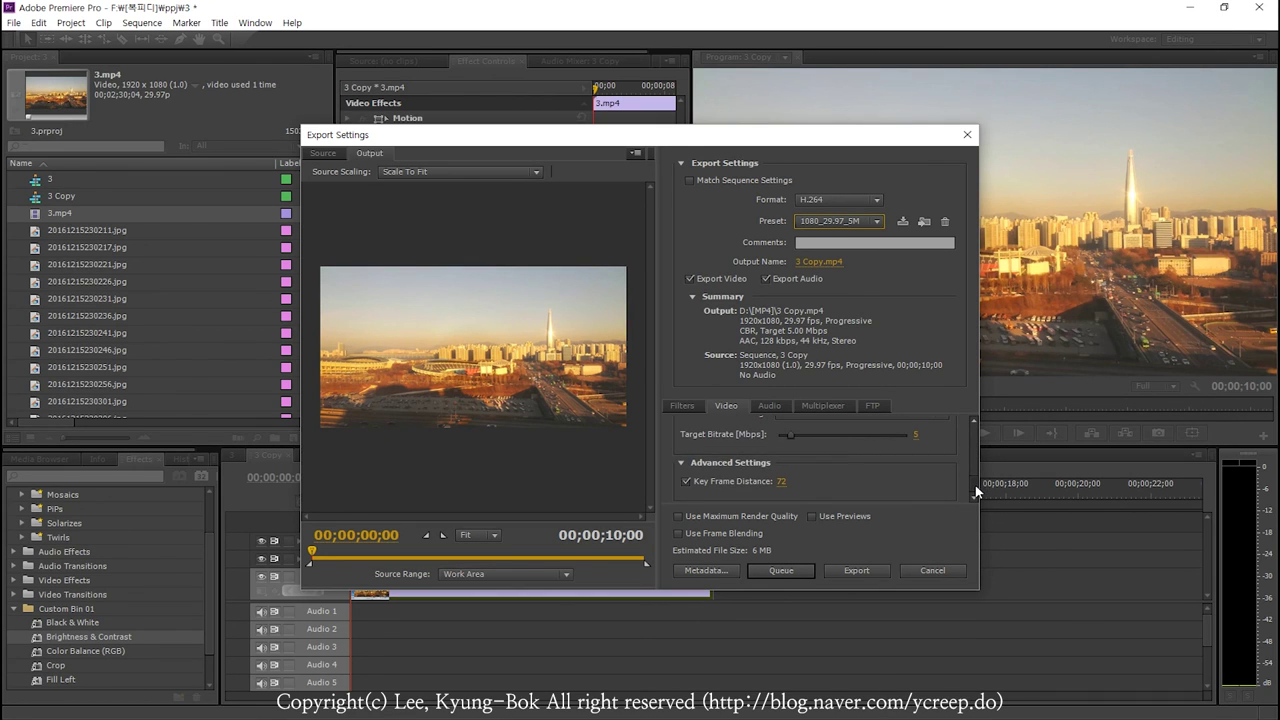
{"action": "left_click", "coordinate": [764, 277]}
{"action": "left_click_drag", "start_coordinate": [979, 435], "coordinate": [975, 492]}
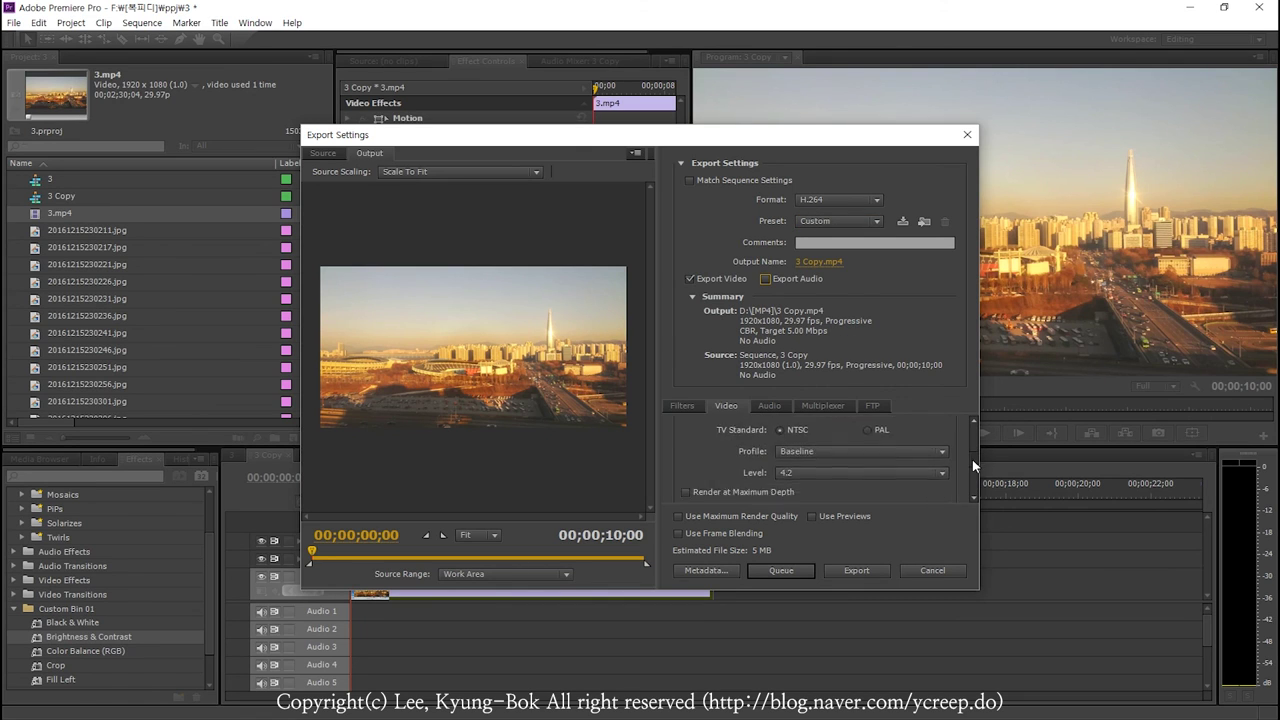
{"action": "left_click", "coordinate": [841, 570]}
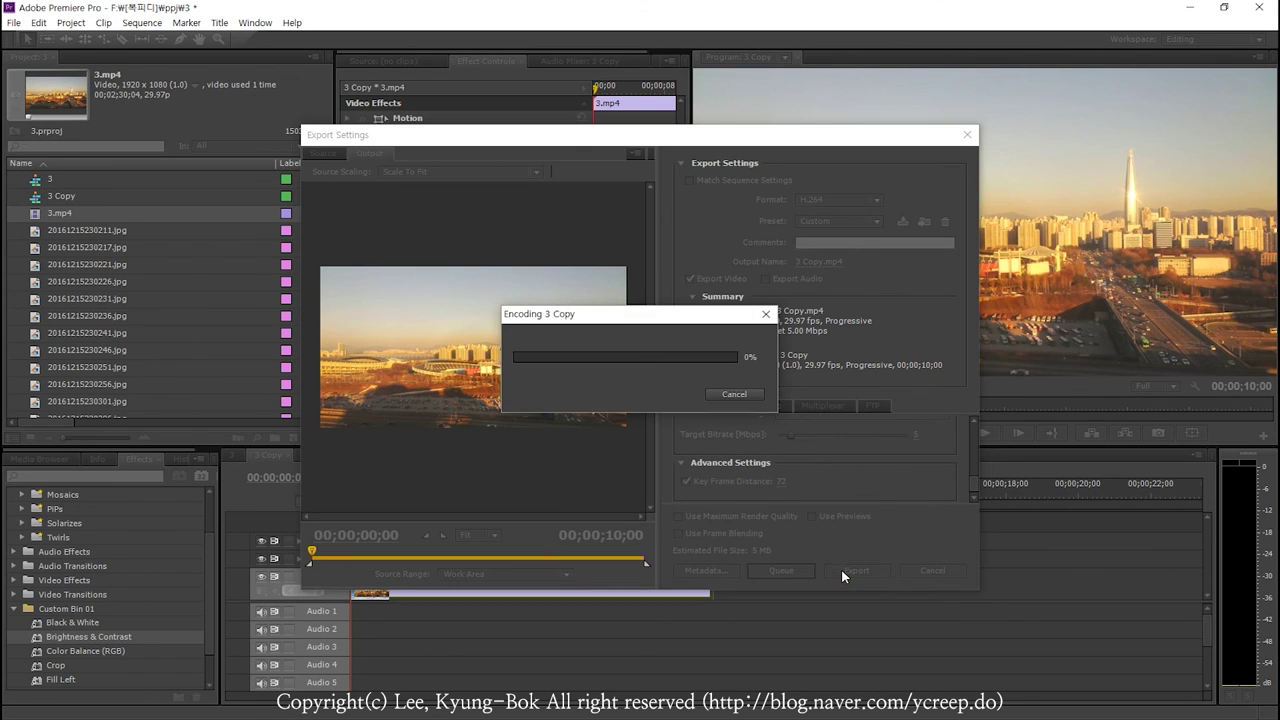